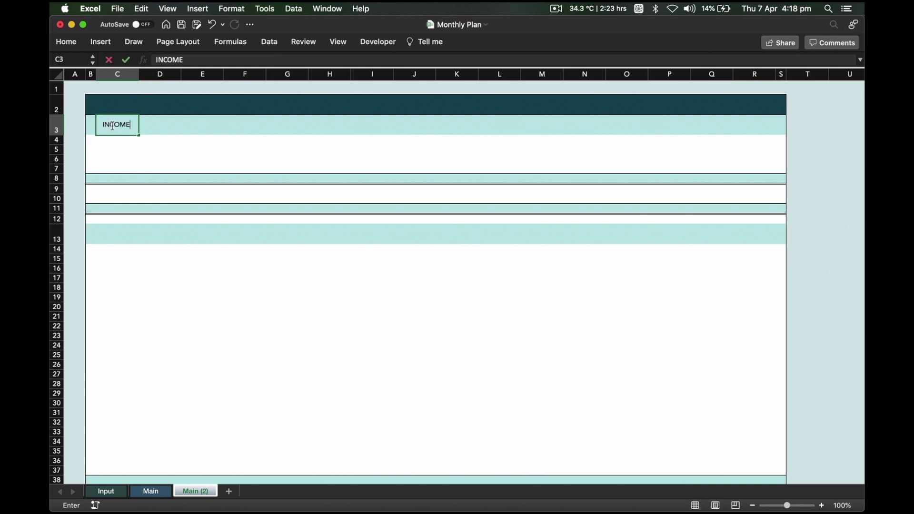
# - List the income sources Salary, Side Hustle 1, Side Hustle 2 and Real Estate in C4:C7 under the INCOME heading
pyautogui.press('Return')
pyautogui.write('Salary')
pyautogui.press('Return')
pyautogui.write('Side Hustle 1')
pyautogui.press('Return')
pyautogui.write('Side Hustl')
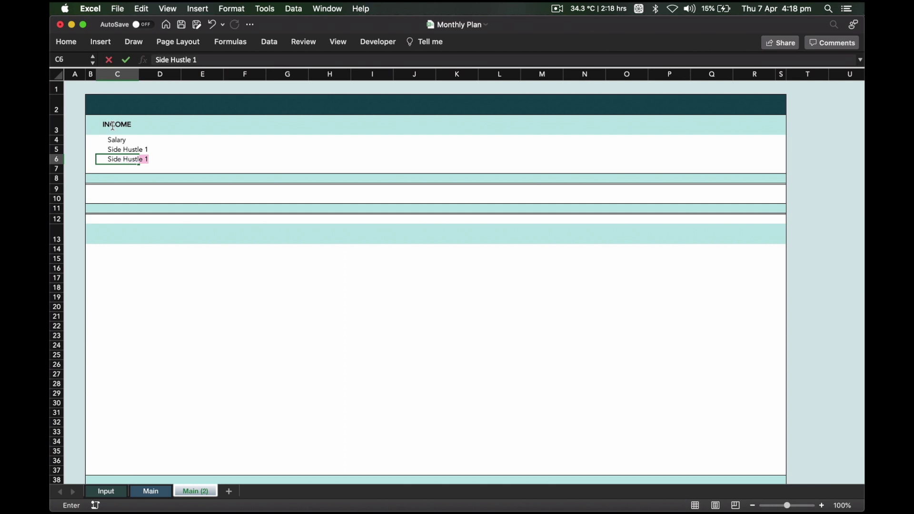
pyautogui.press('BackSpace')
pyautogui.write('e 2')
pyautogui.press('Return')
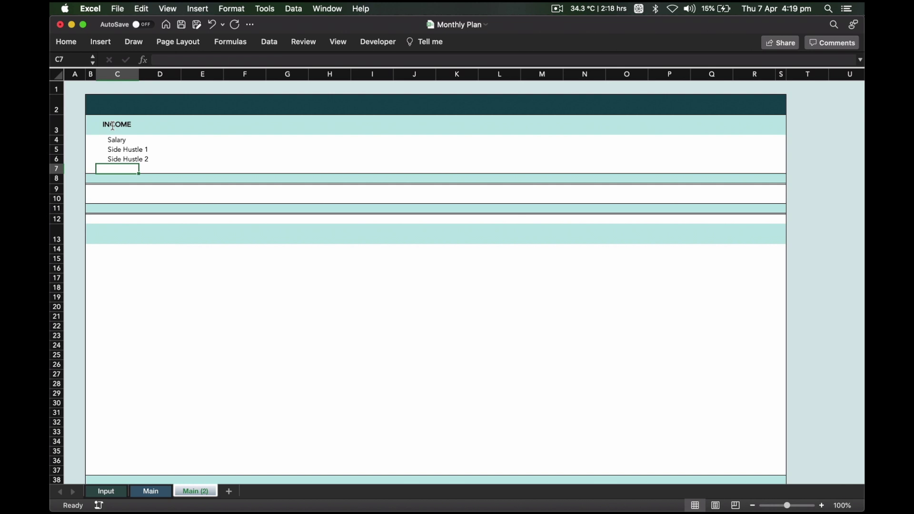
pyautogui.write('Real Esta')
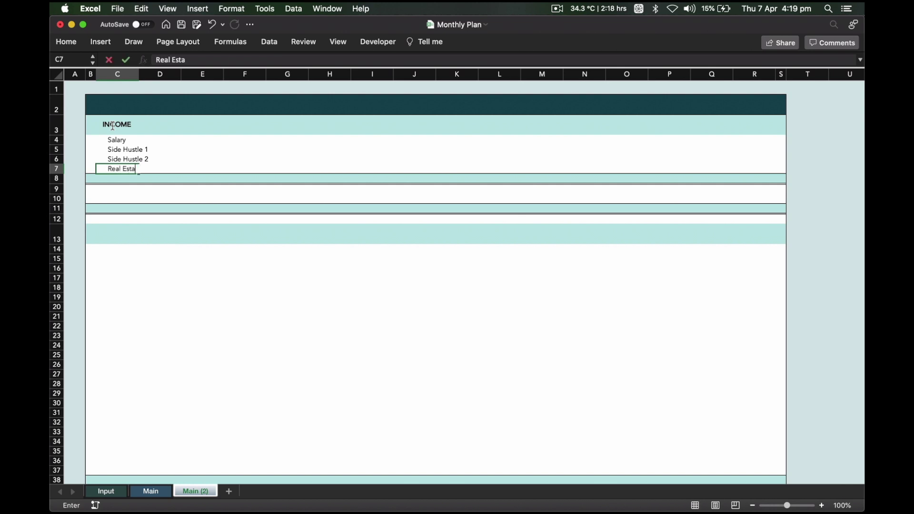
pyautogui.write('te')
pyautogui.press('Return')
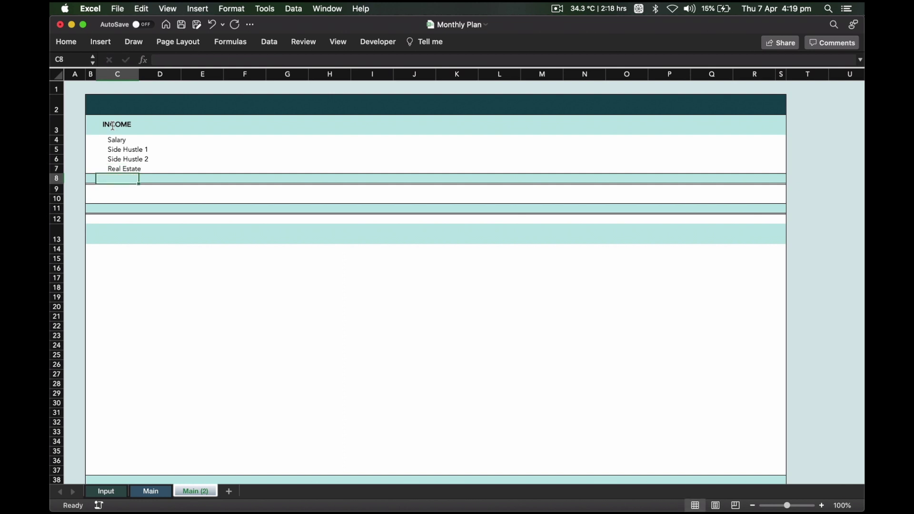
# - Add the row labels Total in C8 and Tax in C10
pyautogui.write('Total')
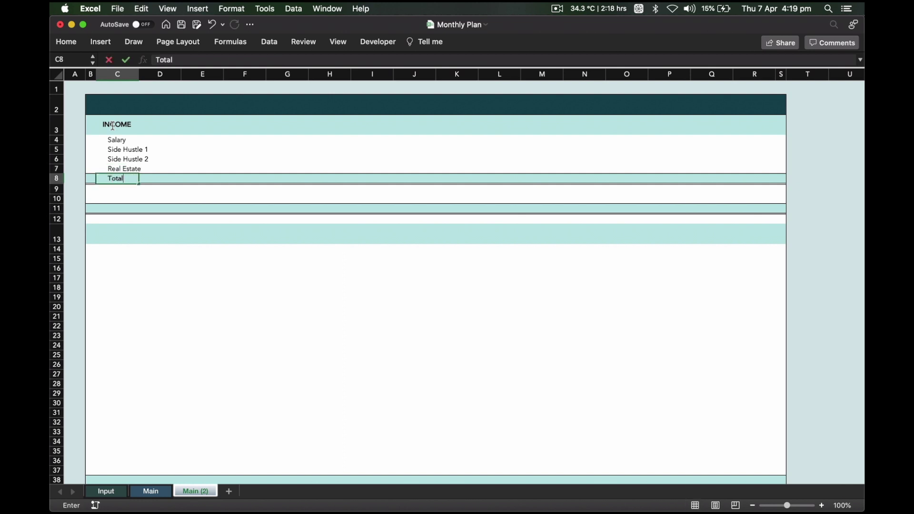
pyautogui.press('Return')
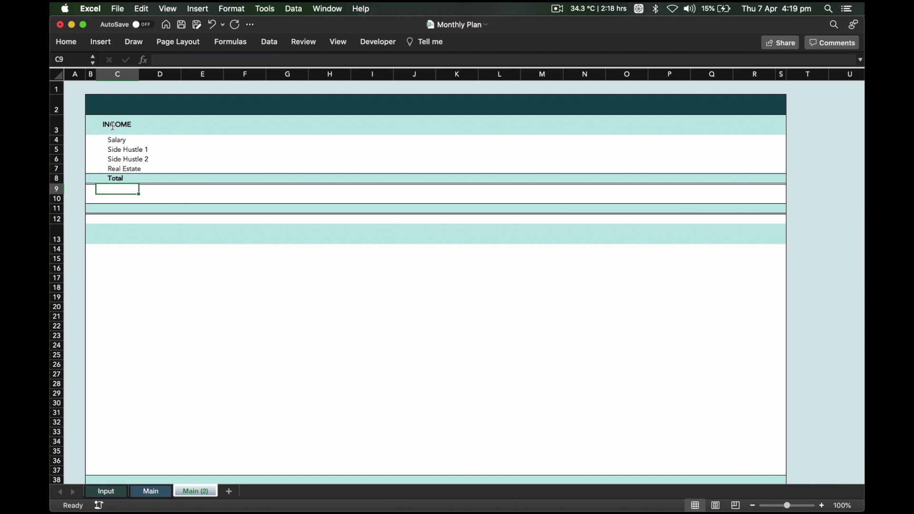
pyautogui.press('Down')
pyautogui.write('Tax')
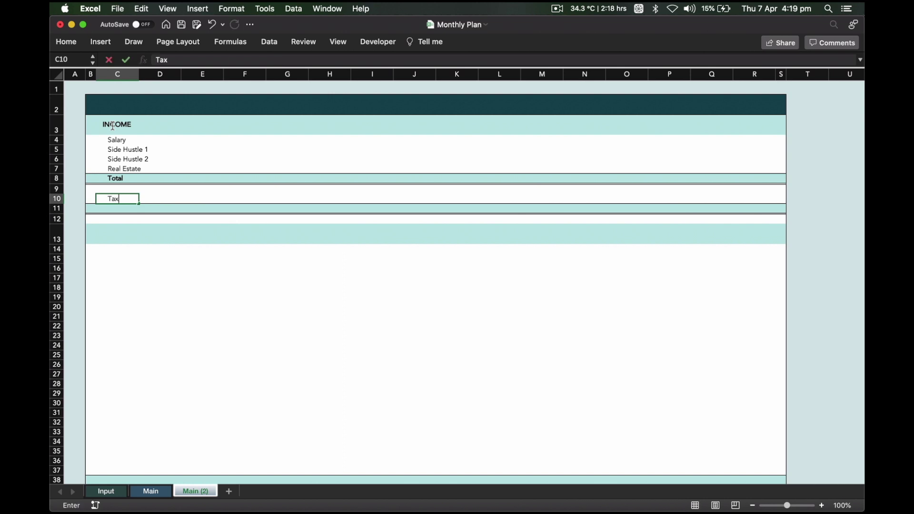
pyautogui.press('Return')
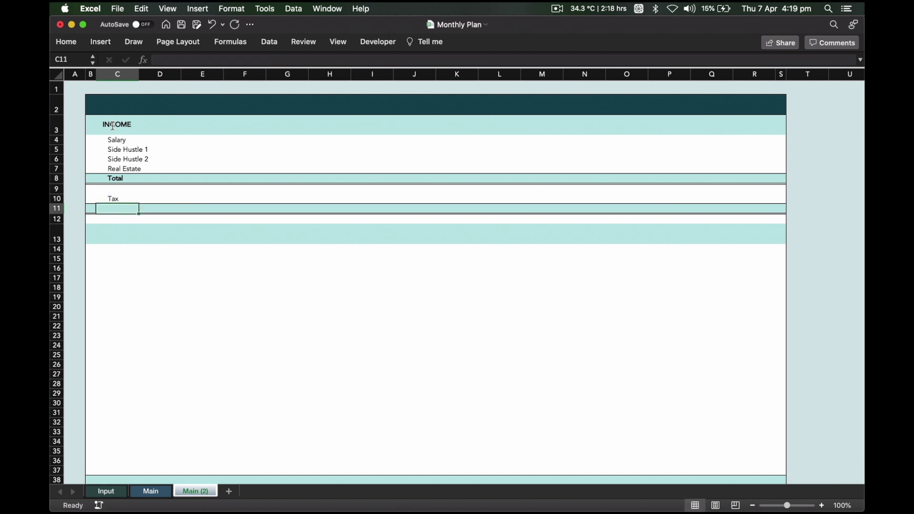
# - Label C11 as Net Income, with no stray backslash at the end
pyautogui.write('Net Income\\')
pyautogui.press('Return')
pyautogui.press('Up')
pyautogui.click(219, 59)
pyautogui.press('BackSpace')
pyautogui.press('Return')
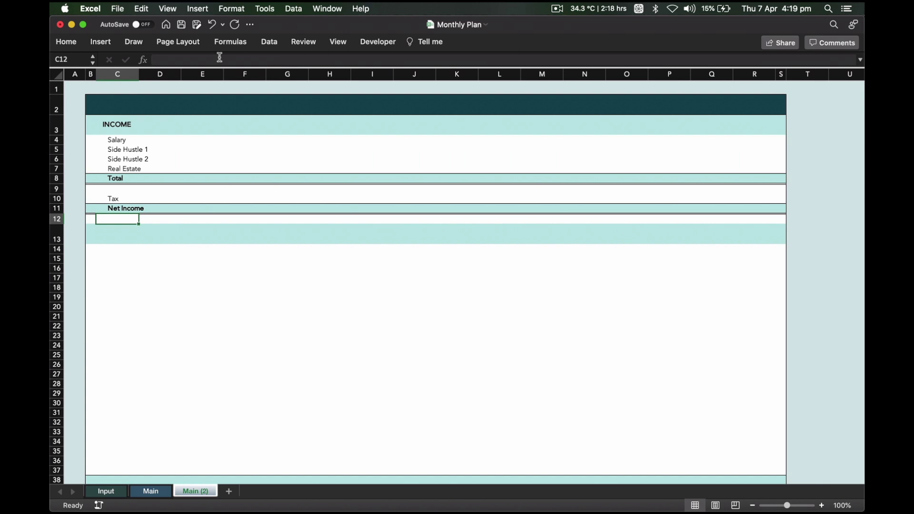
# - Add the section heading EXPENSES in C13 and the category heading Essentials in C15
pyautogui.press('Return')
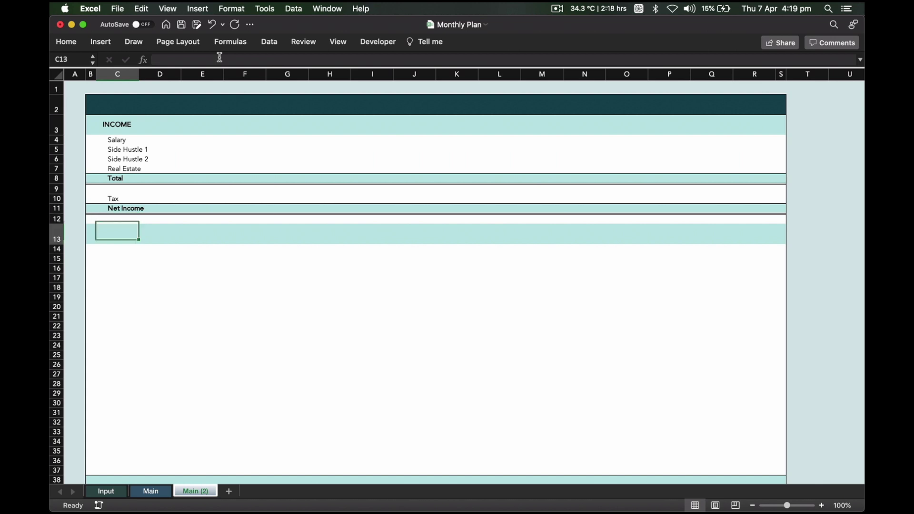
pyautogui.write('EXPENSES')
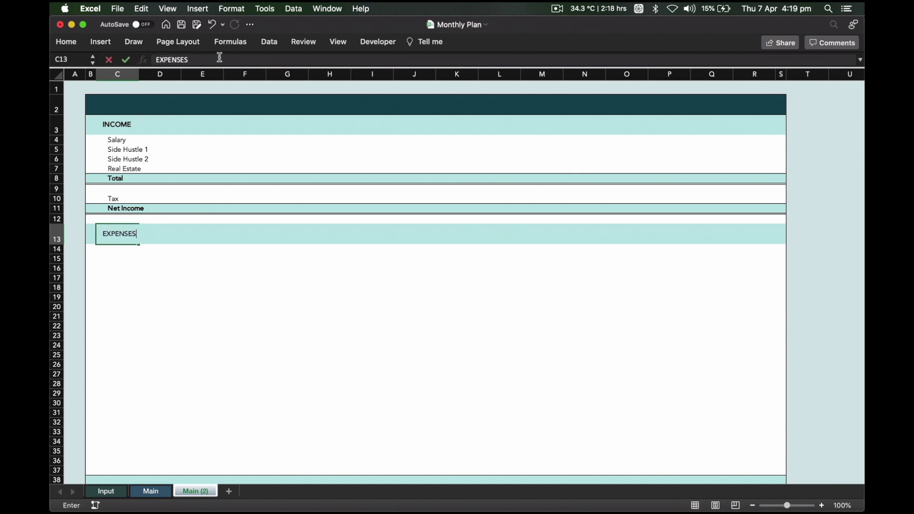
pyautogui.press('Return')
pyautogui.press('Return')
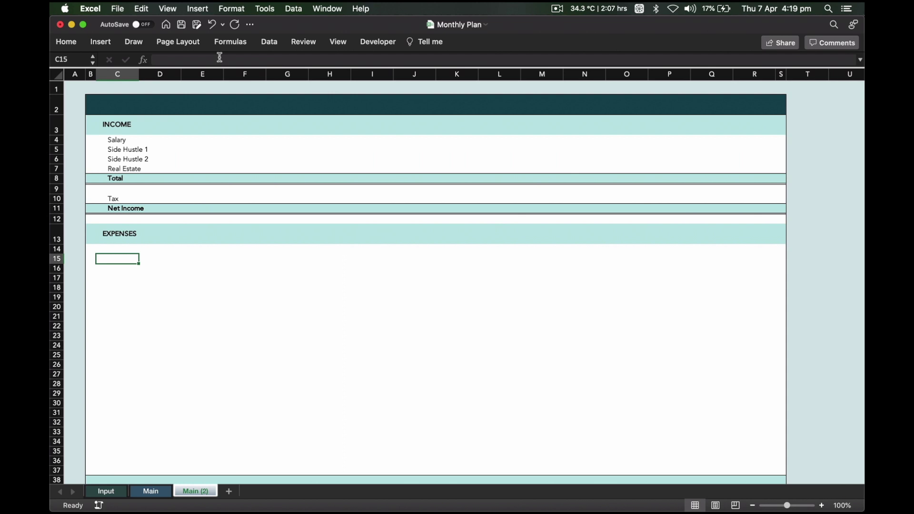
pyautogui.write('Es')
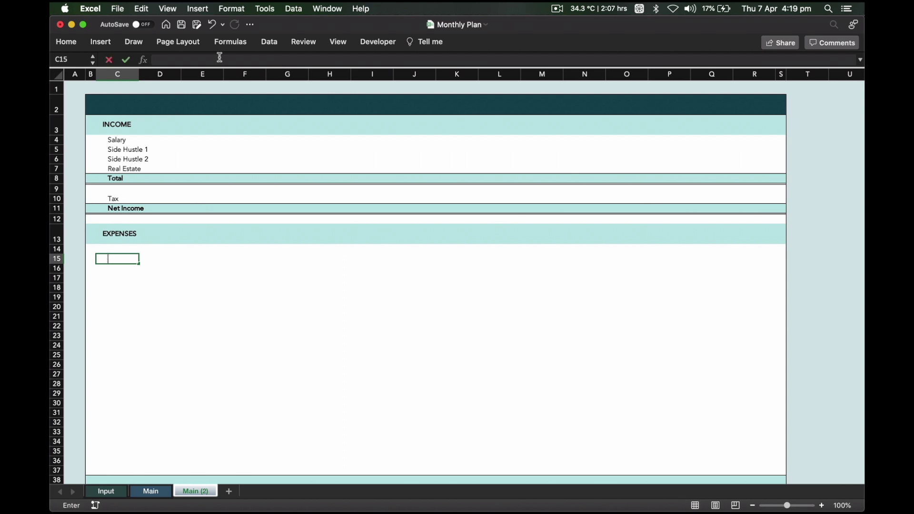
pyautogui.write('sentials')
pyautogui.press('Return')
# - List Rent, Water, Electricity/heat, Cable, WiFi and Food in C16:C21 under Essentials
pyautogui.write('Rent')
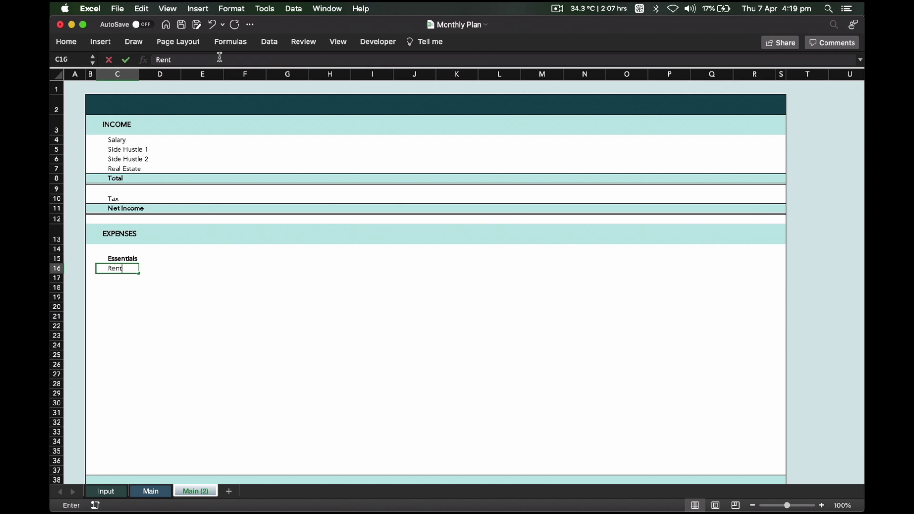
pyautogui.press('Return')
pyautogui.write('Water')
pyautogui.press('Return')
pyautogui.write('Electricity/heat')
pyautogui.press('Return')
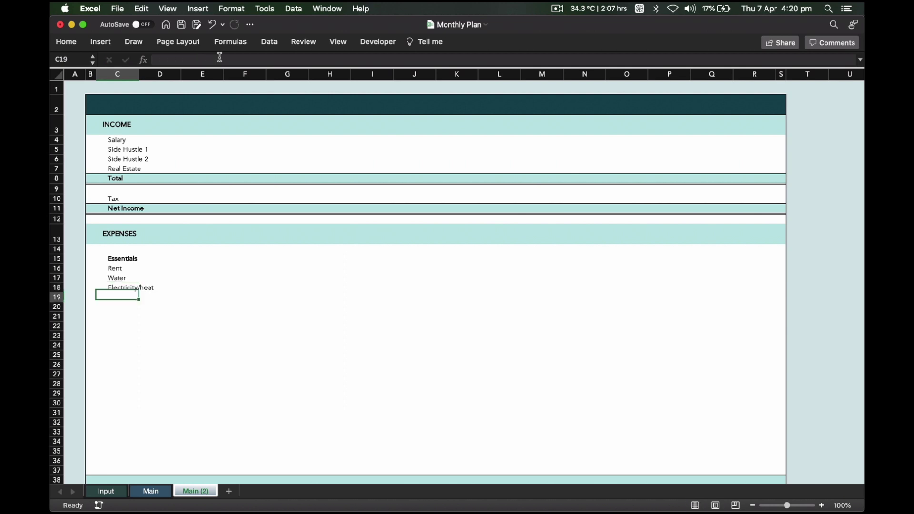
pyautogui.write('Cable')
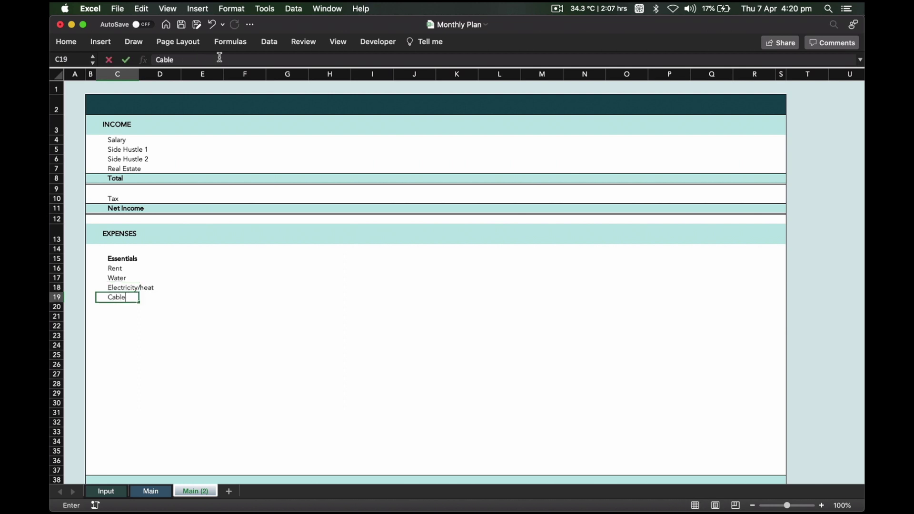
pyautogui.press('Return')
pyautogui.write('WiFi')
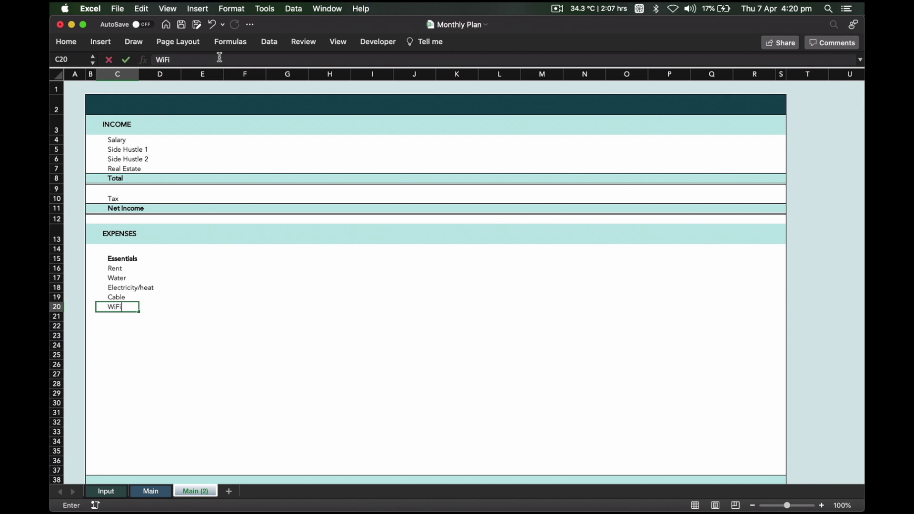
pyautogui.press('Return')
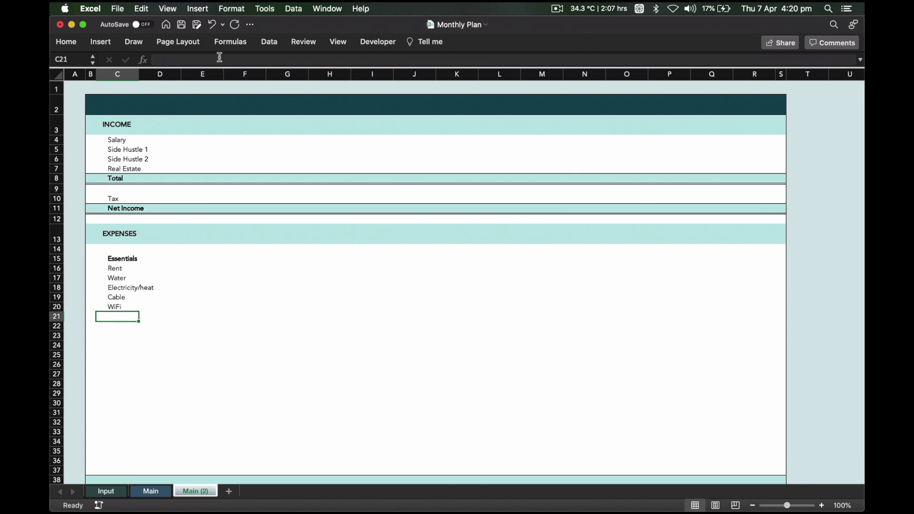
pyautogui.write('Food')
pyautogui.press('Return')
# - Add the category Entertainment in C23 with Gym, Movies, Dating and Random listed below it in C24:C27
pyautogui.press('Return')
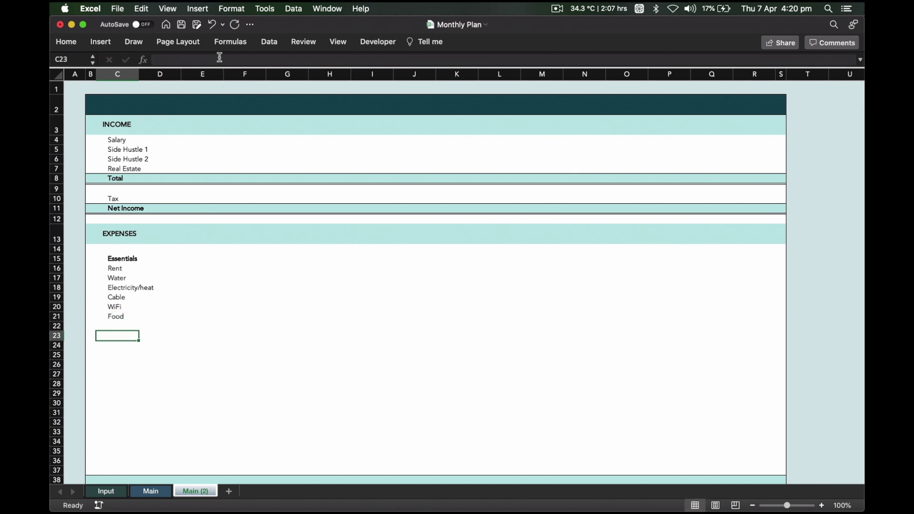
pyautogui.write('En')
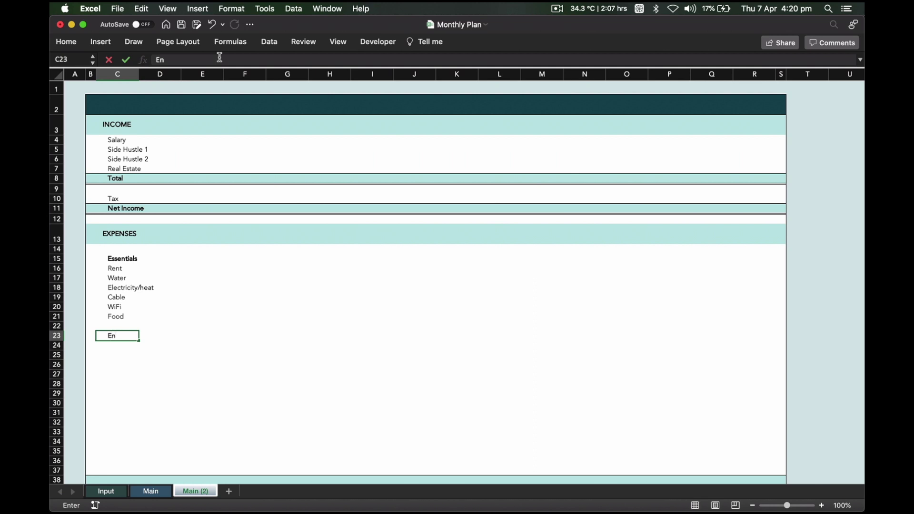
pyautogui.write('tertainment')
pyautogui.press('Return')
pyautogui.write('Gym')
pyautogui.press('Return')
pyautogui.write('Movies')
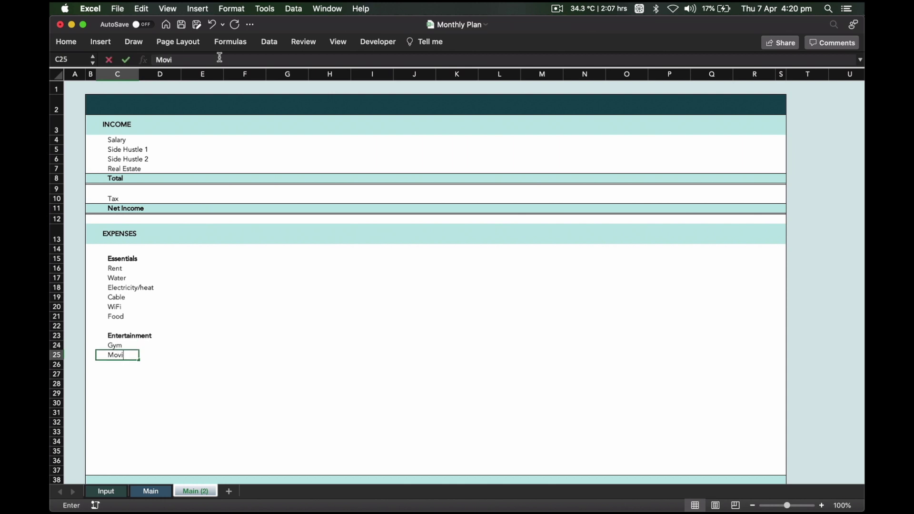
pyautogui.press('Return')
pyautogui.write('Dating')
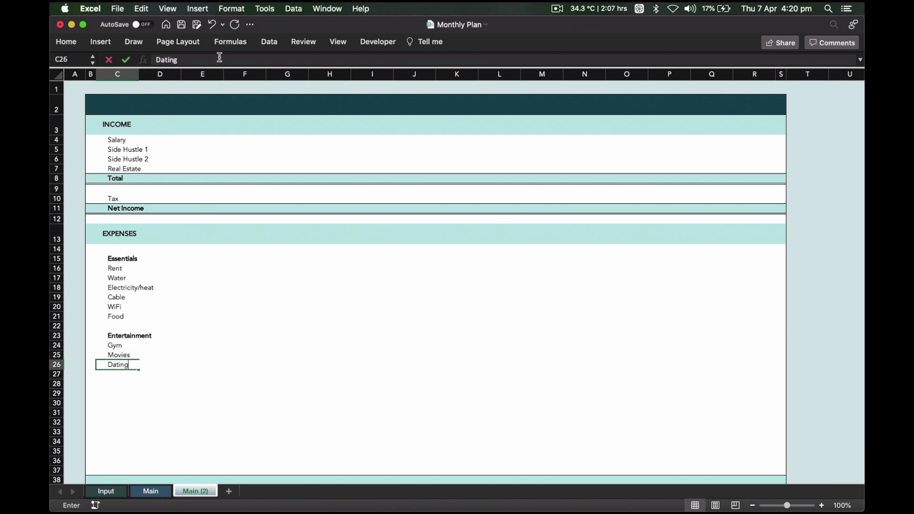
pyautogui.press('Return')
pyautogui.write('Random')
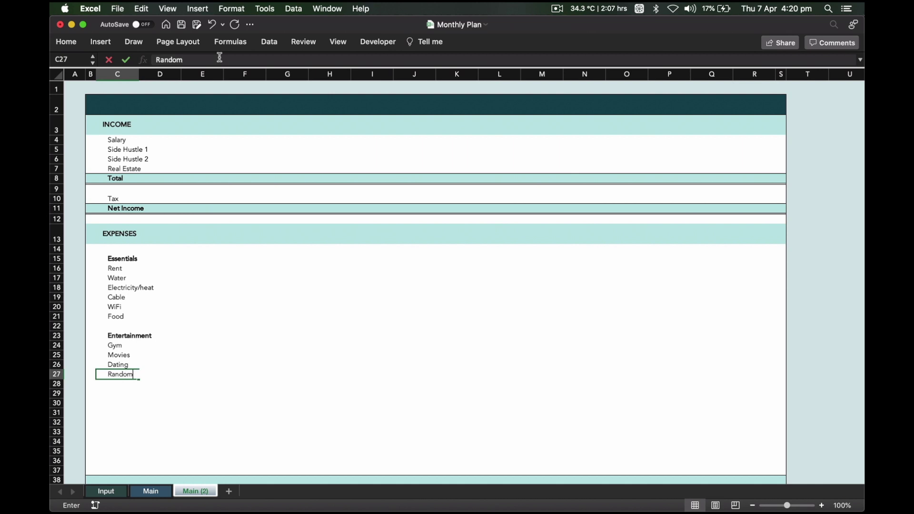
pyautogui.press('Return')
# - Add the category Car in C29 with Car Payment and Gasoline listed in C30:C31
pyautogui.press('Return')
pyautogui.write('Car')
pyautogui.press('Return')
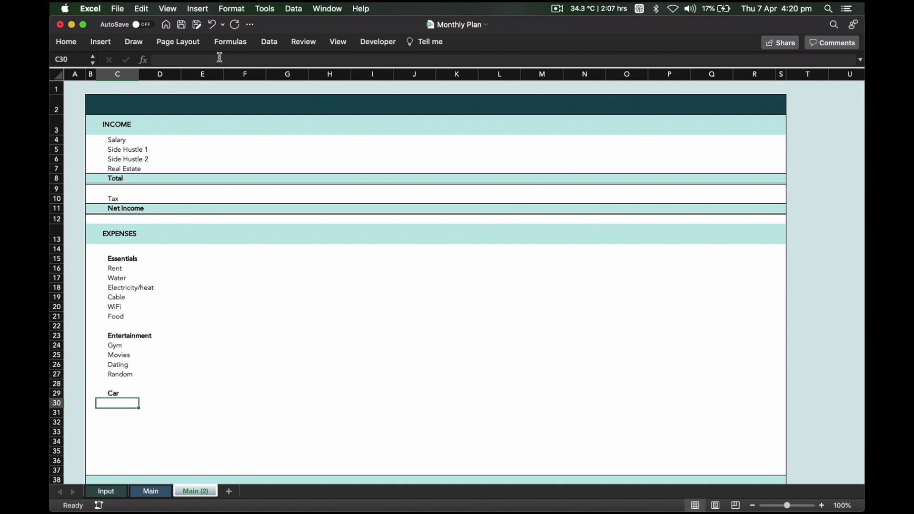
pyautogui.write('Car Pa')
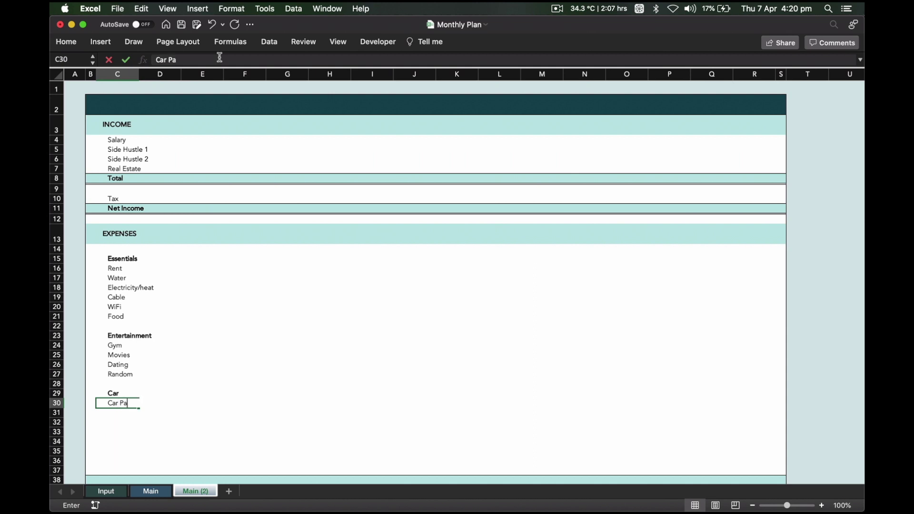
pyautogui.write('yment')
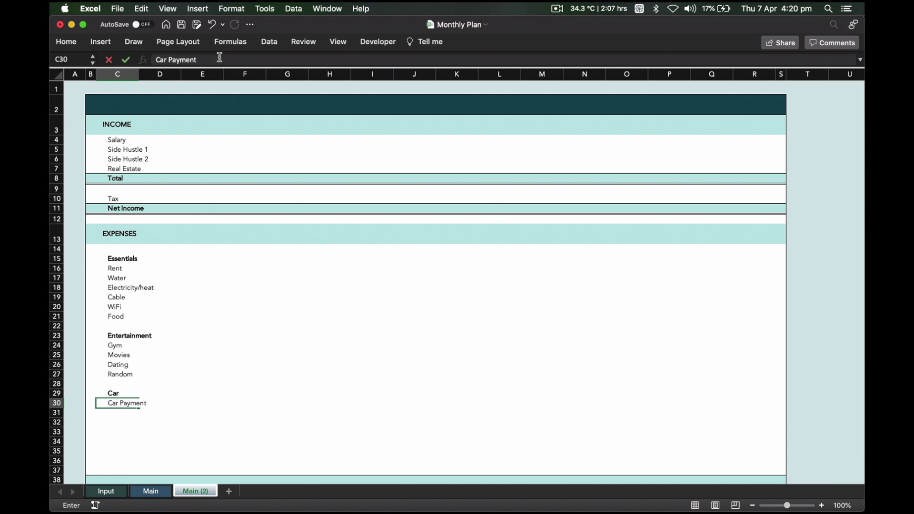
pyautogui.press('Return')
pyautogui.write('Gasoline')
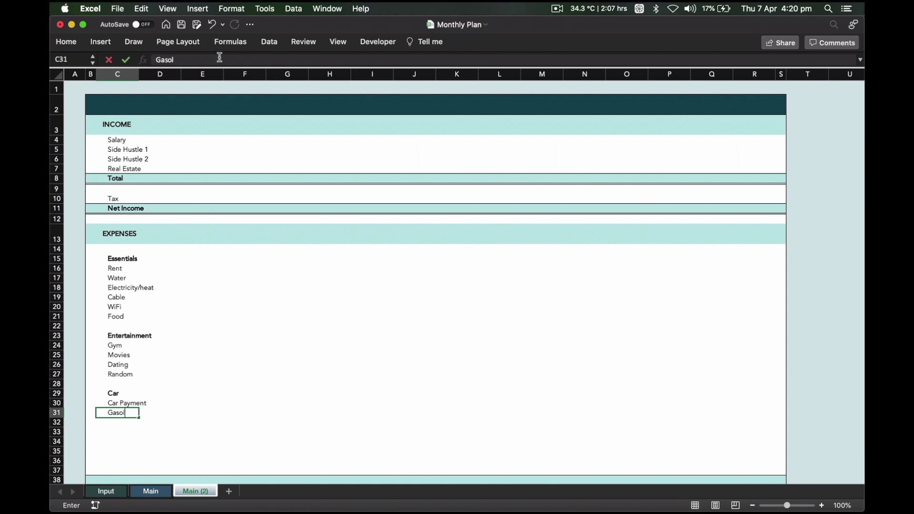
pyautogui.press('Return')
# - Add the category House in C33 with Mortage in C34, and the category Other in C36
pyautogui.press('Return')
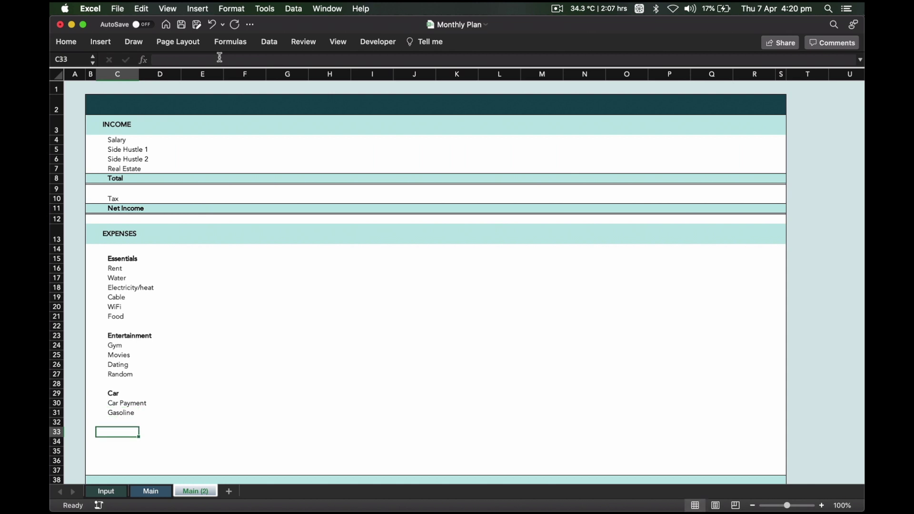
pyautogui.write('House')
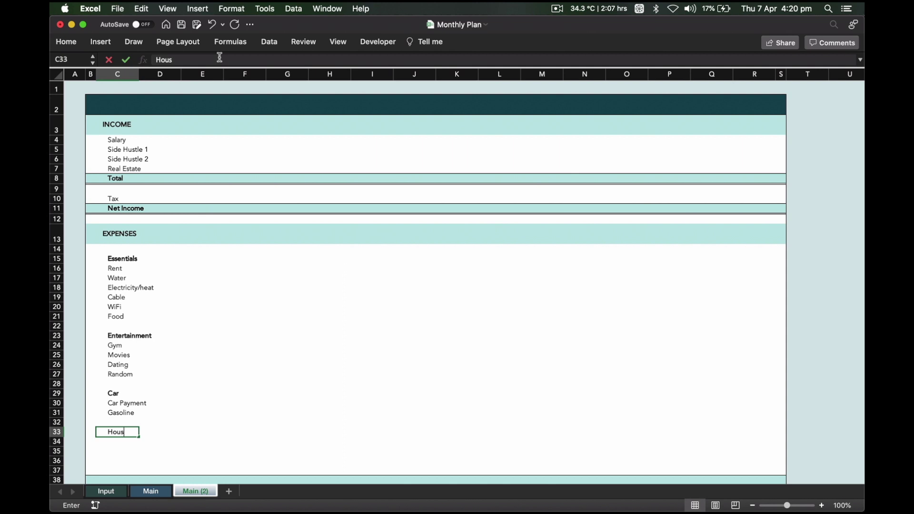
pyautogui.press('Return')
pyautogui.write('Mortage')
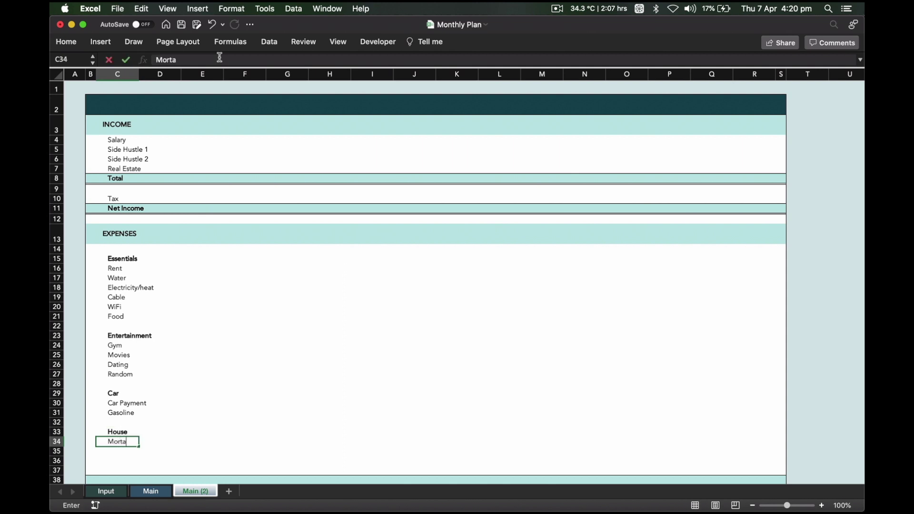
pyautogui.press('Return')
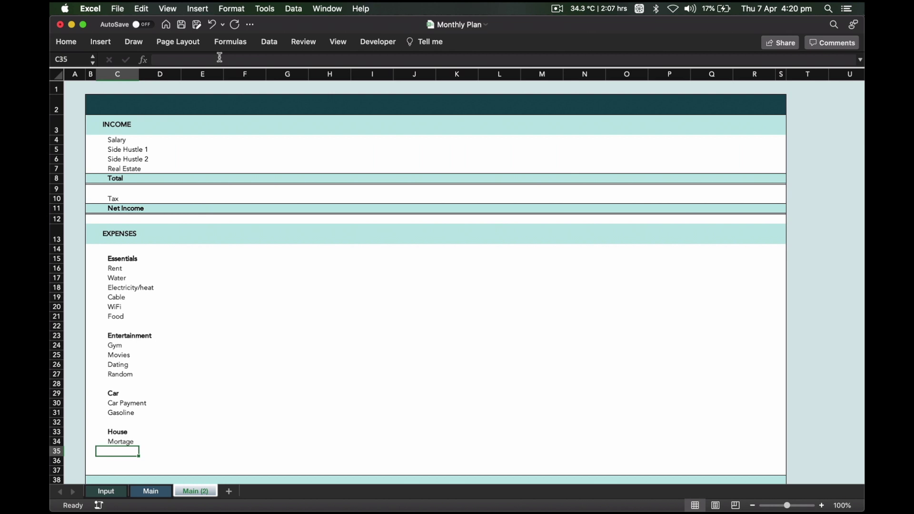
pyautogui.press('Return')
pyautogui.write('Other')
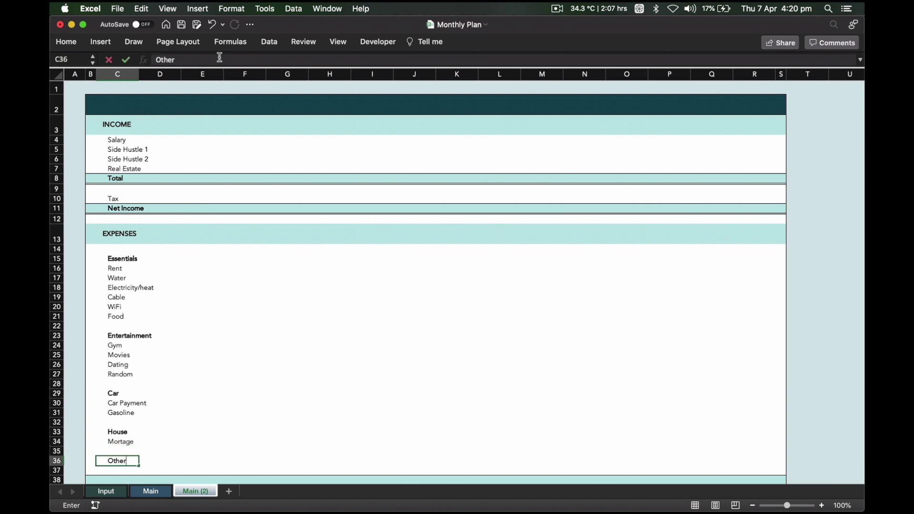
pyautogui.press('Return')
# - Label the shaded summary row at C38 as Total Expenses
pyautogui.press('Return')
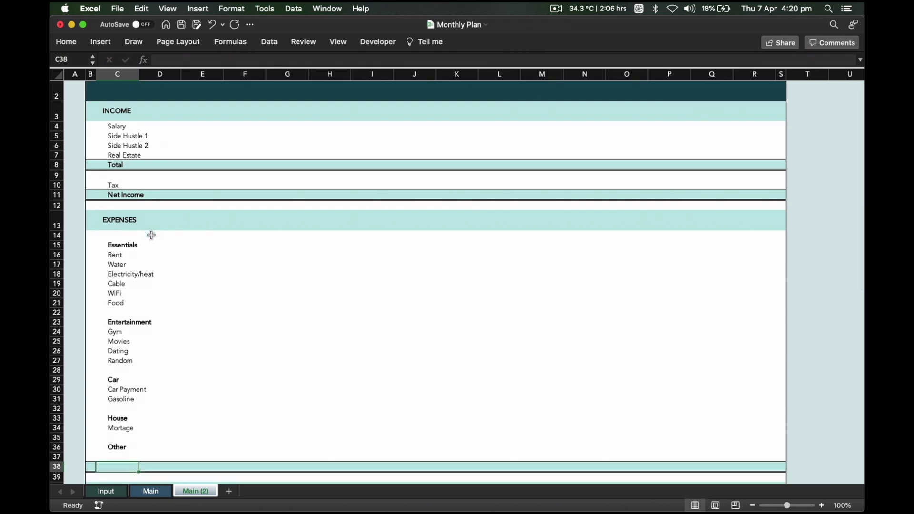
pyautogui.scroll(-2, 149, 235)
pyautogui.write('Total ')
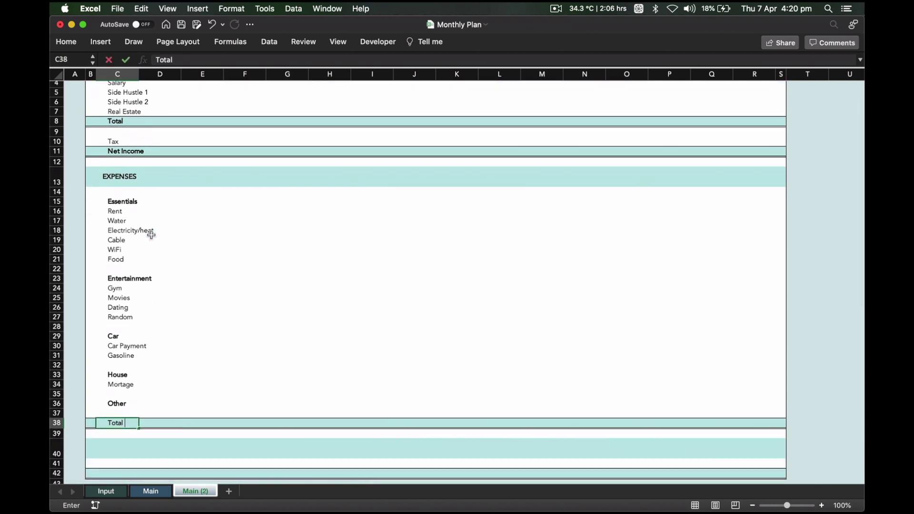
pyautogui.write('Expenses')
pyautogui.press('Return')
pyautogui.press('Down')
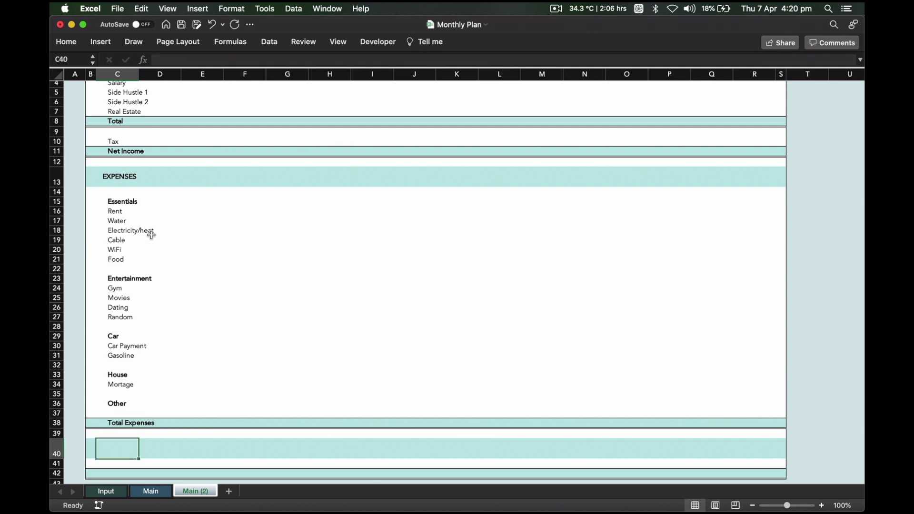
# - Enter the section heading SAVINGS in C40 and label the summary row at C42 as Total Savings
pyautogui.write('S')
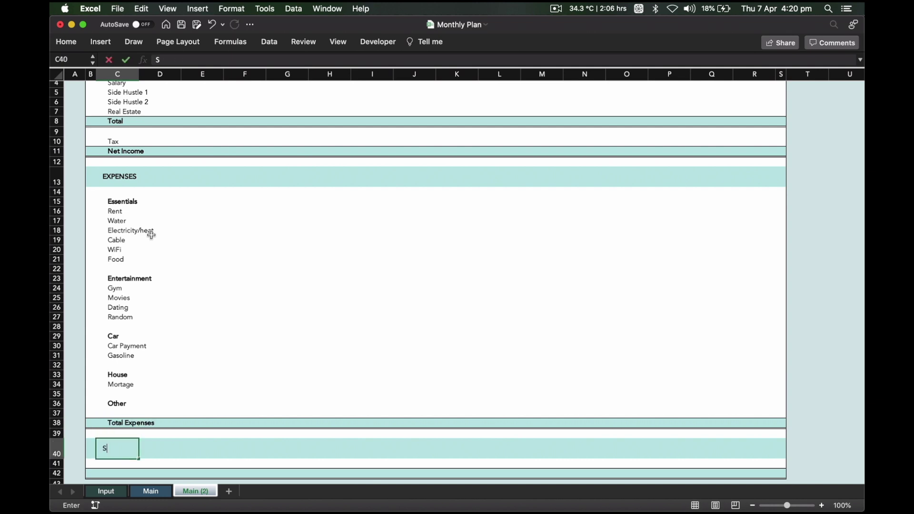
pyautogui.write('AVINGS')
pyautogui.press('Return')
pyautogui.press('Down')
pyautogui.write('Tota')
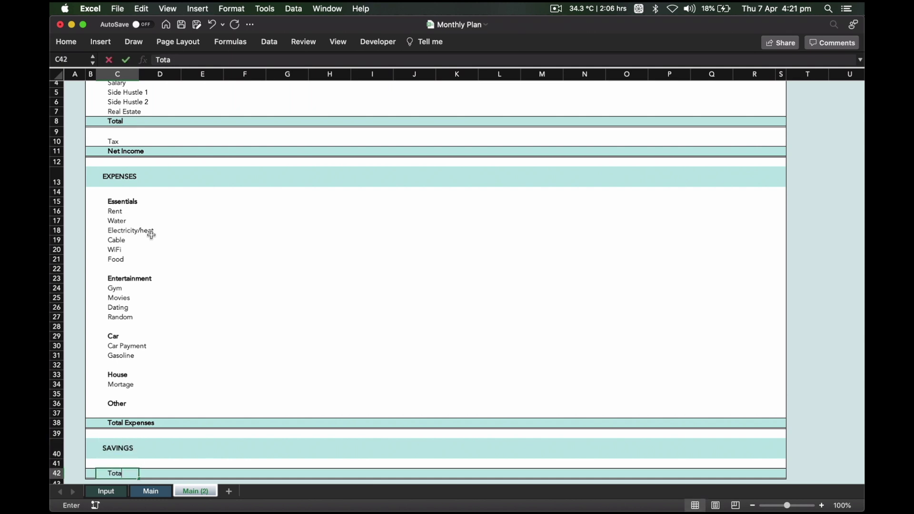
pyautogui.write('l Savings')
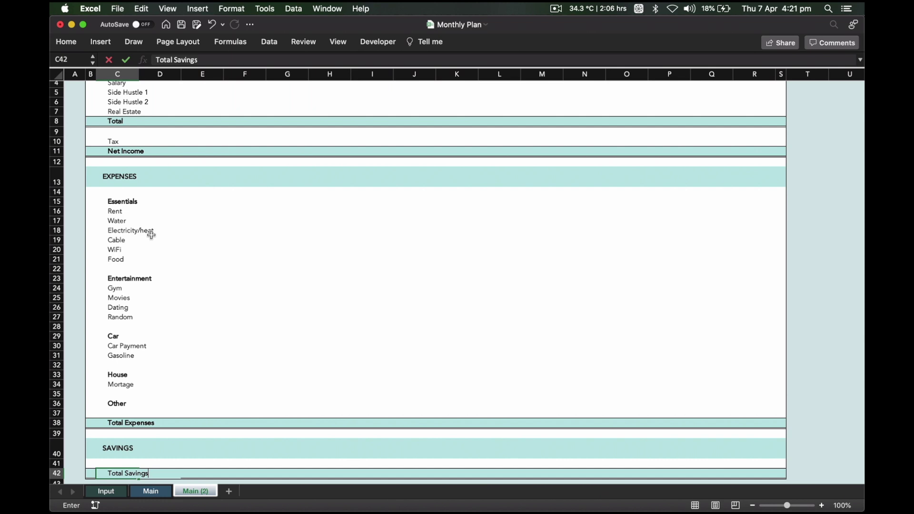
pyautogui.press('Return')
# - Enter Jan in F2 and fill the month headers across to Dec in Q2
pyautogui.scroll(3, 291, 175)
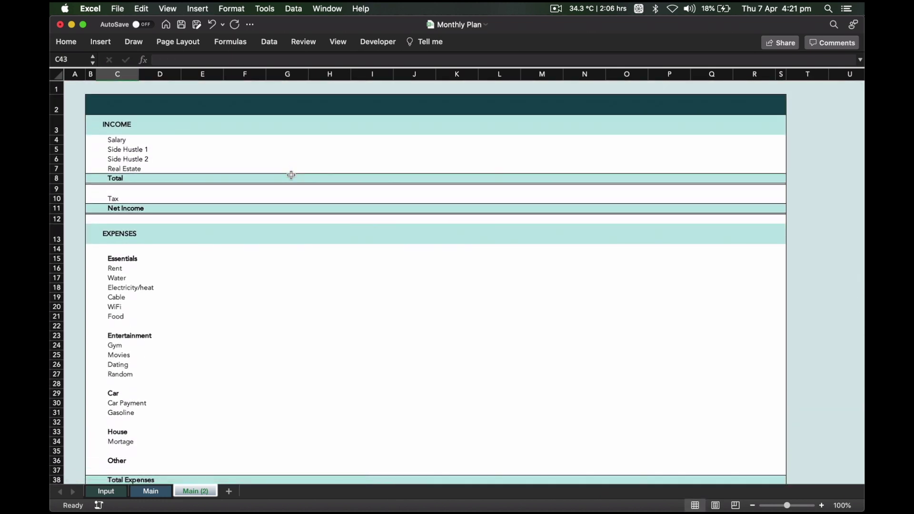
pyautogui.click(246, 100)
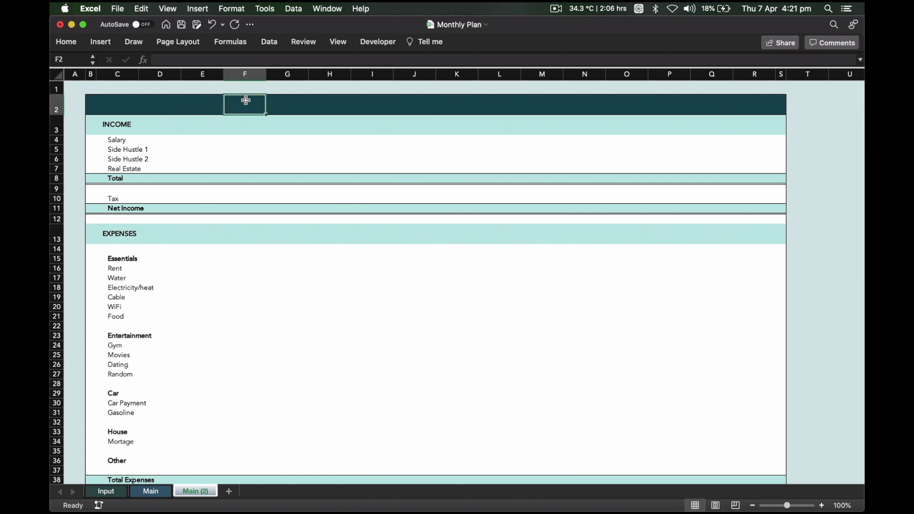
pyautogui.write('Jan')
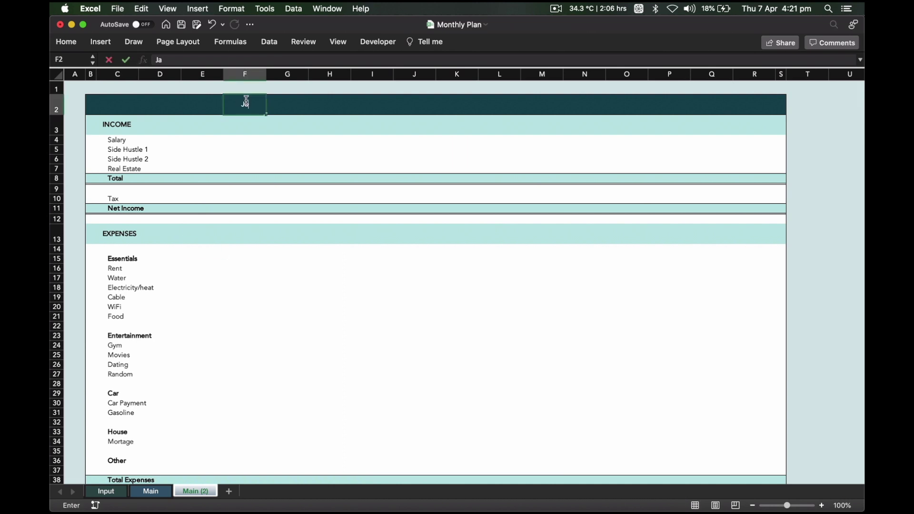
pyautogui.click(287, 109)
pyautogui.click(256, 109)
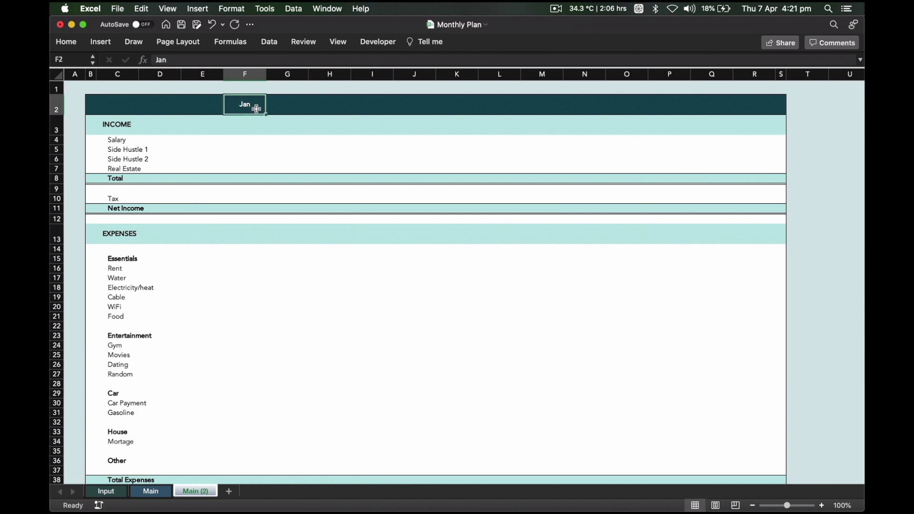
pyautogui.moveTo(266, 114); pyautogui.dragTo(734, 111)
# - Add the column header TOTAL in R2 after the December header
pyautogui.click(744, 108)
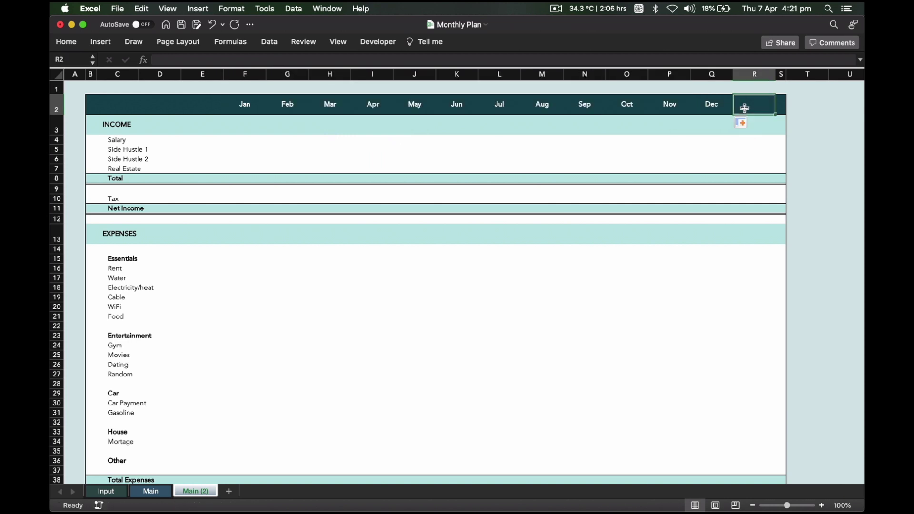
pyautogui.write('TOTAL')
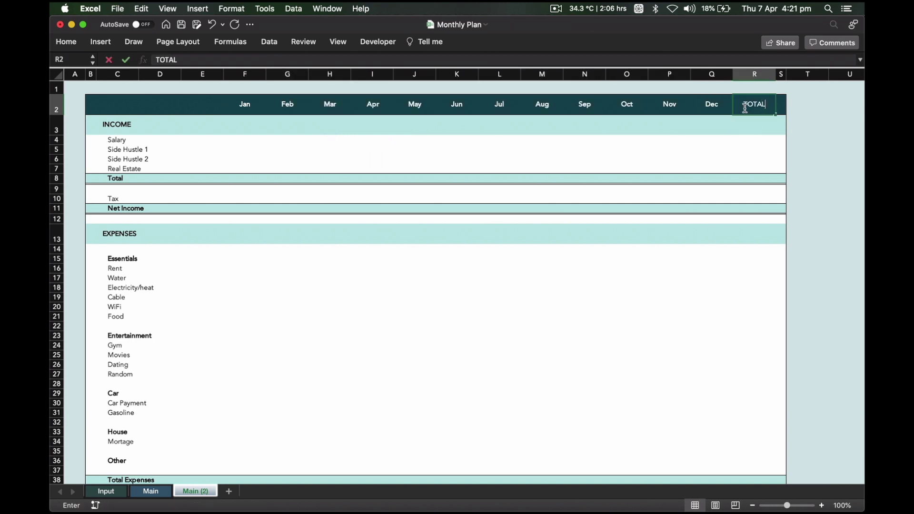
pyautogui.press('Return')
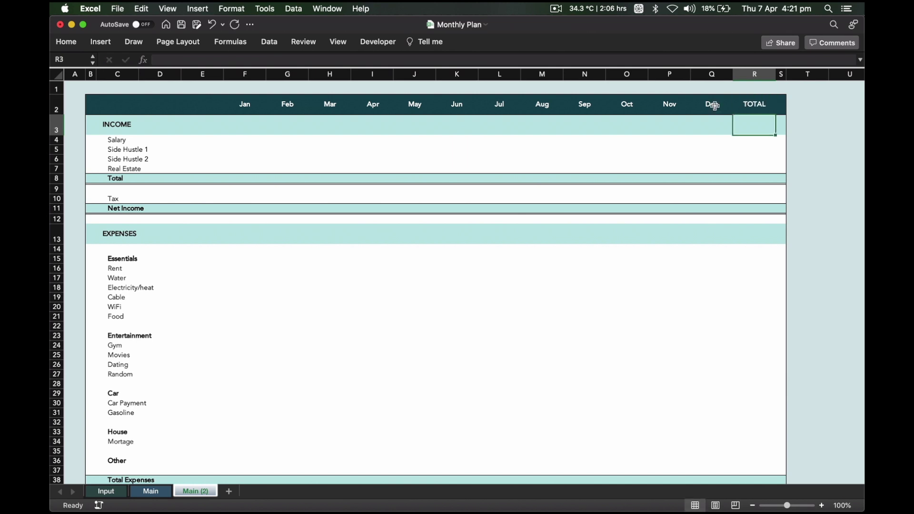
# - Enter the January income in F4:F7 as 5500 for Salary, 500 for Side Hustle 1, 100 for Side Hustle 2 and 0 for Real Estate
pyautogui.click(240, 140)
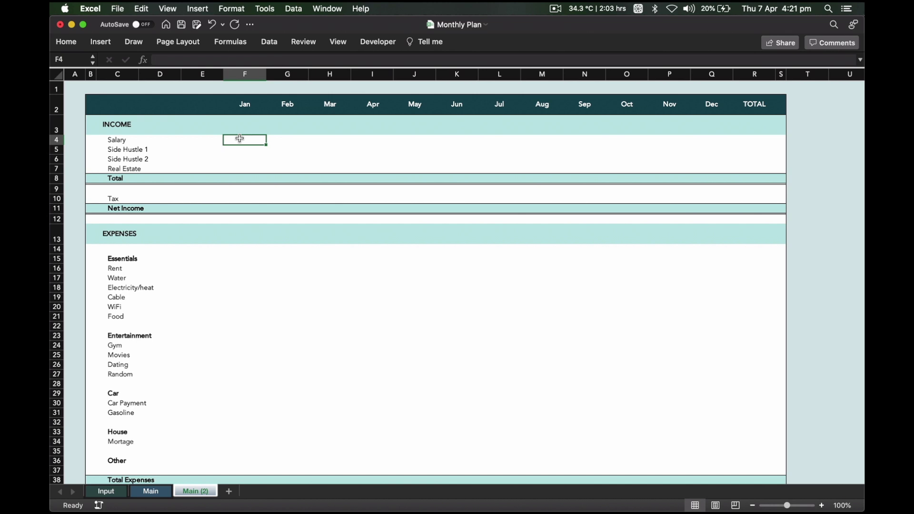
pyautogui.write('5500')
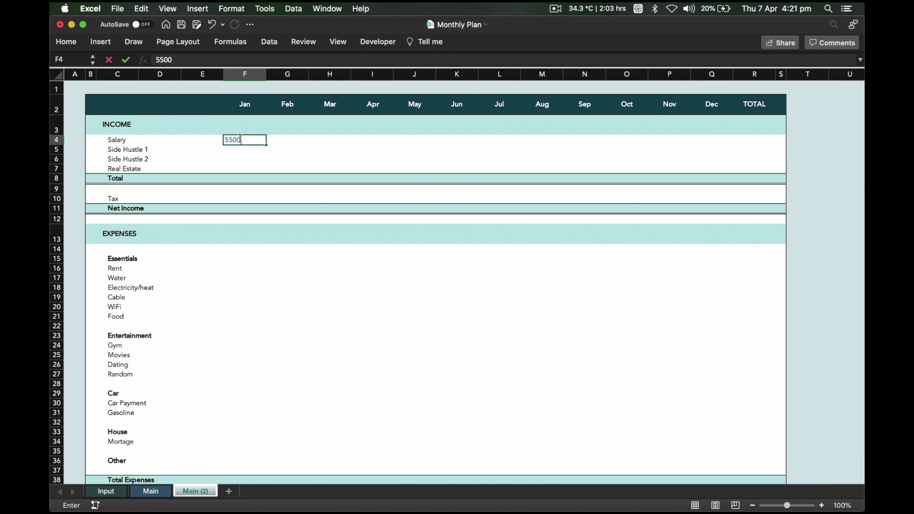
pyautogui.press('Return')
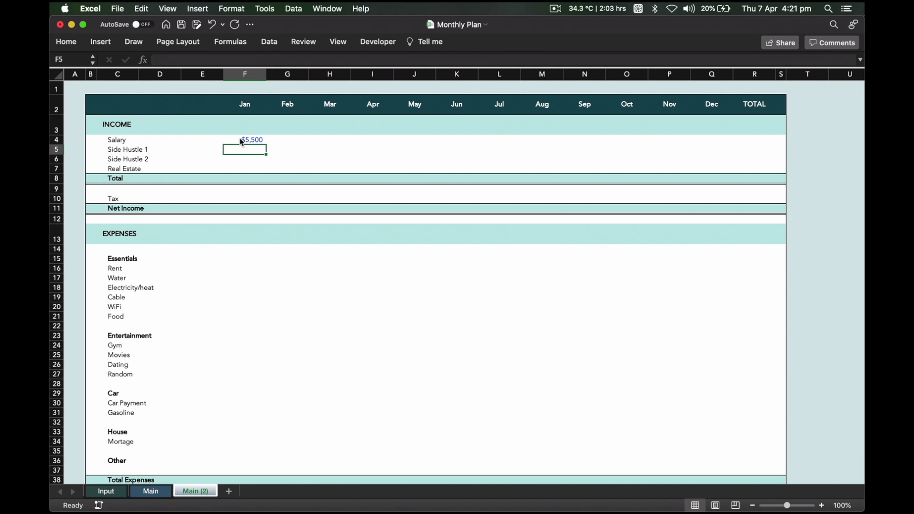
pyautogui.write('500')
pyautogui.press('Return')
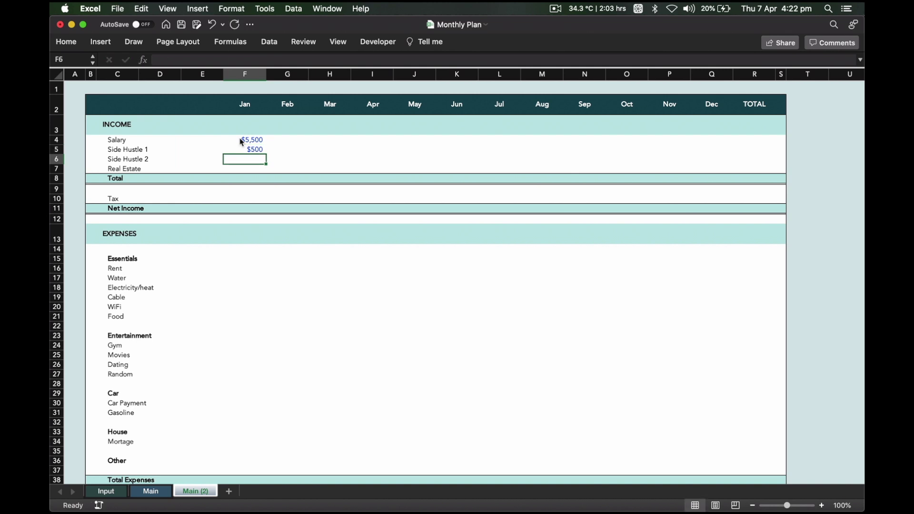
pyautogui.write('100')
pyautogui.press('Return')
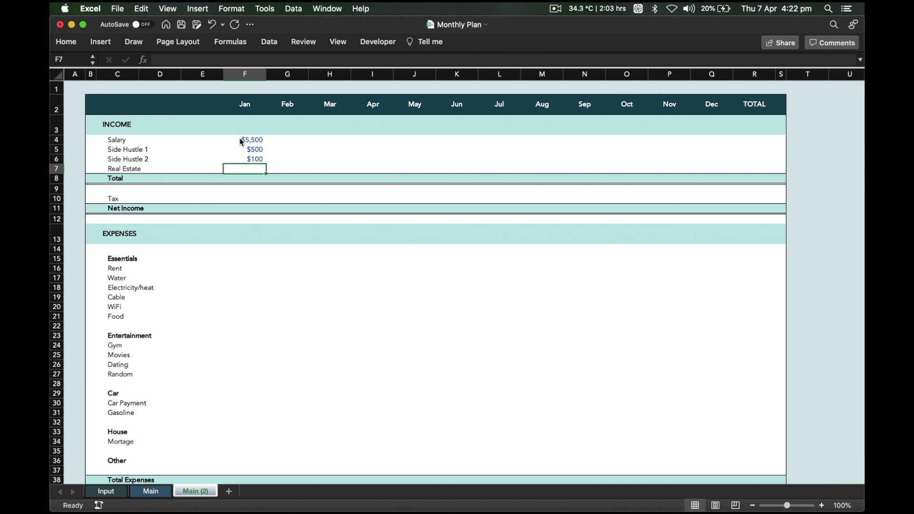
pyautogui.write('0')
pyautogui.press('Return')
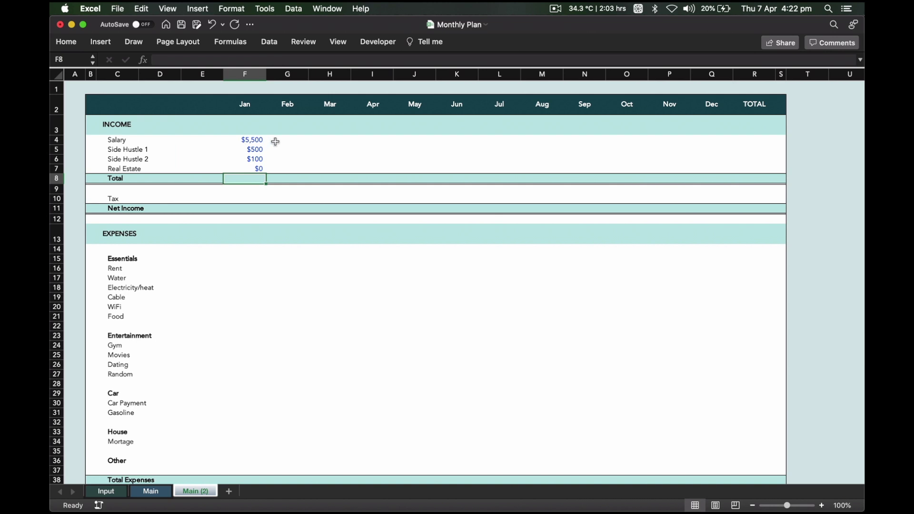
# - Enter =$F4 in G4 and fill it over G4:Q7 to carry January's income through to December
pyautogui.click(275, 141)
pyautogui.write('=')
pyautogui.click(256, 139)
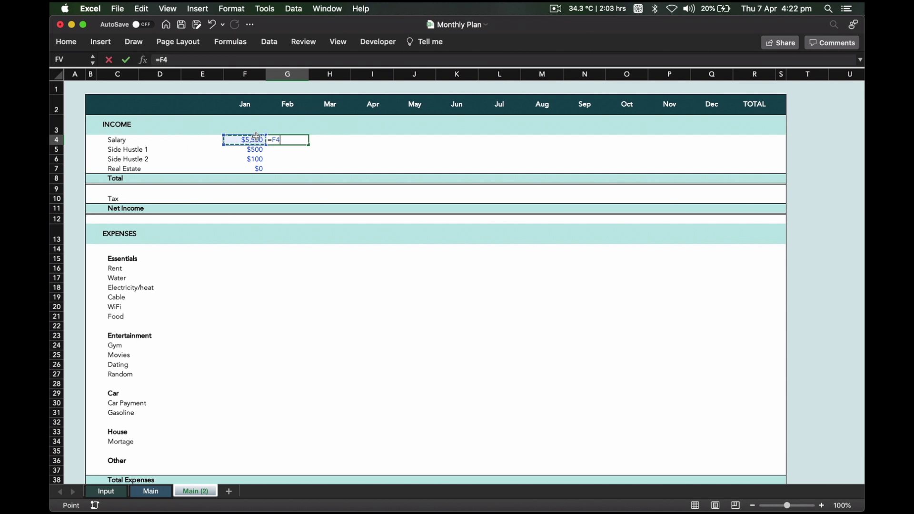
pyautogui.press('super+t')
pyautogui.press('super+t')
pyautogui.press('super+t')
pyautogui.press('Return')
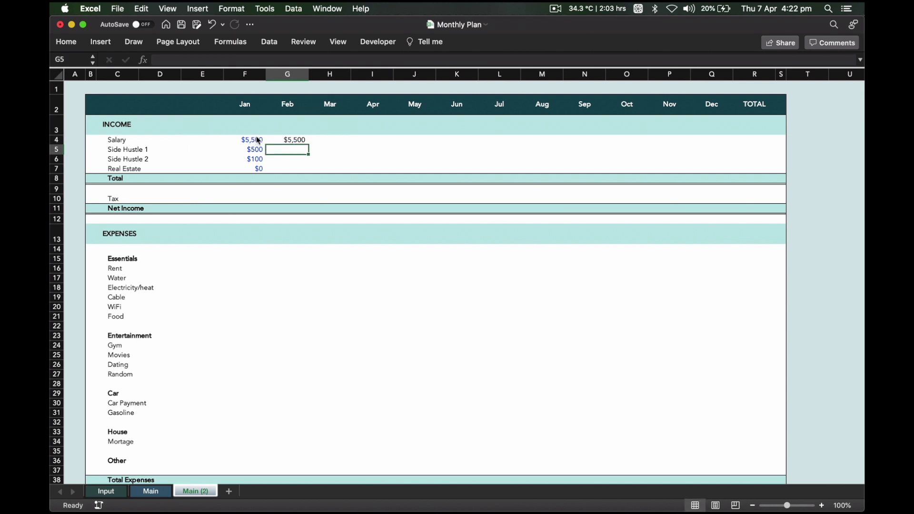
pyautogui.click(304, 141)
pyautogui.moveTo(304, 140); pyautogui.dragTo(718, 200)
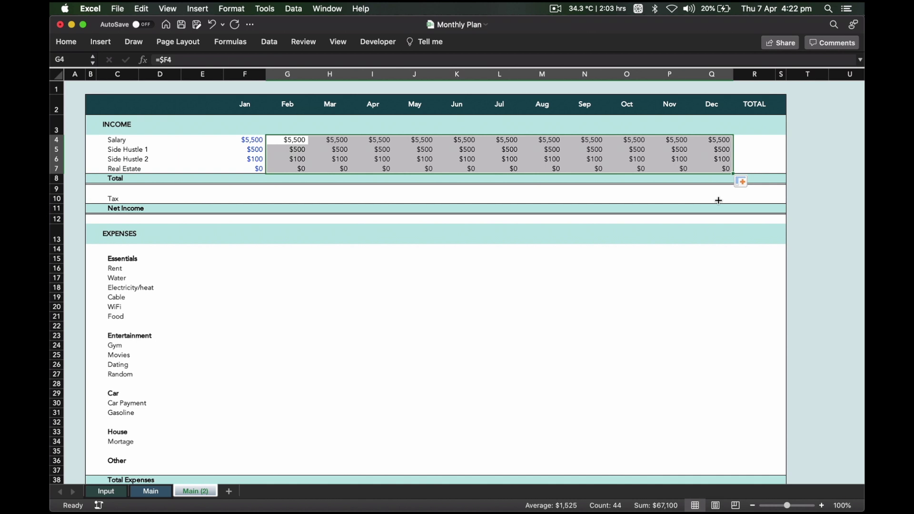
# - Total the Salary row in R4 with =SUM(F4:Q4) and fill the formula down to R7
pyautogui.click(749, 141)
pyautogui.write('=SUM(')
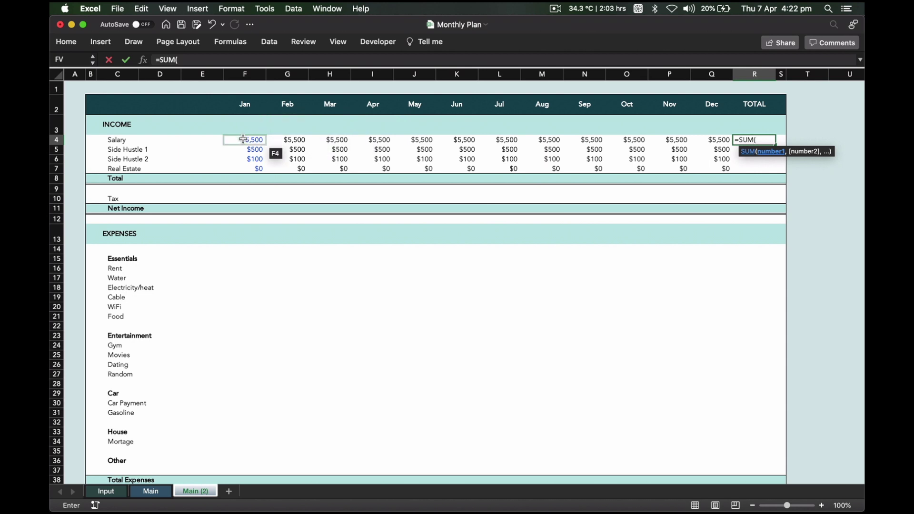
pyautogui.moveTo(243, 139); pyautogui.dragTo(705, 138)
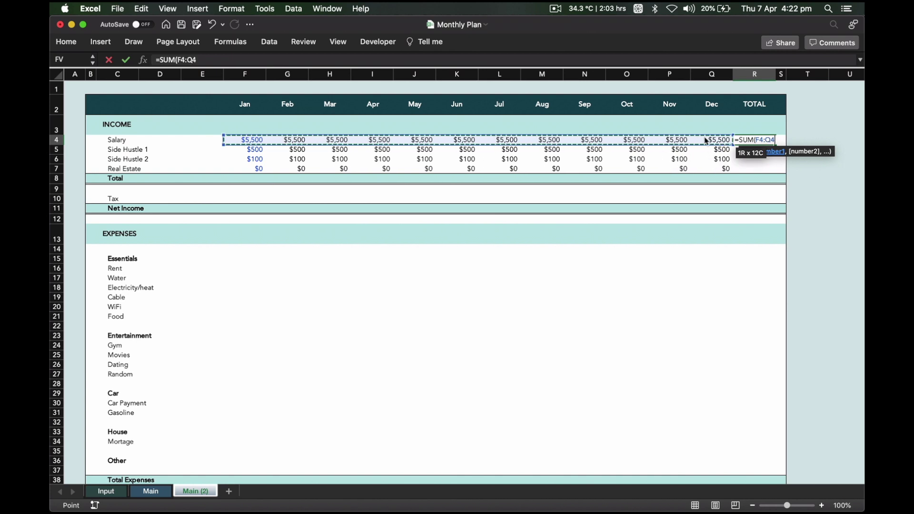
pyautogui.press('Return')
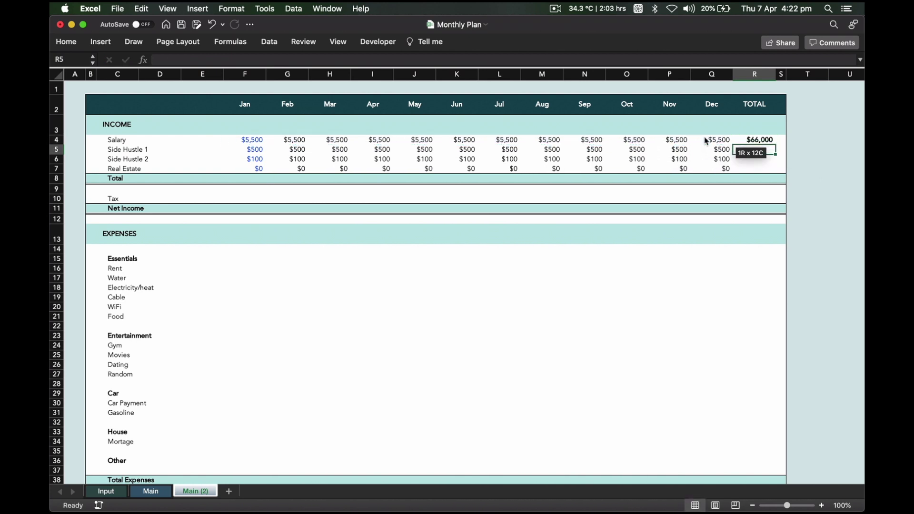
pyautogui.click(772, 139)
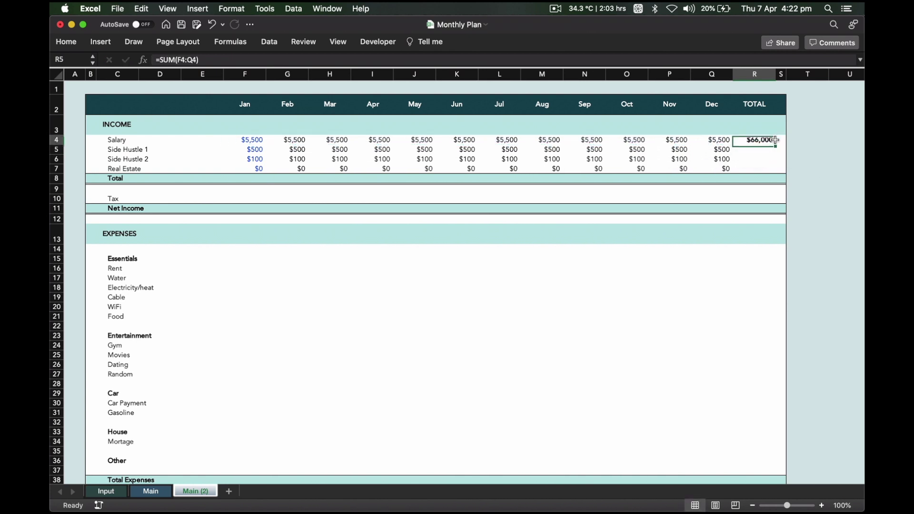
pyautogui.moveTo(776, 145); pyautogui.dragTo(776, 172)
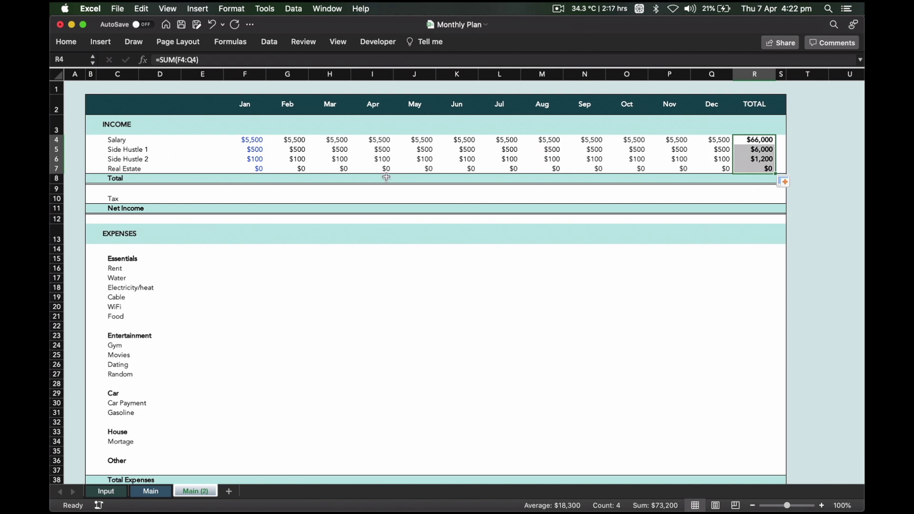
pyautogui.moveTo(768, 139); pyautogui.dragTo(767, 170)
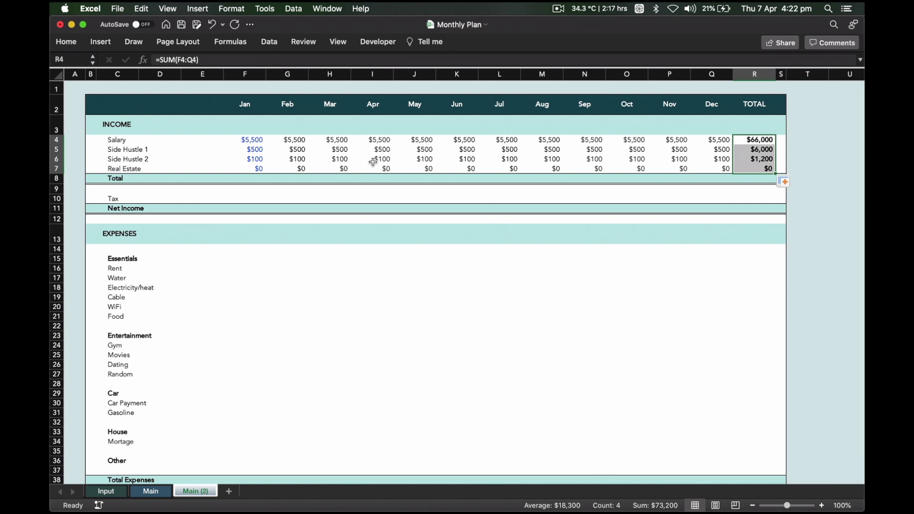
# - Sum January's income in F8 with =SUM(F4:F7) and fill the Total row across to R8
pyautogui.click(260, 178)
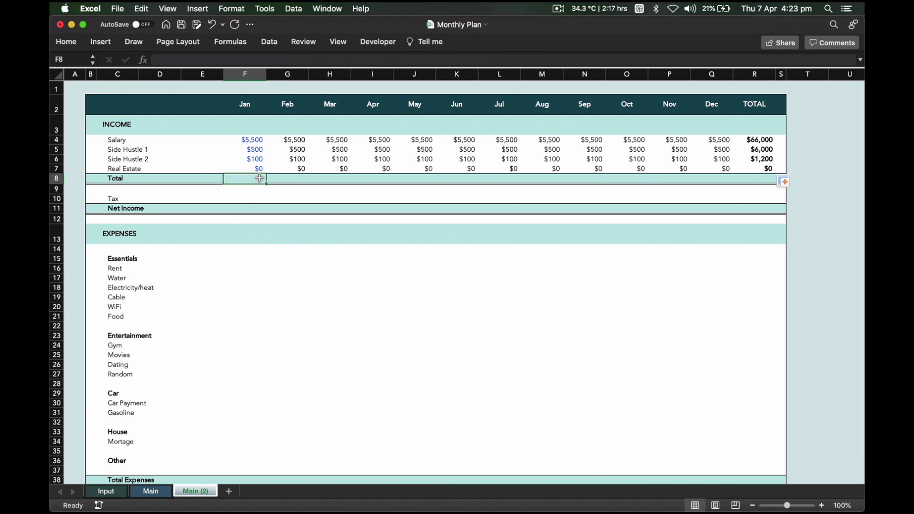
pyautogui.press('super+shift+t')
pyautogui.press('super+shift+t')
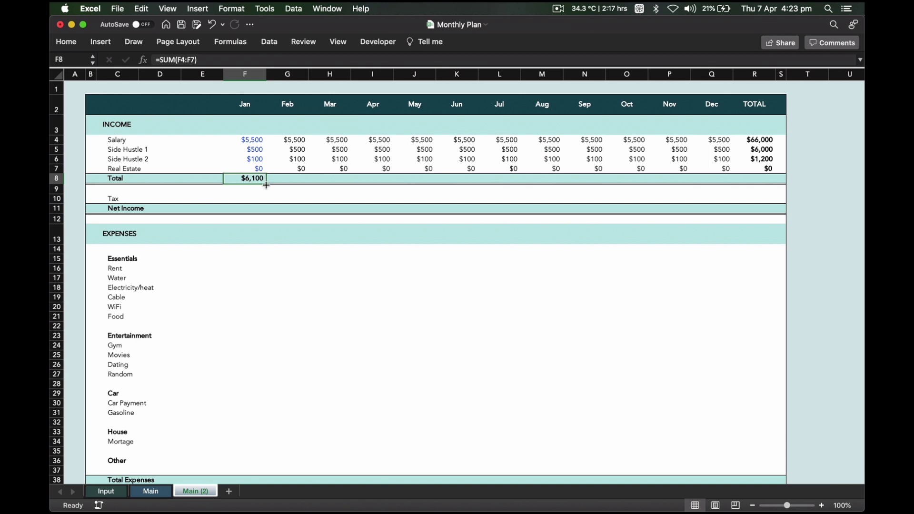
pyautogui.click(255, 138)
pyautogui.moveTo(254, 138); pyautogui.dragTo(763, 190)
pyautogui.click(252, 178)
pyautogui.click(763, 191)
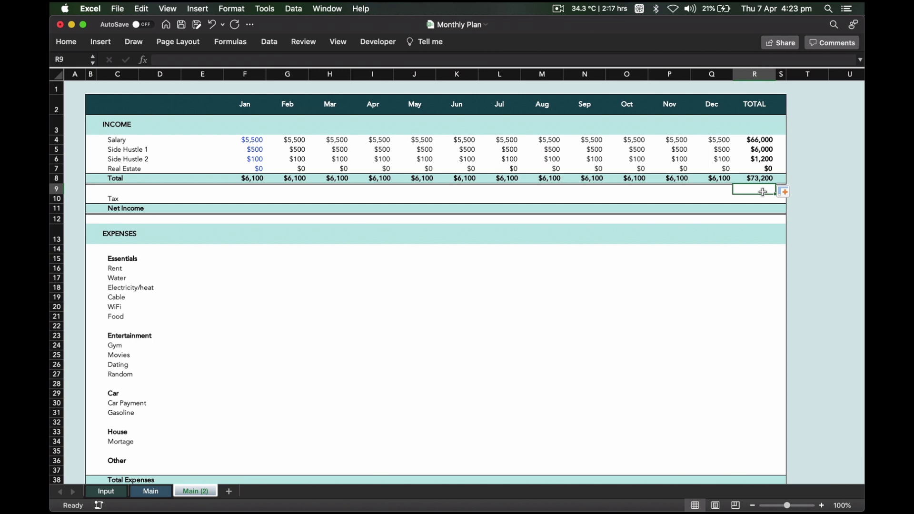
# - Enter a tax rate of 35% in E10 on the Tax row
pyautogui.click(210, 198)
pyautogui.write('25%')
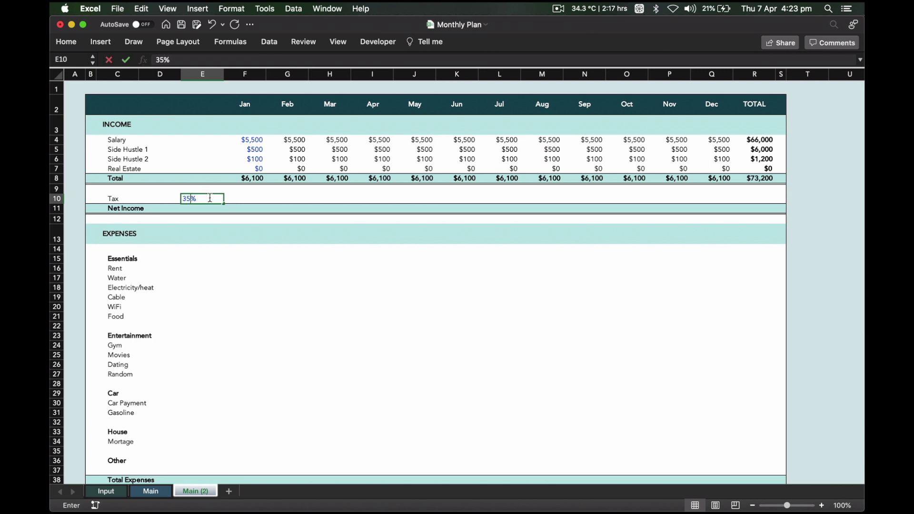
pyautogui.press('Return')
# - Calculate January's tax as a negative amount in F10 with the formula =-F8*E10
pyautogui.press('Right')
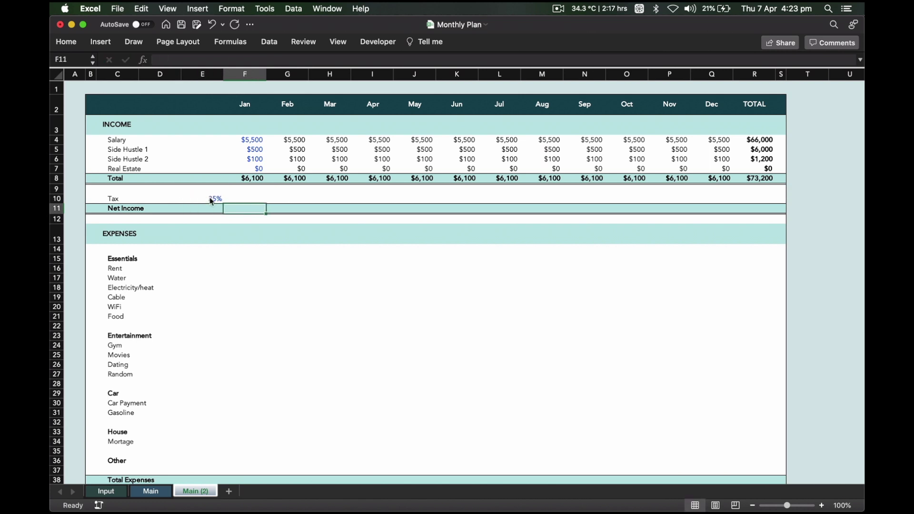
pyautogui.press('Up')
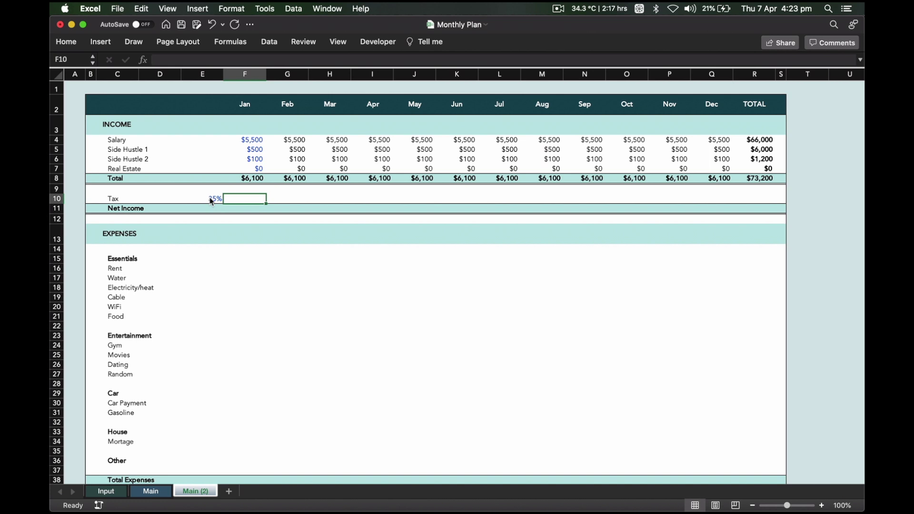
pyautogui.write('=')
pyautogui.click(236, 180)
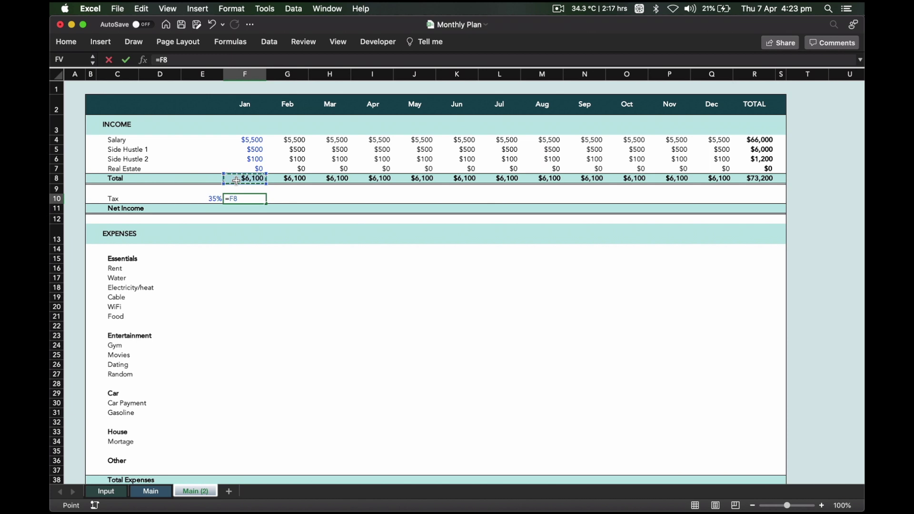
pyautogui.write('*')
pyautogui.click(217, 198)
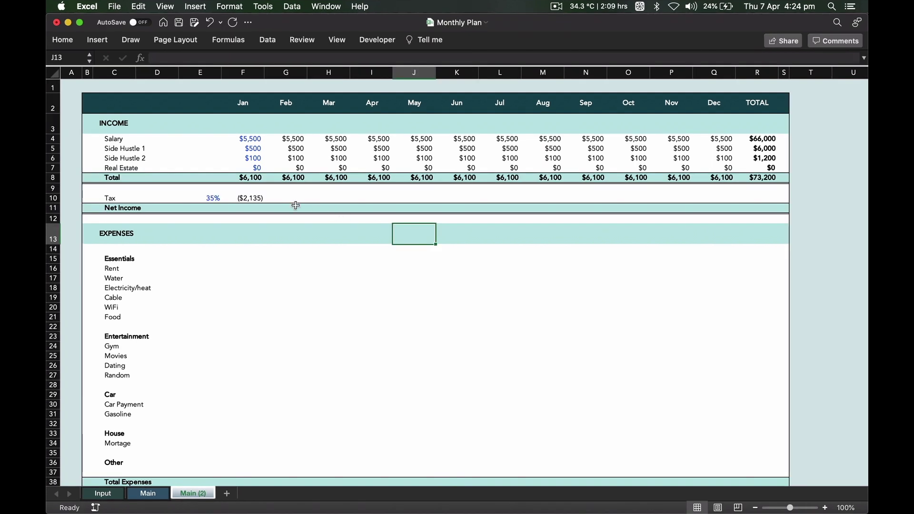
# - Make the tax rate reference absolute in January's tax formula in F10, giving =-F8*$E$10
pyautogui.click(246, 198)
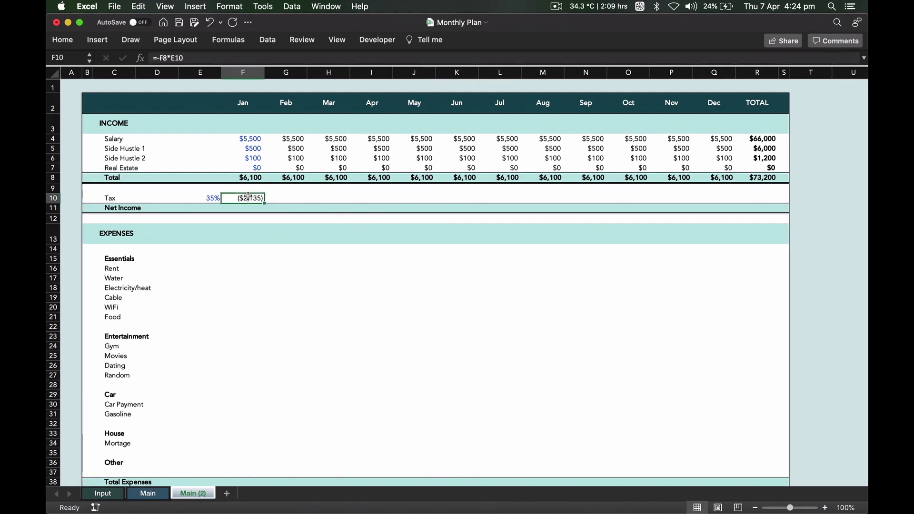
pyautogui.click(194, 59)
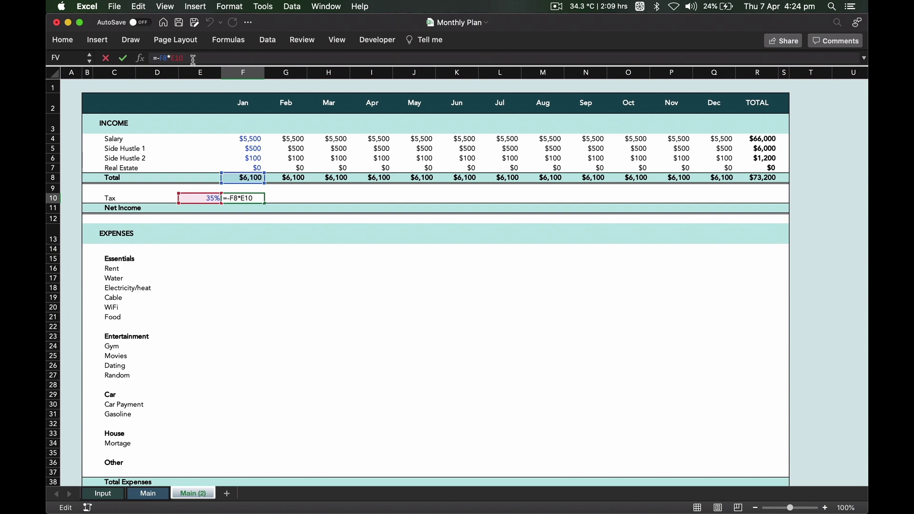
pyautogui.press('F4')
pyautogui.press('Return')
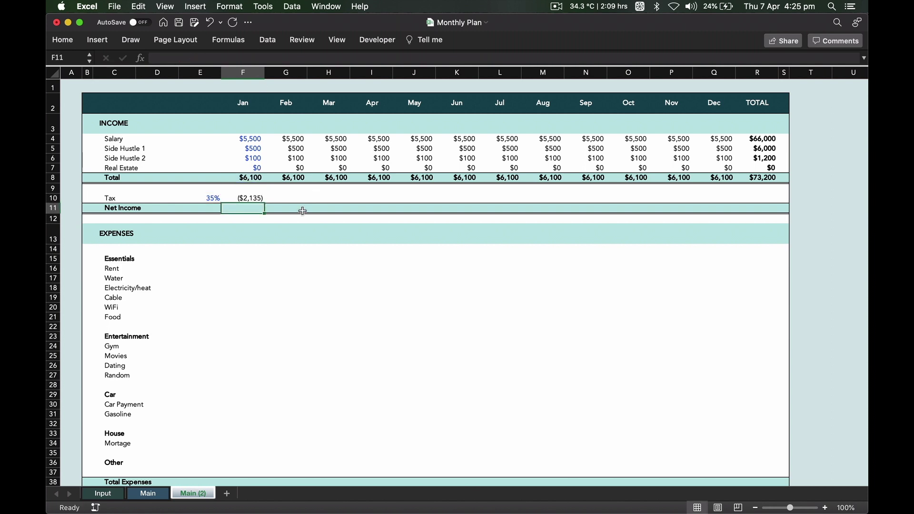
# - Fill January's tax formula from F10 across the Tax row to December in Q10
pyautogui.click(259, 199)
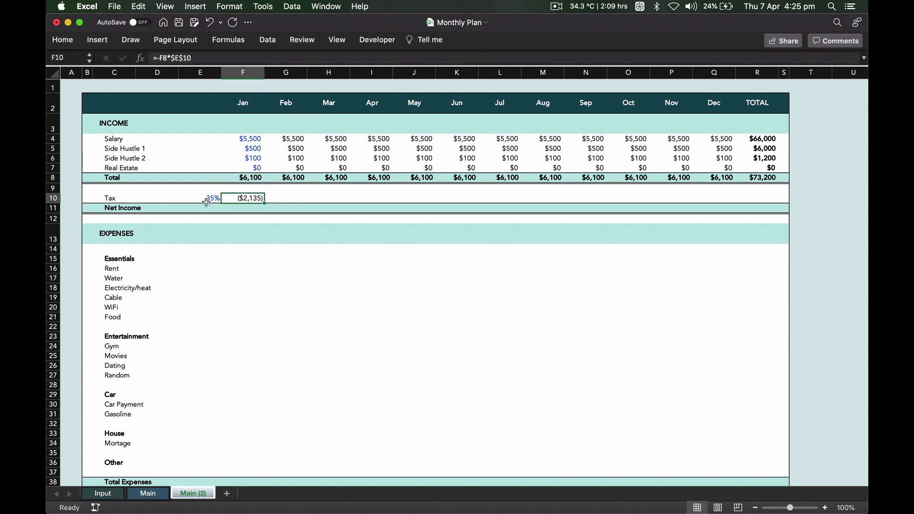
pyautogui.click(246, 178)
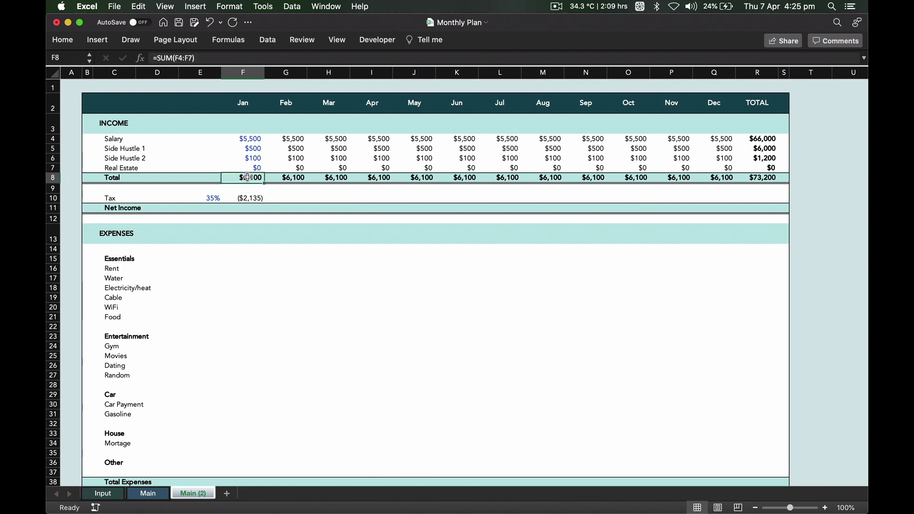
pyautogui.moveTo(268, 179); pyautogui.dragTo(761, 179)
pyautogui.click(248, 198)
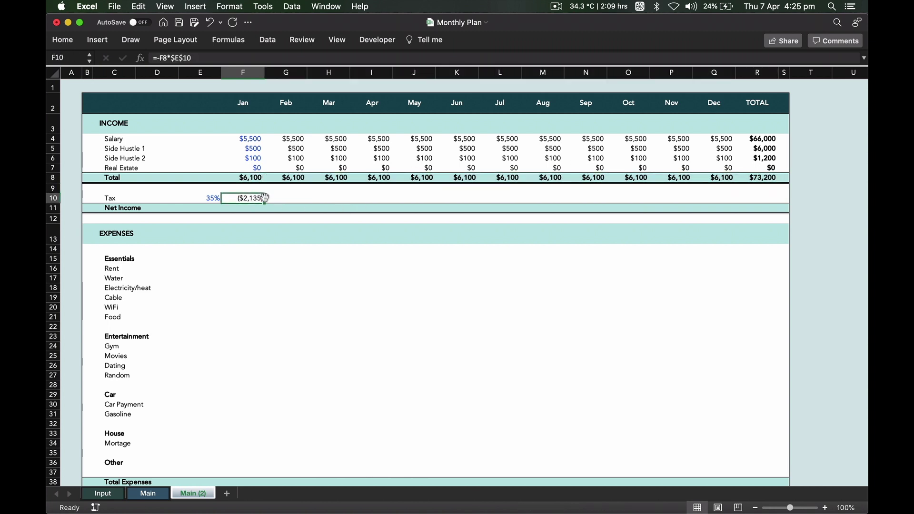
pyautogui.moveTo(264, 203); pyautogui.dragTo(755, 219)
# - Total the Tax row in R10 with =SUM(F10:Q10) by copying the sum formula from R6
pyautogui.click(758, 200)
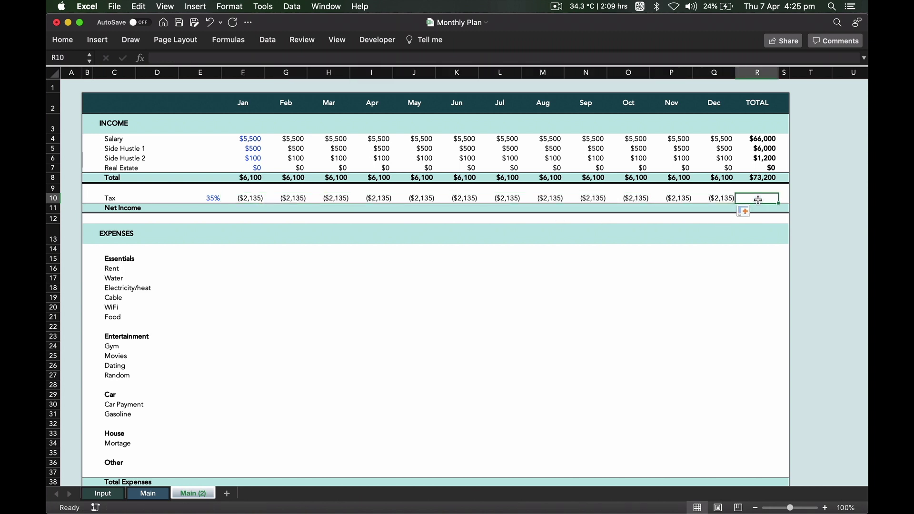
pyautogui.click(761, 161)
pyautogui.press('super+c')
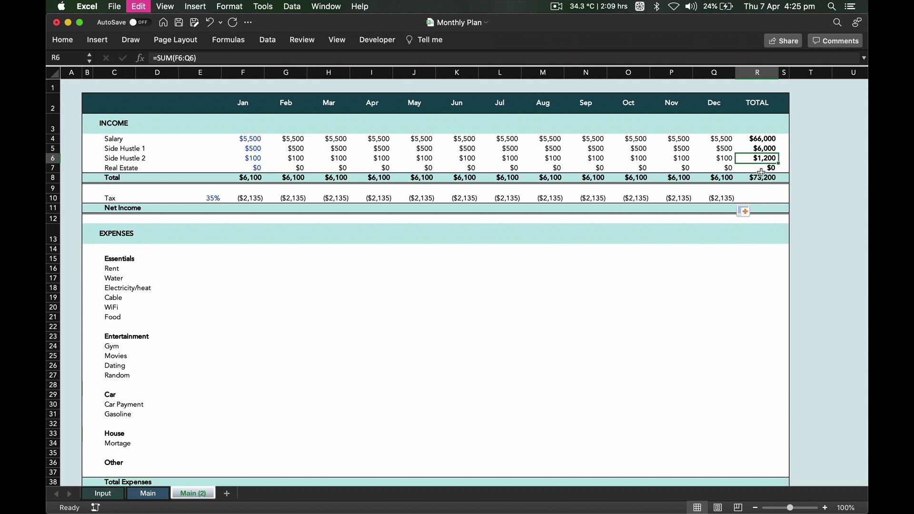
pyautogui.click(759, 198)
pyautogui.press('super+v')
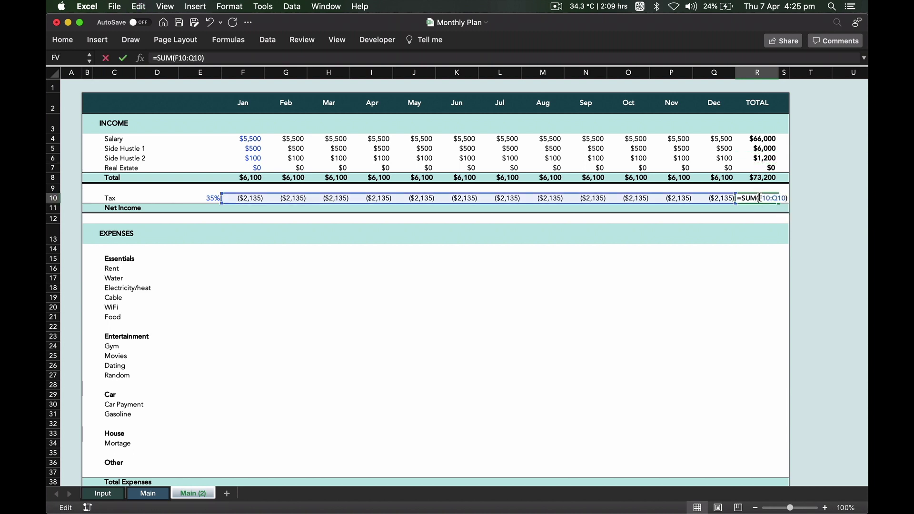
pyautogui.press('Return')
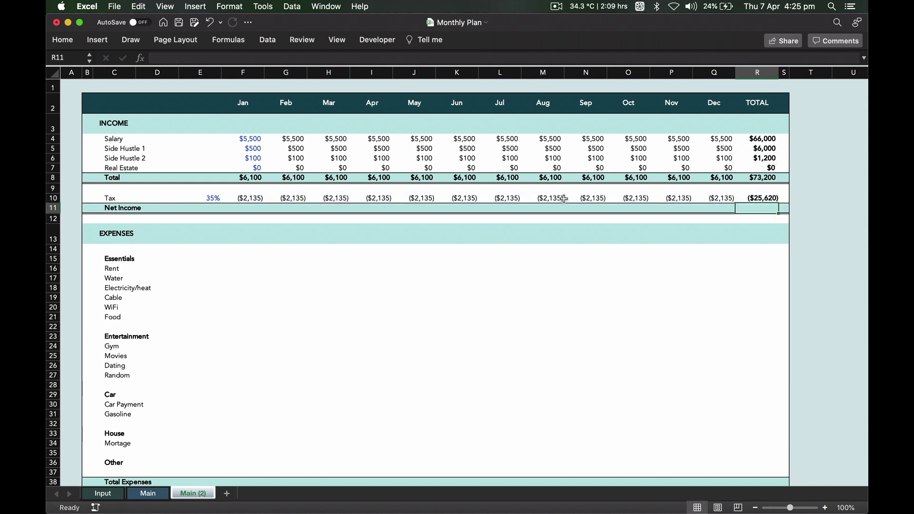
# - Calculate January's net income in F11 with =F8+F10 and fill the formula across to December in Q11
pyautogui.click(249, 208)
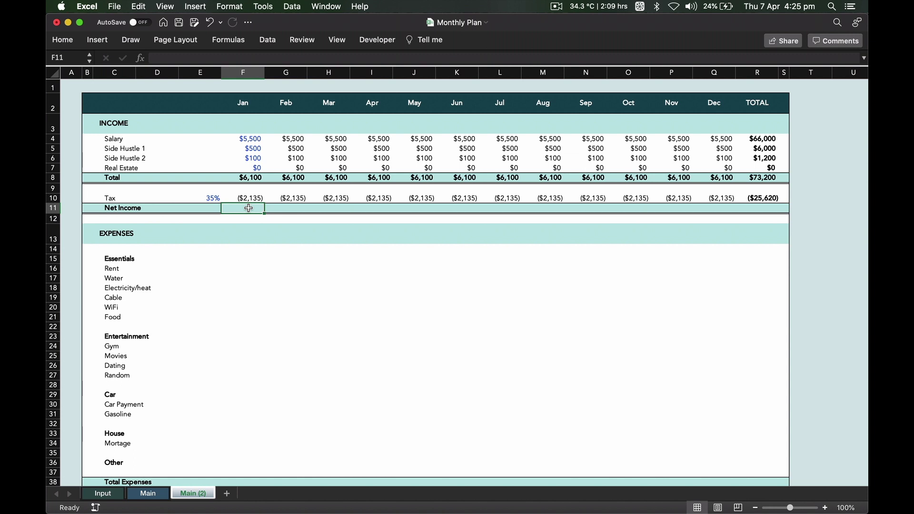
pyautogui.write('=')
pyautogui.click(245, 197)
pyautogui.click(250, 179)
pyautogui.write('+')
pyautogui.click(253, 198)
pyautogui.press('Return')
pyautogui.click(257, 210)
pyautogui.moveTo(264, 215); pyautogui.dragTo(750, 209)
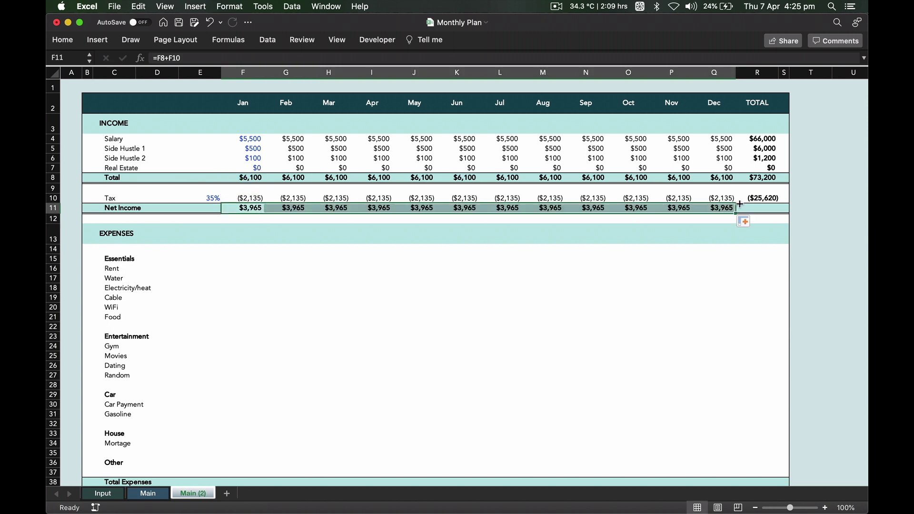
# - Total the Net Income row in R11 with =SUM(F11:Q11)
pyautogui.click(756, 209)
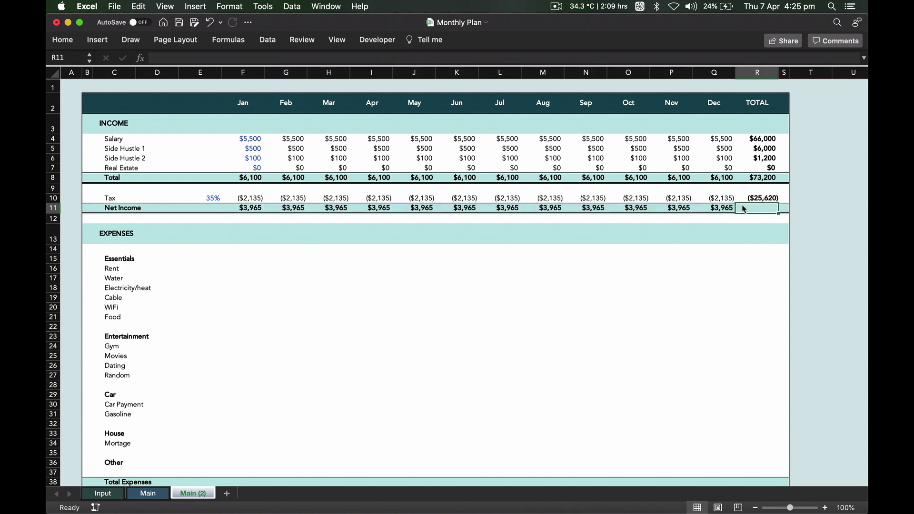
pyautogui.write('=SUM(')
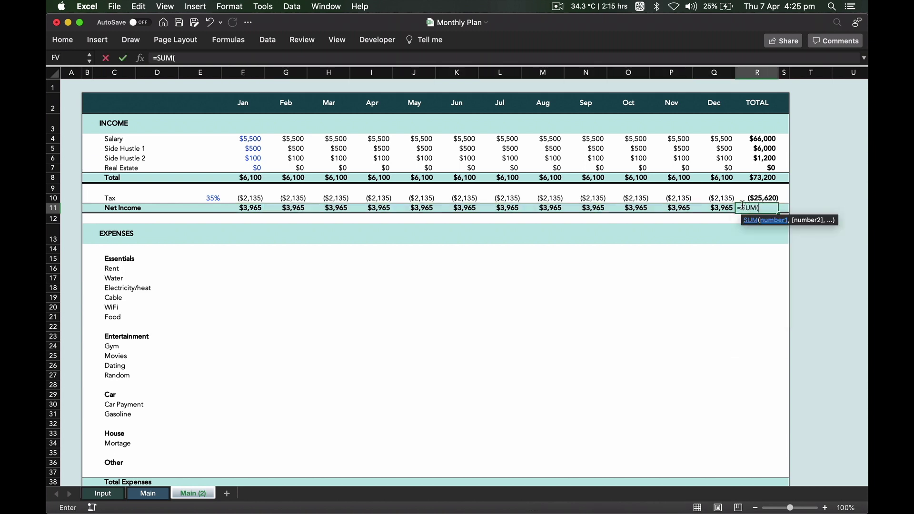
pyautogui.moveTo(248, 208); pyautogui.dragTo(727, 208)
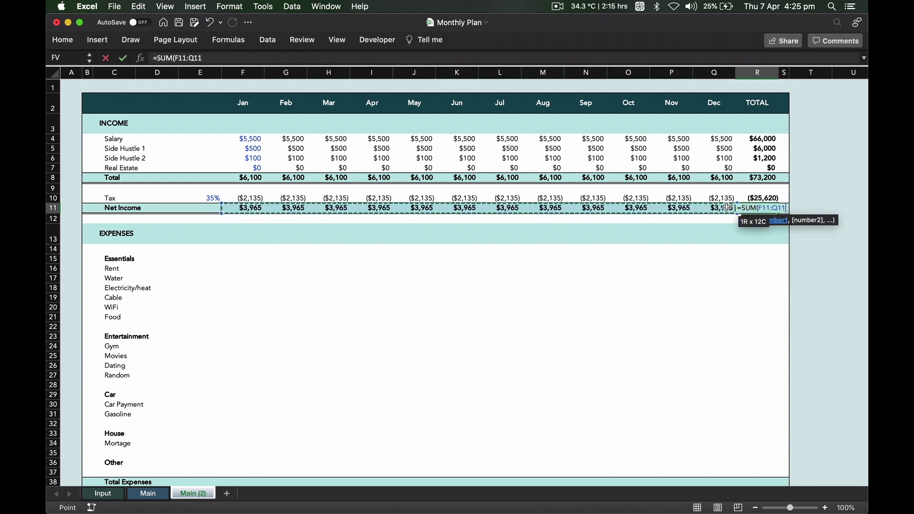
pyautogui.press('Return')
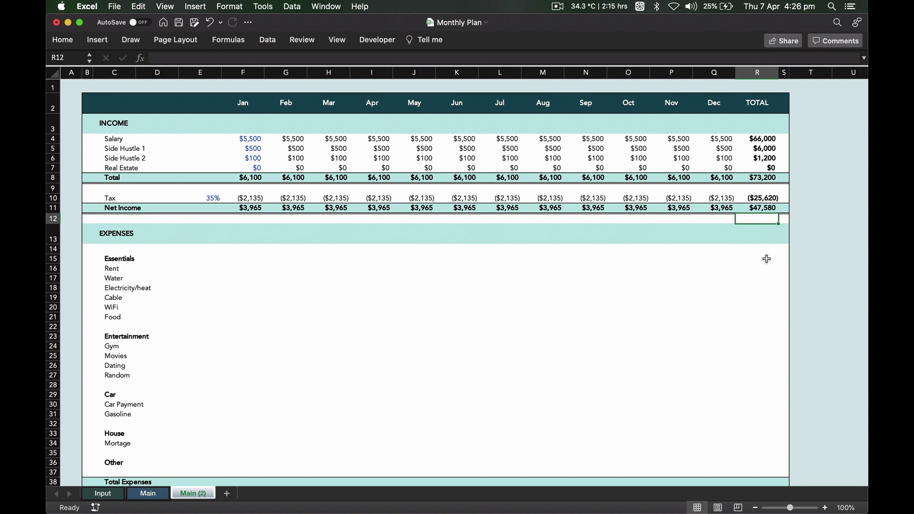
# - Enter January's expenses of -900 for Rent, -25 for Water and -45 for Electricity/heat in F16:F18
pyautogui.click(245, 265)
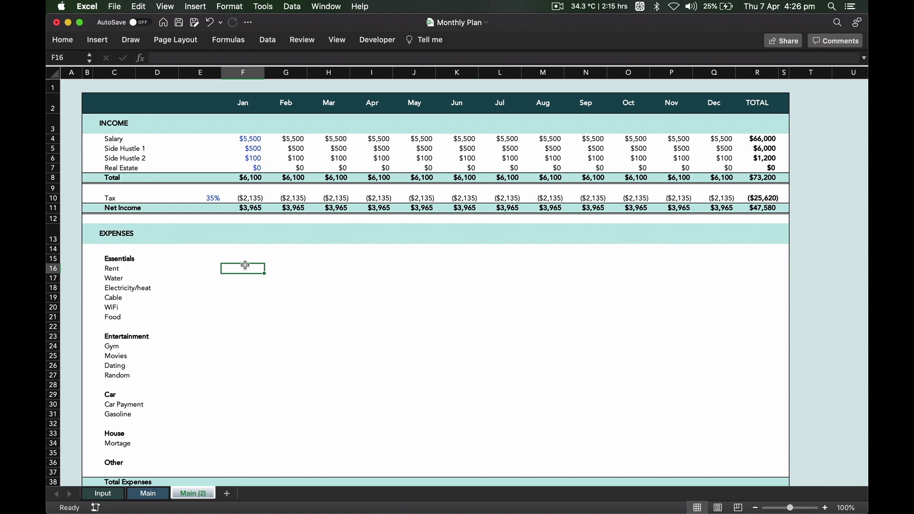
pyautogui.write('-900')
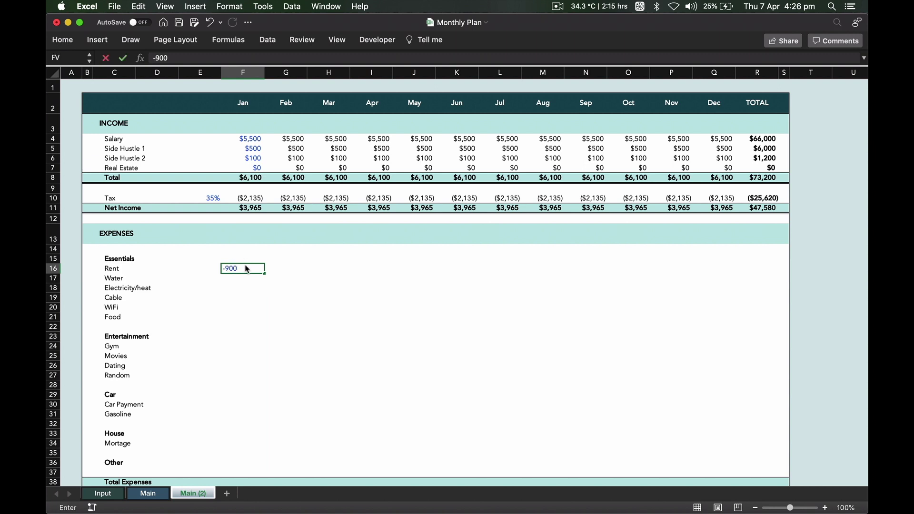
pyautogui.press('Return')
pyautogui.write('-25')
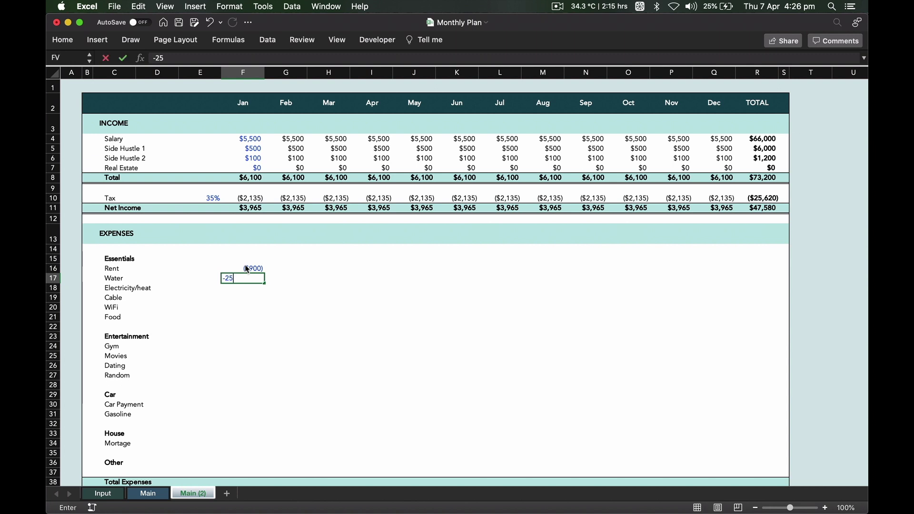
pyautogui.press('Return')
pyautogui.write('-45')
pyautogui.press('Return')
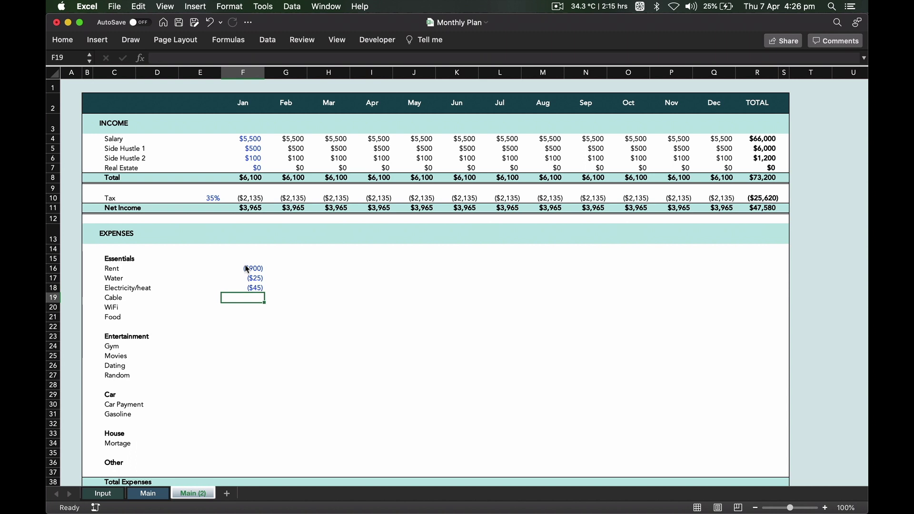
# - Enter January's expenses of -30 for Cable, -35 for WiFi and -500 for Food in F19:F21
pyautogui.write('-30')
pyautogui.press('Return')
pyautogui.write('-35')
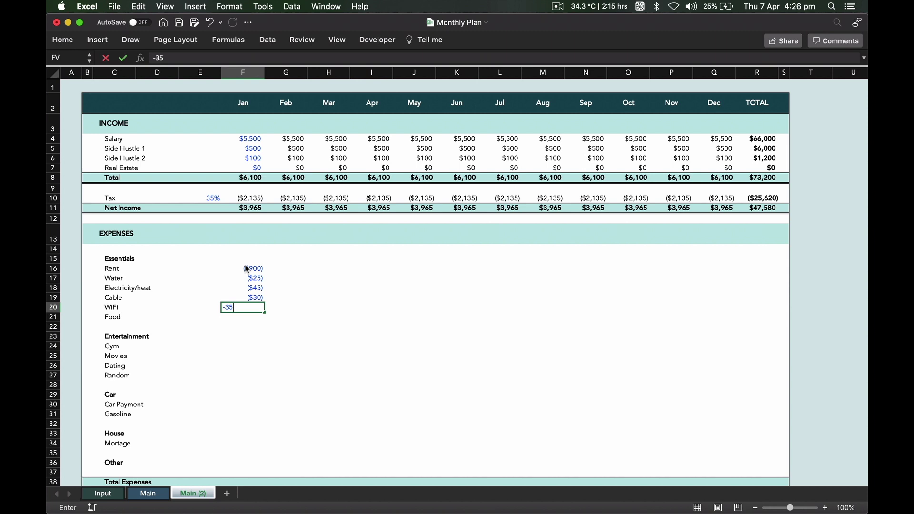
pyautogui.press('Return')
pyautogui.write('-500')
pyautogui.press('Return')
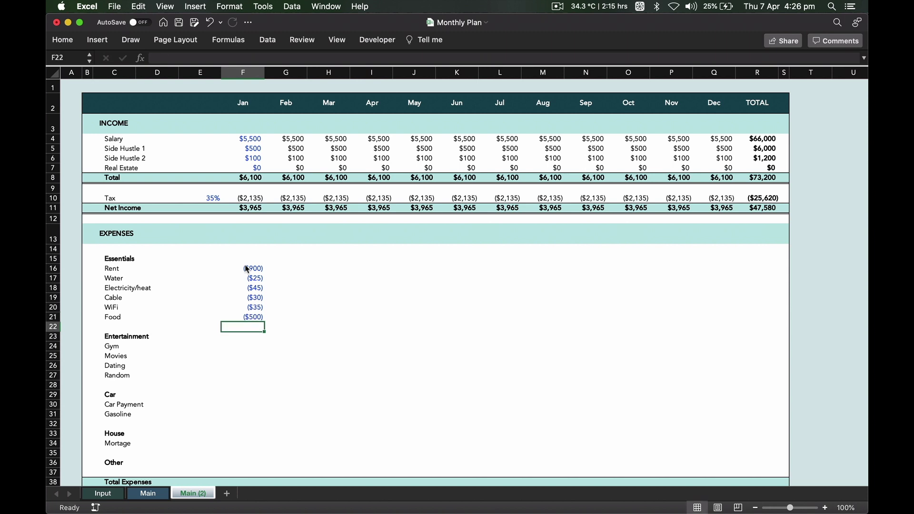
# - Link February's Rent in G16 to January with =$F16 and fill the formula across all Essentials rows to Q21
pyautogui.moveTo(248, 269); pyautogui.dragTo(253, 299)
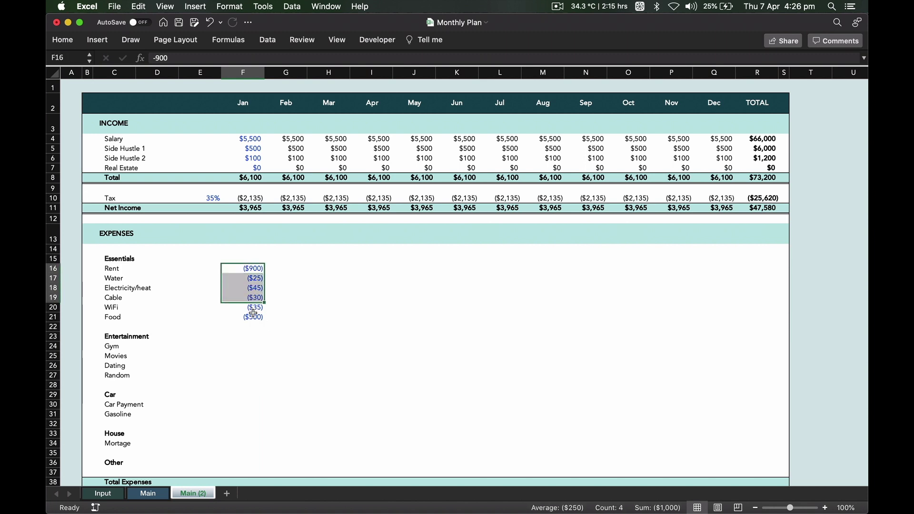
pyautogui.click(253, 316)
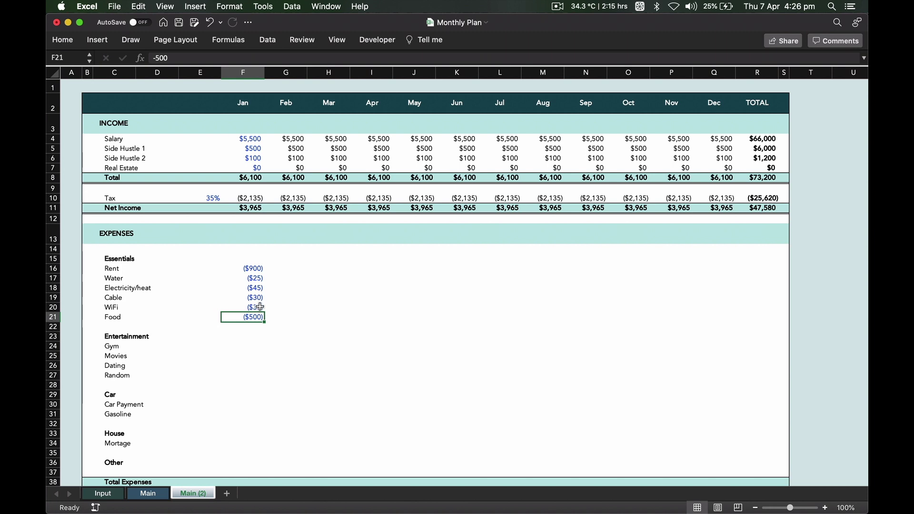
pyautogui.click(294, 268)
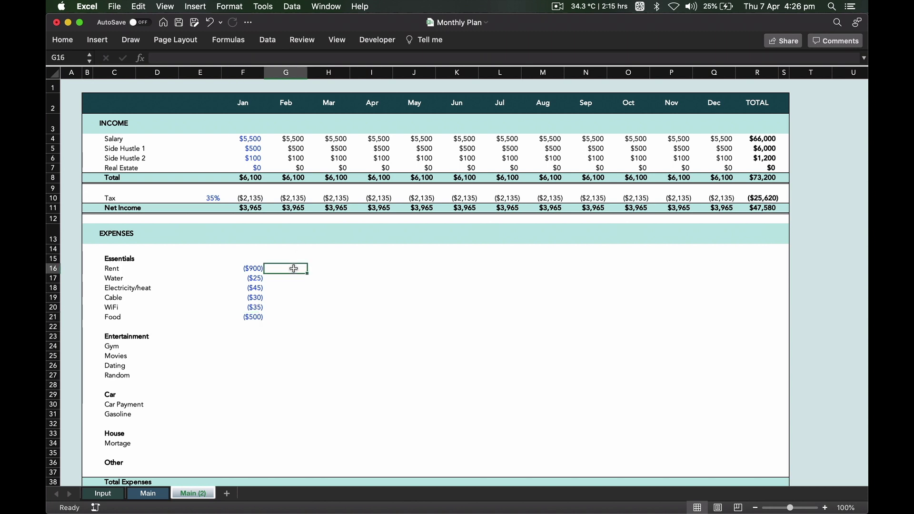
pyautogui.click(294, 149)
pyautogui.click(293, 268)
pyautogui.write('=')
pyautogui.click(257, 269)
pyautogui.press('super+t')
pyautogui.press('super+t')
pyautogui.press('super+t')
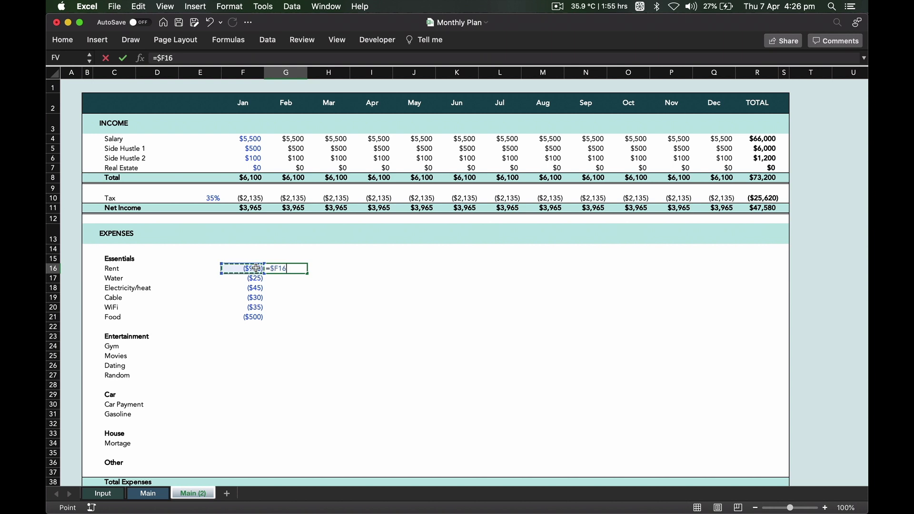
pyautogui.press('Return')
pyautogui.moveTo(310, 277); pyautogui.dragTo(737, 314)
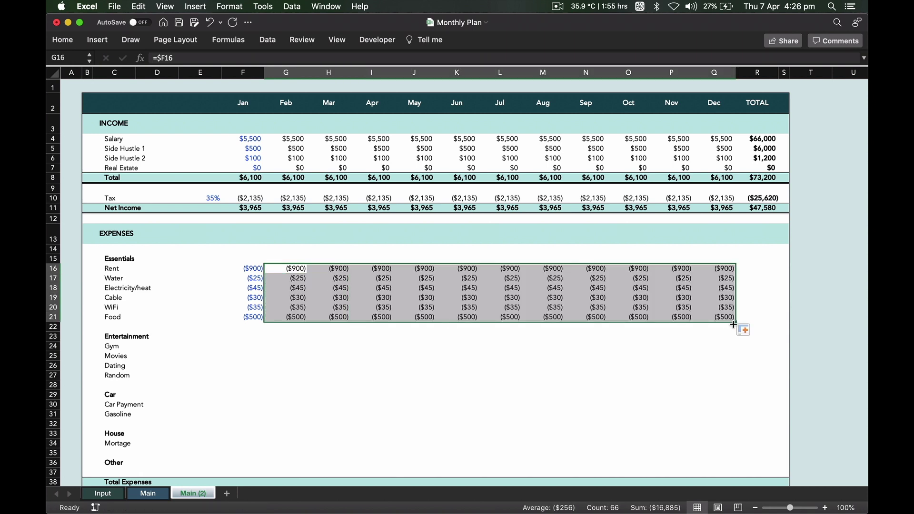
# - Copy the Tax row's sum formula from R10 to Rent's total in R16 and fill it down to Food in R21
pyautogui.click(765, 269)
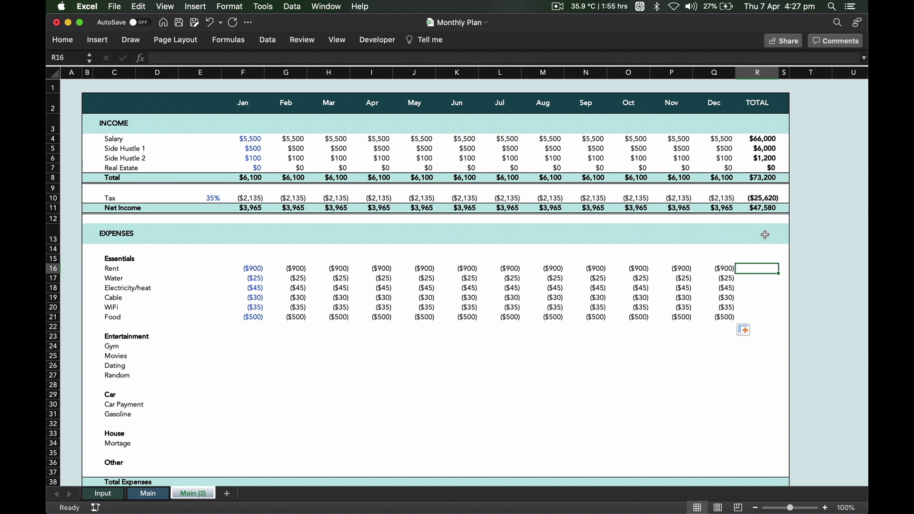
pyautogui.click(765, 199)
pyautogui.press('super+c')
pyautogui.click(759, 270)
pyautogui.press('super+v')
pyautogui.moveTo(778, 274); pyautogui.dragTo(775, 319)
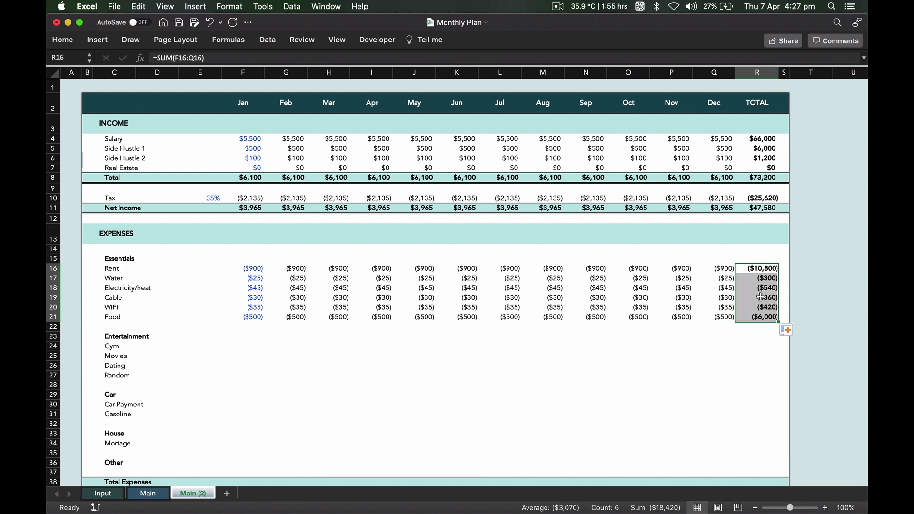
pyautogui.click(579, 318)
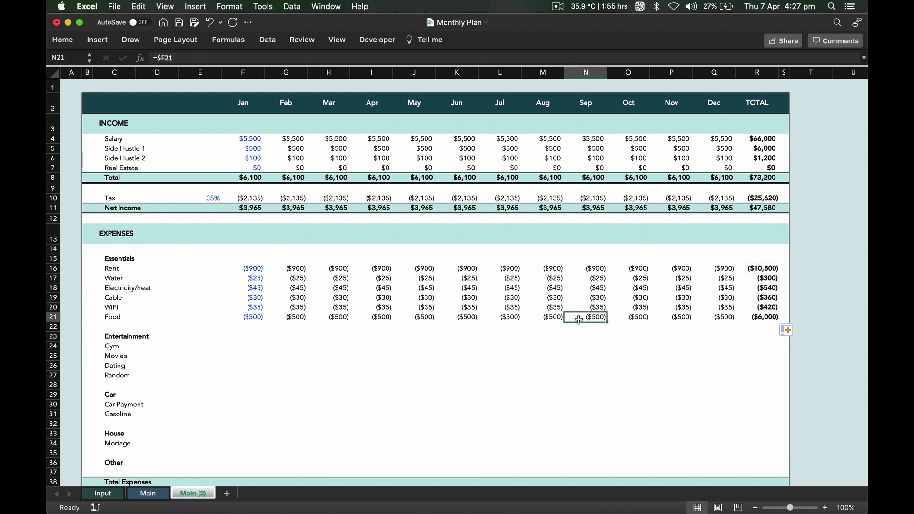
# - Enter January's Entertainment expenses in F24:F27: -50 for Gym, -20 for Movies, -100 for Dating and -50 for Random
pyautogui.click(247, 345)
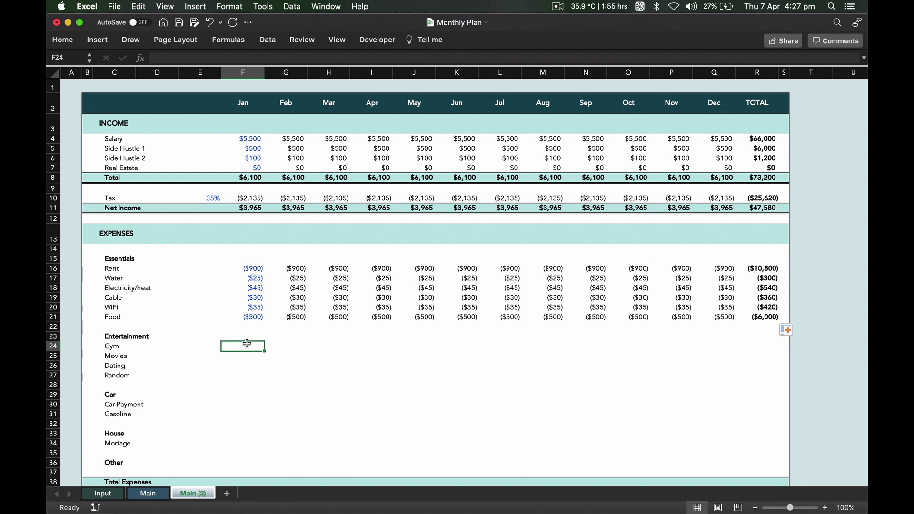
pyautogui.write('-50')
pyautogui.press('Return')
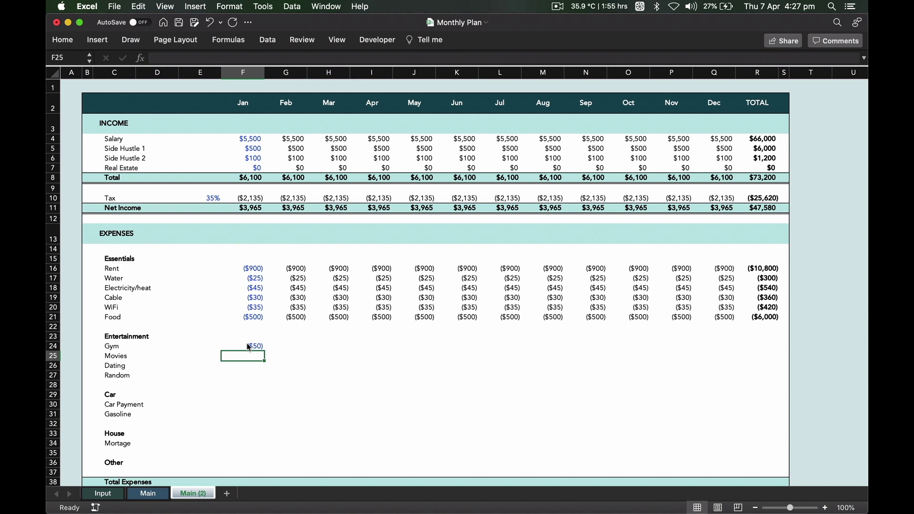
pyautogui.write('-20')
pyautogui.press('Return')
pyautogui.write('-100')
pyautogui.press('Return')
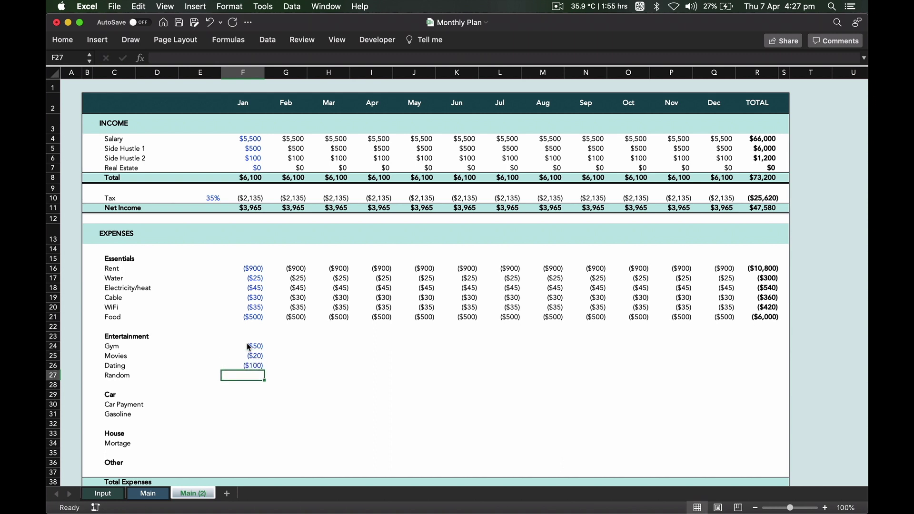
pyautogui.write('-50')
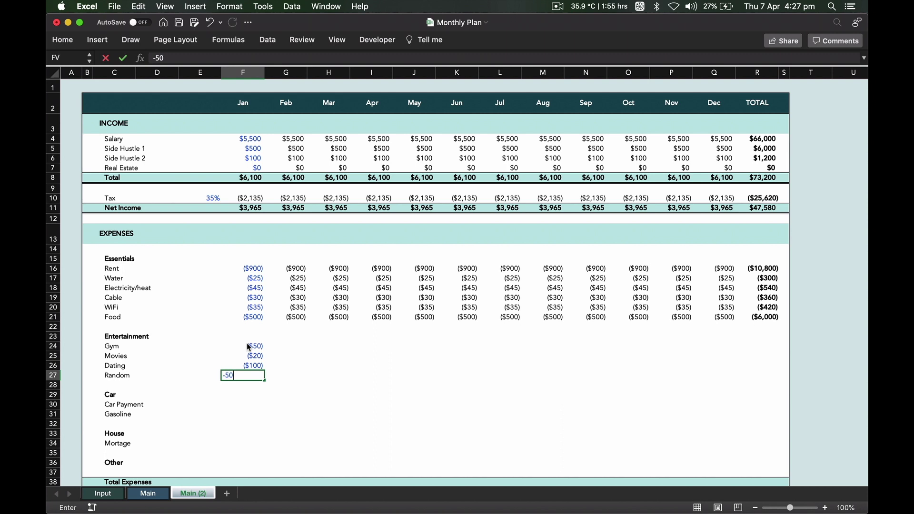
pyautogui.press('Return')
# - Copy Rent's February formula from G16 to Gym in G24 and fill it across all Entertainment rows to Q27
pyautogui.click(300, 268)
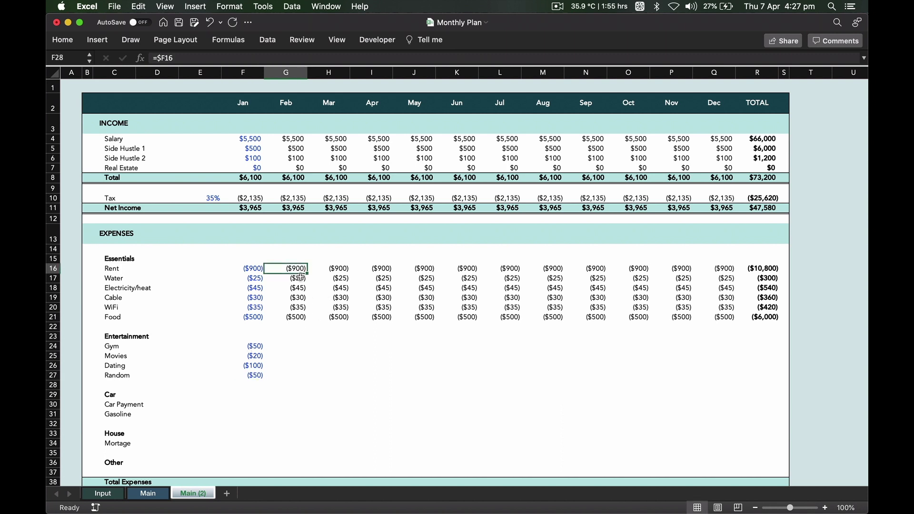
pyautogui.press('super+c')
pyautogui.click(293, 346)
pyautogui.press('super+v')
pyautogui.moveTo(305, 349); pyautogui.dragTo(747, 367)
# - Copy an Essentials sum formula from column R to Gym's total in R24 and fill it down to Random in R27
pyautogui.click(770, 310)
pyautogui.press('super+c')
pyautogui.click(763, 346)
pyautogui.press('super+v')
pyautogui.moveTo(777, 352); pyautogui.dragTo(778, 378)
pyautogui.scroll(-3, 506, 447)
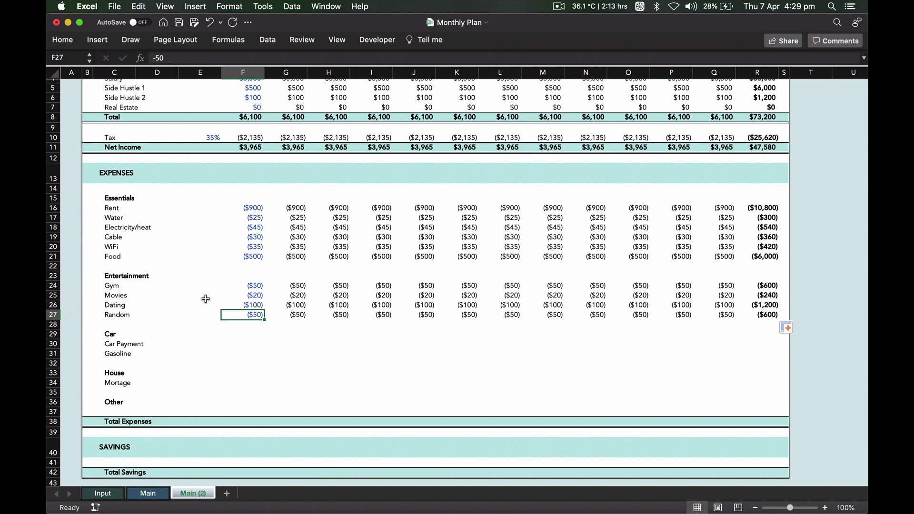
# - Enter January's Car expenses in F30:F31: -400 for Car Payment and -200 for Gasoline
pyautogui.click(240, 342)
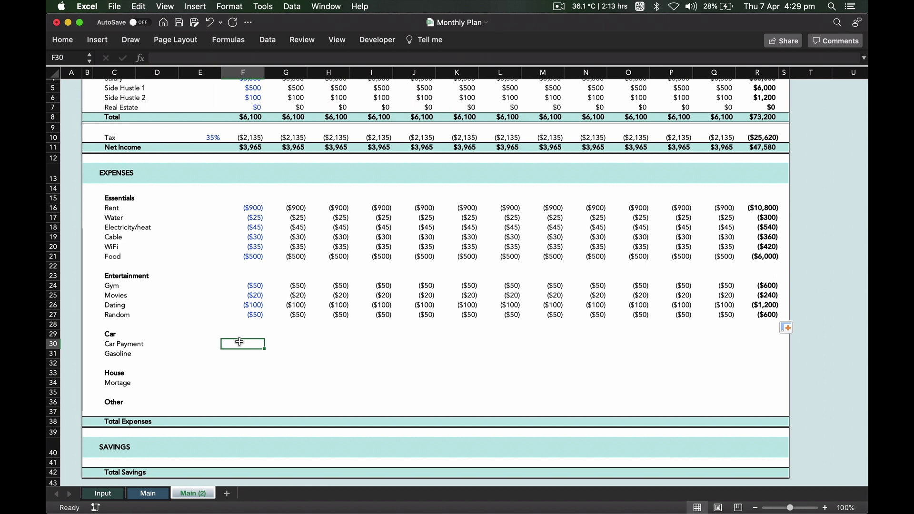
pyautogui.write('-400')
pyautogui.press('Return')
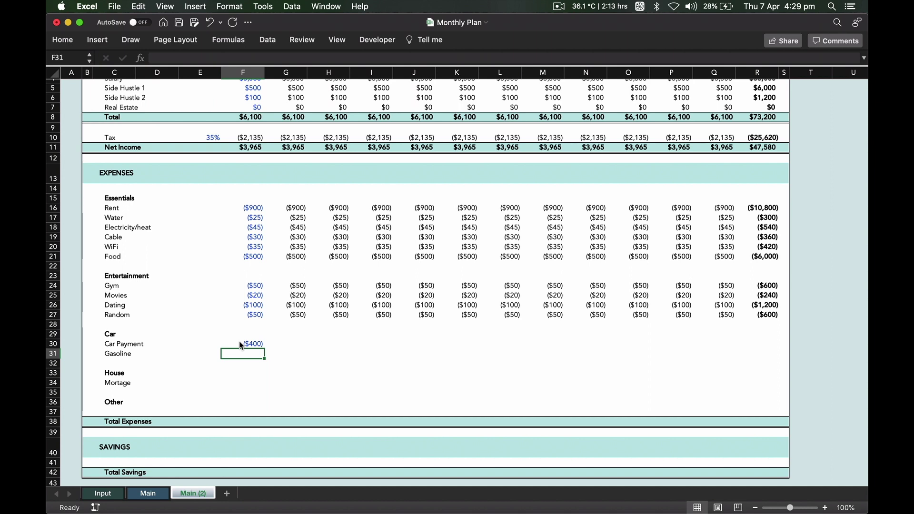
pyautogui.write('-200')
pyautogui.press('Return')
# - Link February's Car rows in G30:G31 to January, with =$F30 for Car Payment, and fill both rows across to Q31
pyautogui.moveTo(310, 311); pyautogui.dragTo(303, 316)
pyautogui.press('super+c')
pyautogui.click(291, 345)
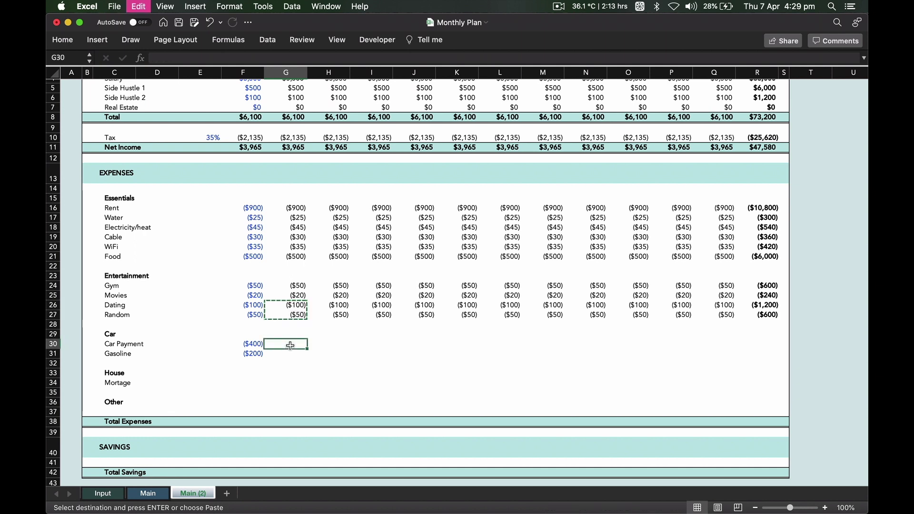
pyautogui.press('super+v')
pyautogui.write('=$F30')
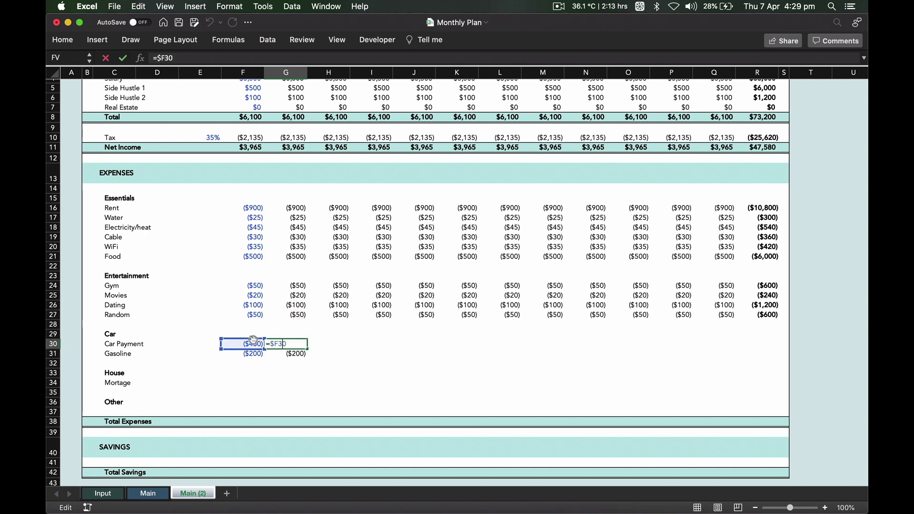
pyautogui.press('Return')
pyautogui.moveTo(298, 344); pyautogui.dragTo(741, 351)
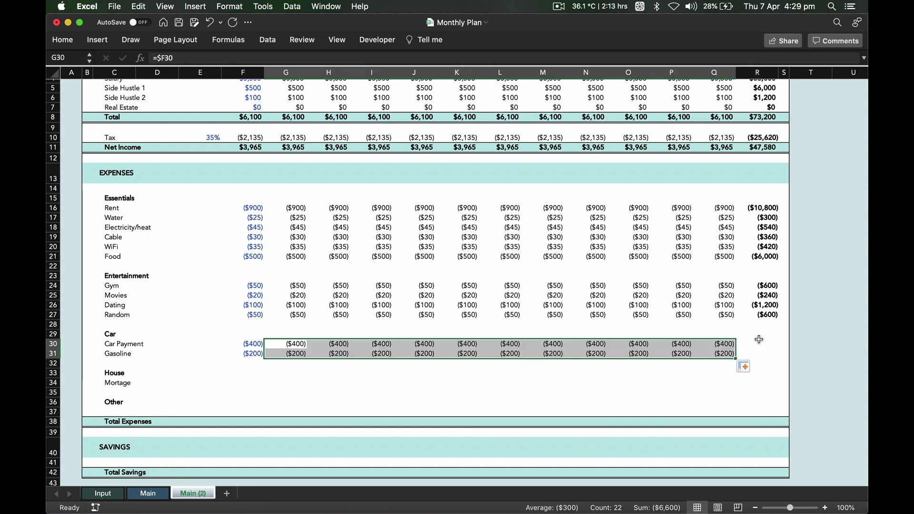
# - Copy the sum formulas from R26:R27 to the Car Payment and Gasoline totals in R30:R31
pyautogui.moveTo(764, 304); pyautogui.dragTo(764, 352)
pyautogui.press('super+c')
pyautogui.press('super+v')
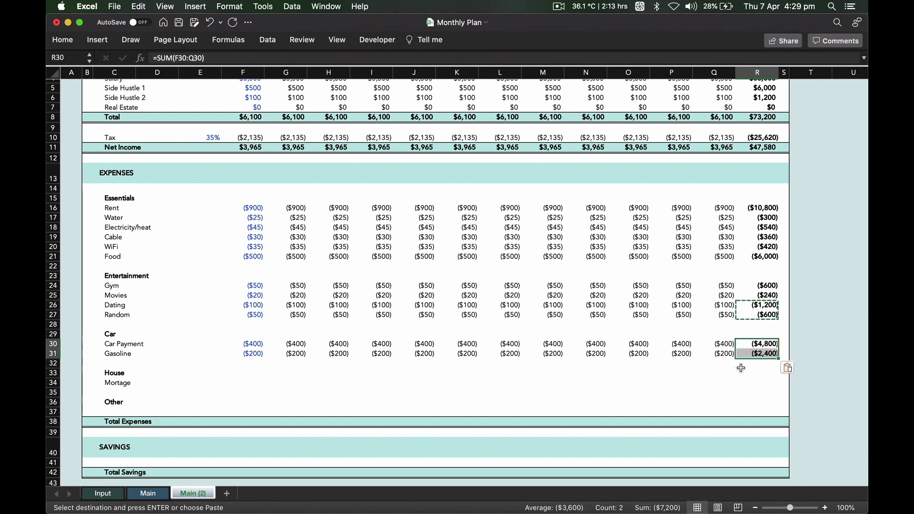
pyautogui.click(743, 373)
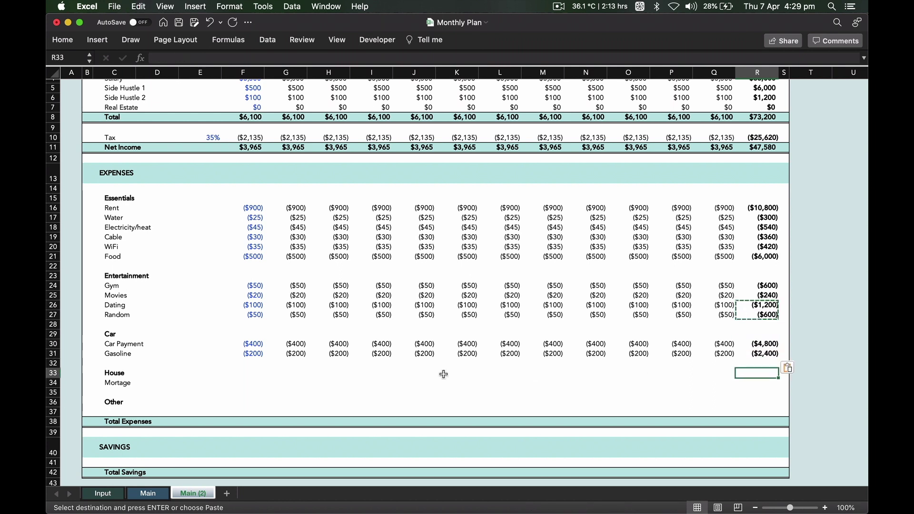
# - Enter 0 as January's Mortage expense in F34
pyautogui.click(258, 376)
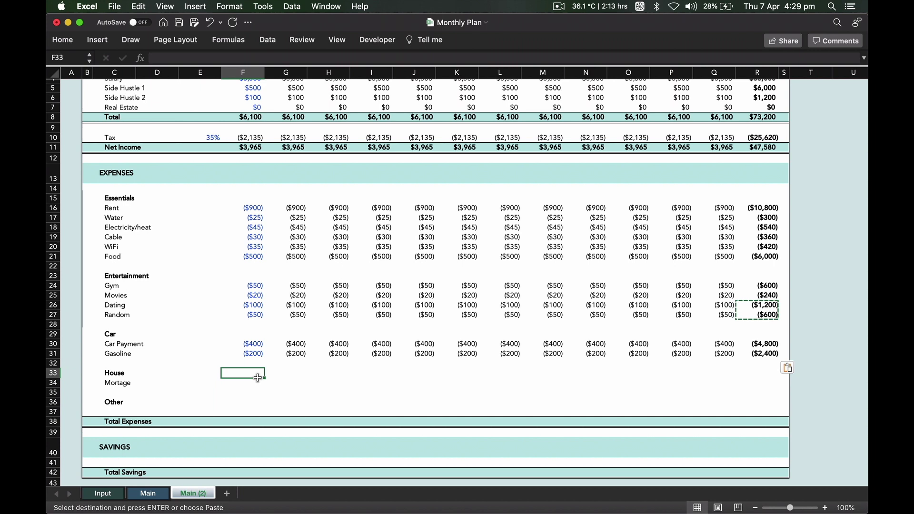
pyautogui.press('Down')
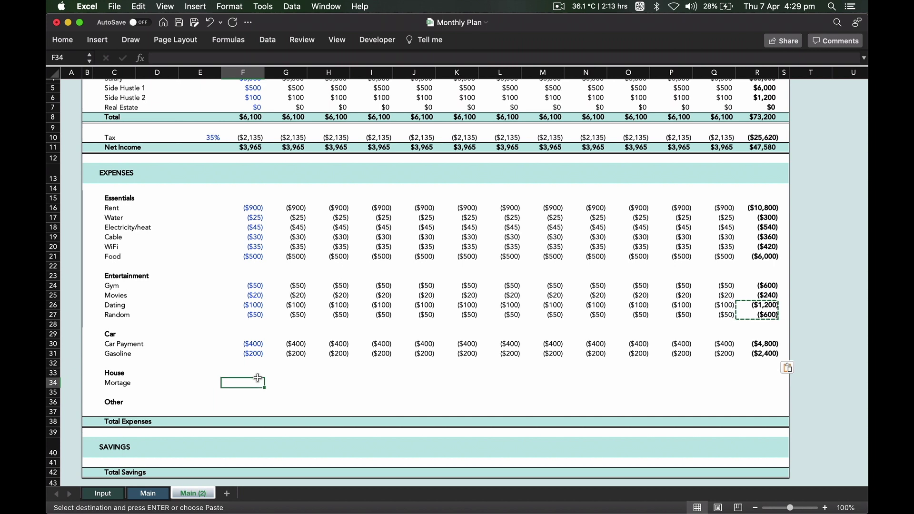
pyautogui.write('0')
pyautogui.press('Tab')
# - Copy Car Payment's February formula from G30 to Mortage in G34 and fill it across to Q34
pyautogui.click(284, 346)
pyautogui.press('super+c')
pyautogui.click(285, 382)
pyautogui.press('super+v')
pyautogui.moveTo(308, 388); pyautogui.dragTo(714, 384)
# - Copy Gasoline's sum formula from R31 to Mortage's total in R34 and check the range it references
pyautogui.click(762, 354)
pyautogui.press('super+c')
pyautogui.click(765, 380)
pyautogui.press('super+v')
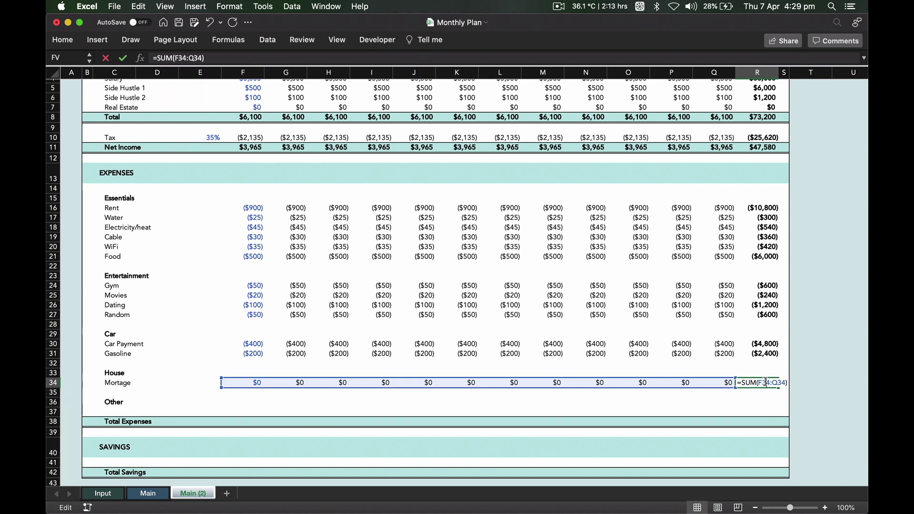
pyautogui.press('Return')
# - Enter 0 as January's Other expense in F36
pyautogui.click(250, 398)
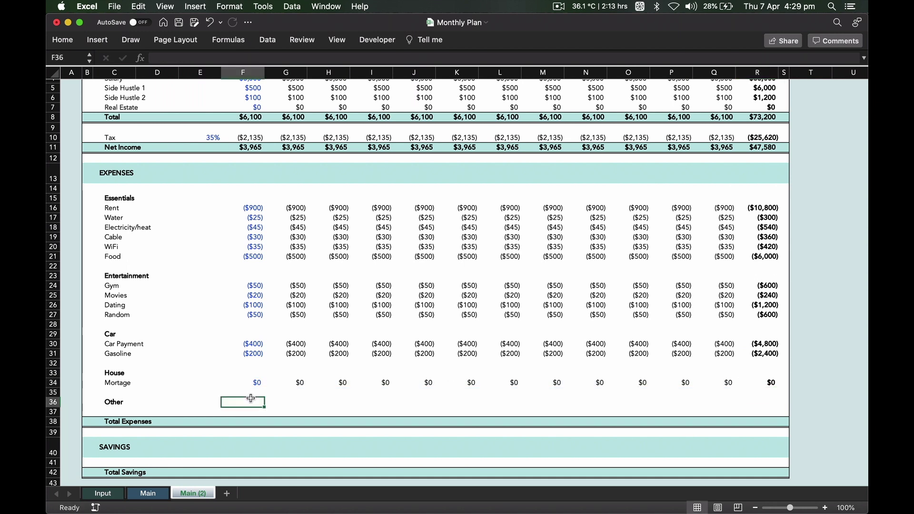
pyautogui.write('0')
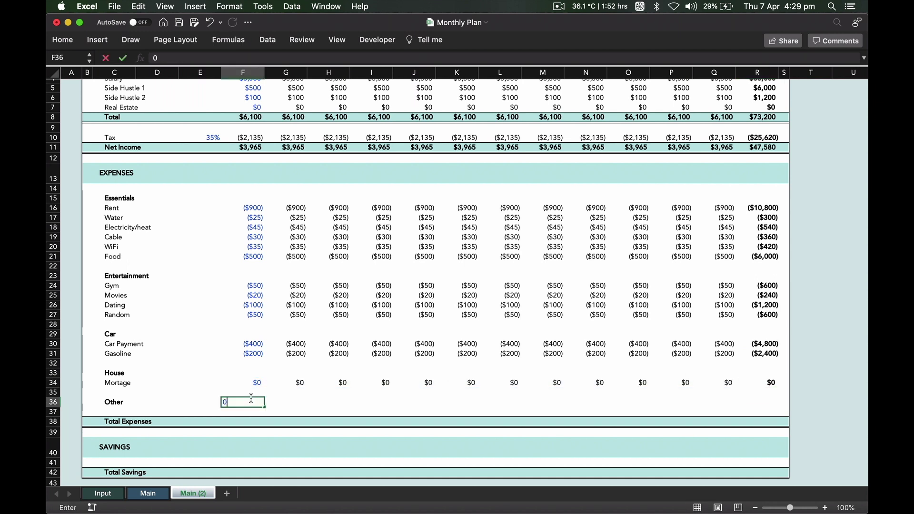
pyautogui.press('Tab')
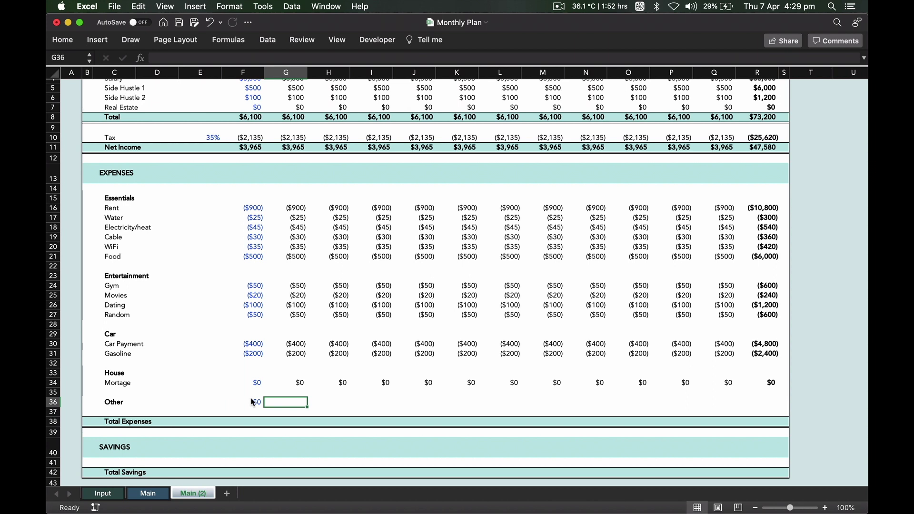
# - Copy Mortage's February formula from G34 to Other in G36 and fill it across to Q36
pyautogui.click(300, 382)
pyautogui.press('super+c')
pyautogui.click(300, 402)
pyautogui.press('super+v')
pyautogui.moveTo(307, 406); pyautogui.dragTo(737, 408)
# - Copy Mortage's sum formula from R34 to Other's total in R36
pyautogui.click(767, 381)
pyautogui.press('super+c')
pyautogui.click(766, 403)
pyautogui.press('super+v')
# - Sum January's expenses F16:F36 in the Total Expenses row at F38
pyautogui.scroll(-2, 767, 405)
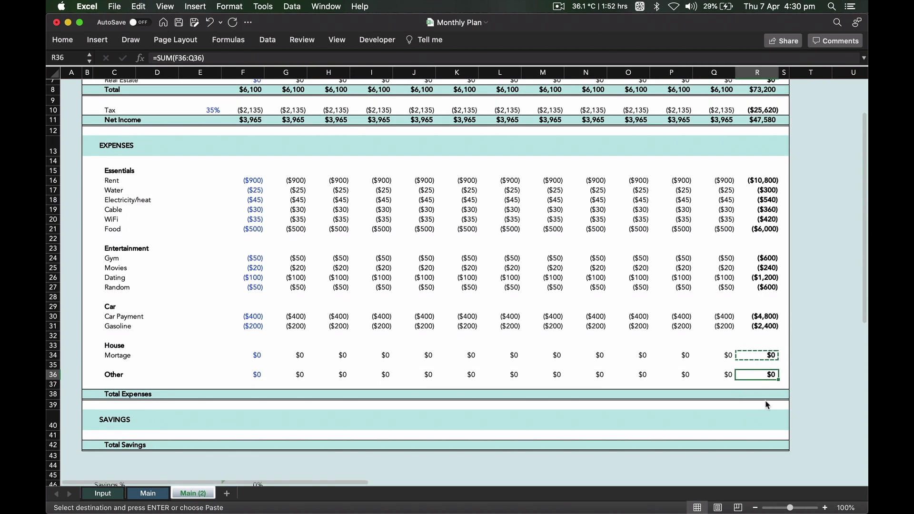
pyautogui.click(256, 393)
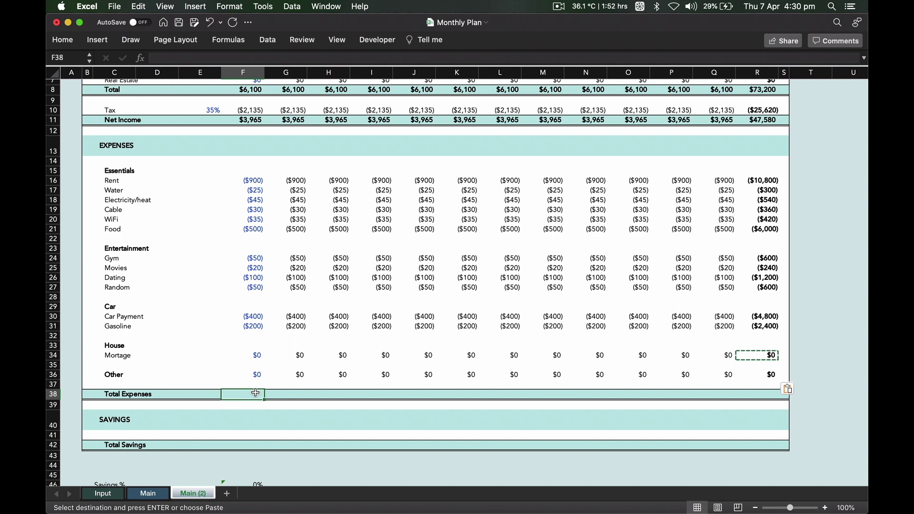
pyautogui.write('=SUM(')
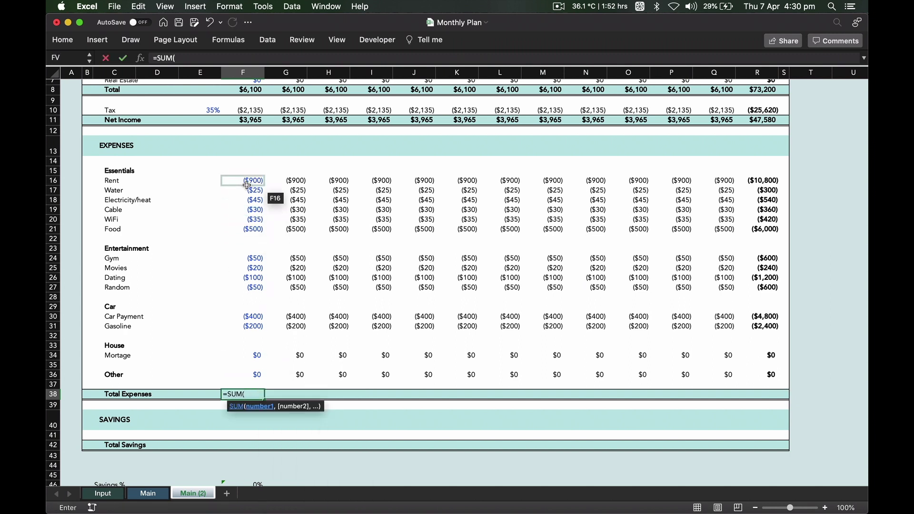
pyautogui.moveTo(247, 181); pyautogui.dragTo(258, 375)
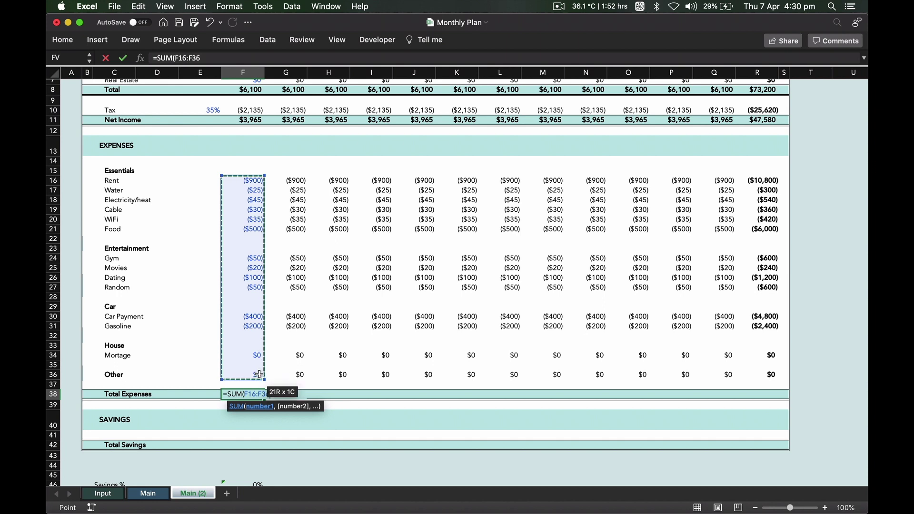
pyautogui.press('Return')
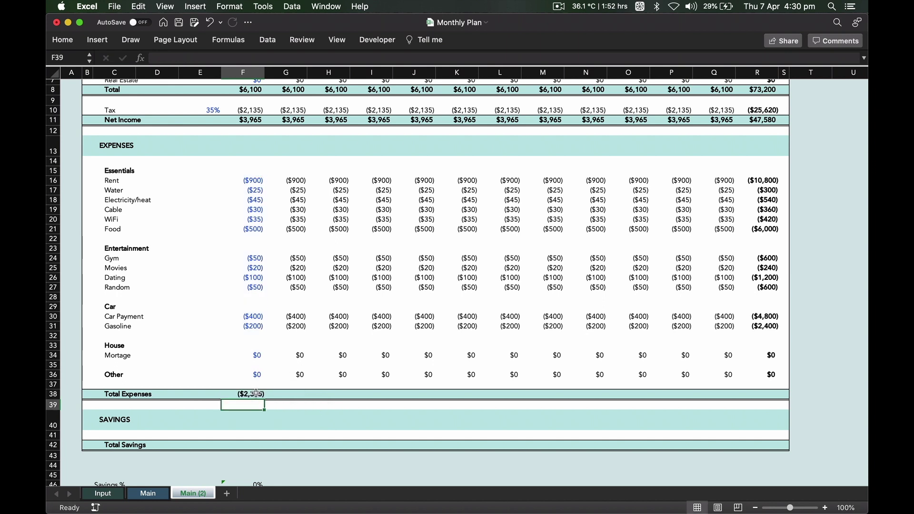
# - Fill January's Total Expenses formula from F38 across the months to December in Q38
pyautogui.click(256, 393)
pyautogui.scroll(1, 245, 138)
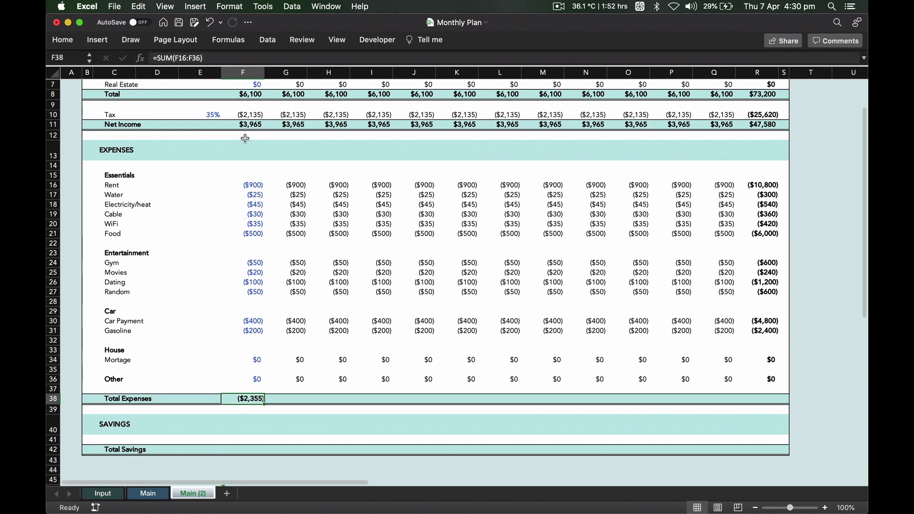
pyautogui.scroll(3, 245, 138)
pyautogui.click(246, 88)
pyautogui.scroll(-1, 245, 286)
pyautogui.click(247, 445)
pyautogui.moveTo(265, 450); pyautogui.dragTo(746, 459)
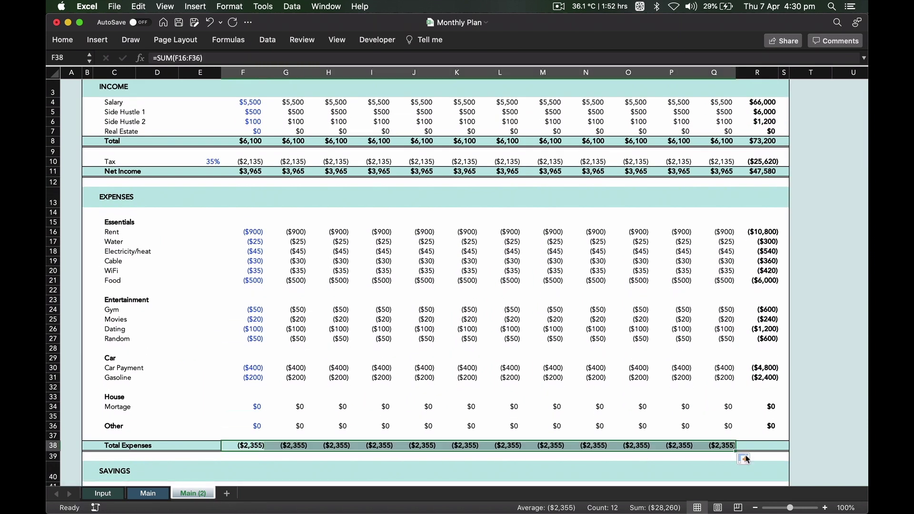
# - Extend December's Total Expenses formula from Q38 into the TOTAL column at R38
pyautogui.click(765, 446)
pyautogui.click(731, 445)
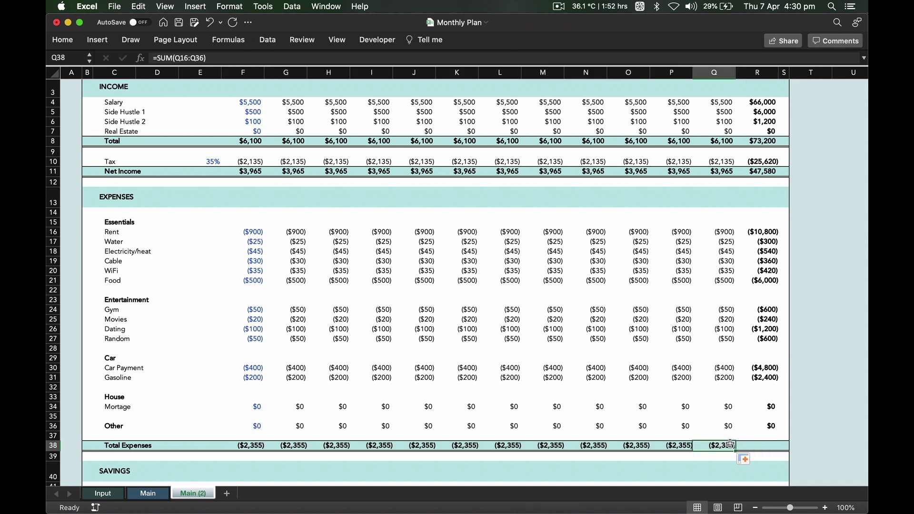
pyautogui.moveTo(736, 450); pyautogui.dragTo(770, 449)
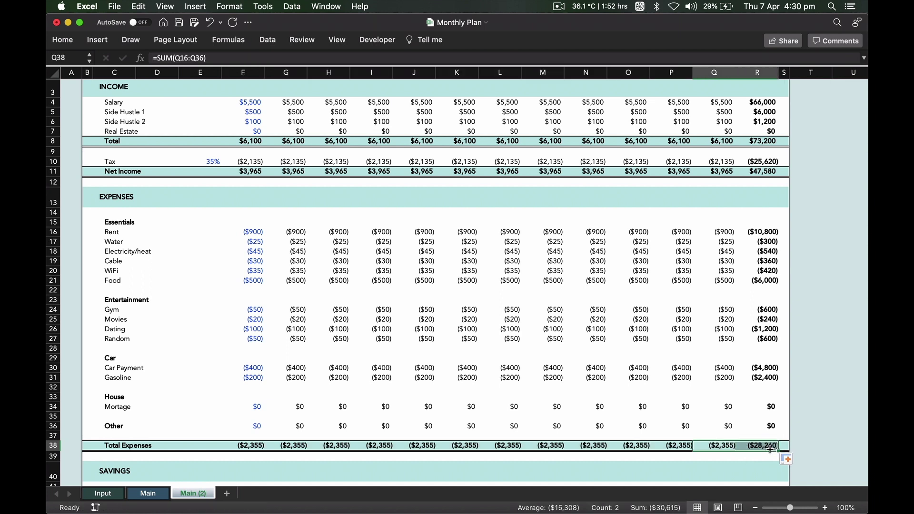
pyautogui.click(765, 444)
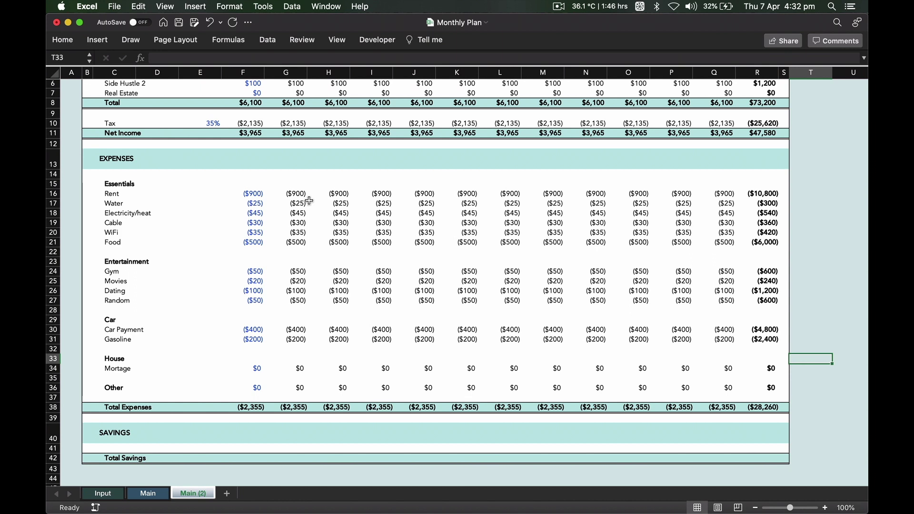
# - Calculate January's Total Savings in F42 as net income plus total expenses with =F11+F38
pyautogui.click(249, 463)
pyautogui.write('=')
pyautogui.click(251, 131)
pyautogui.write('+')
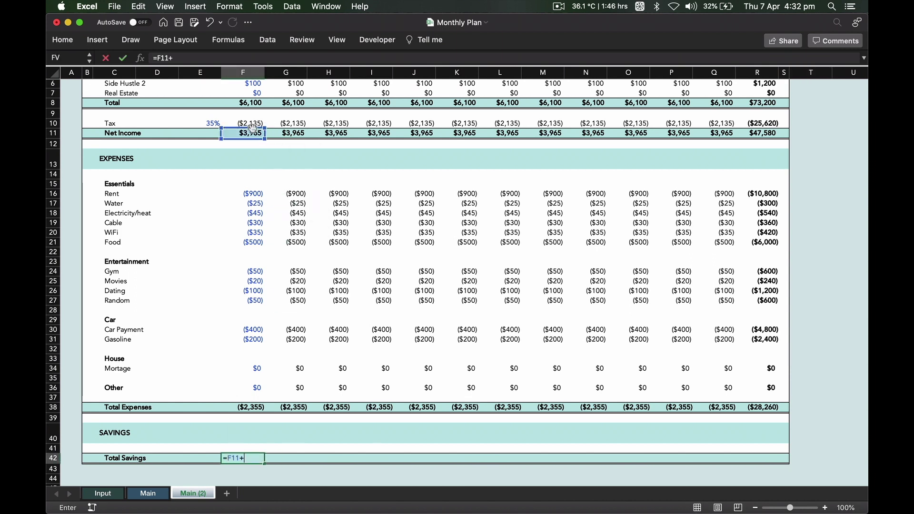
pyautogui.click(253, 408)
pyautogui.press('Return')
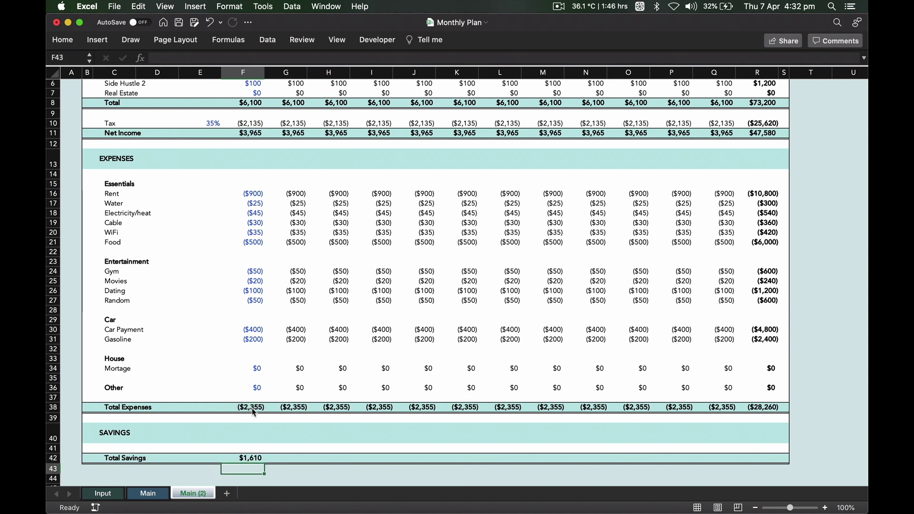
# - Fill the Total Savings formula from F42 across all months and the TOTAL column to R42
pyautogui.click(261, 459)
pyautogui.moveTo(264, 462); pyautogui.dragTo(767, 469)
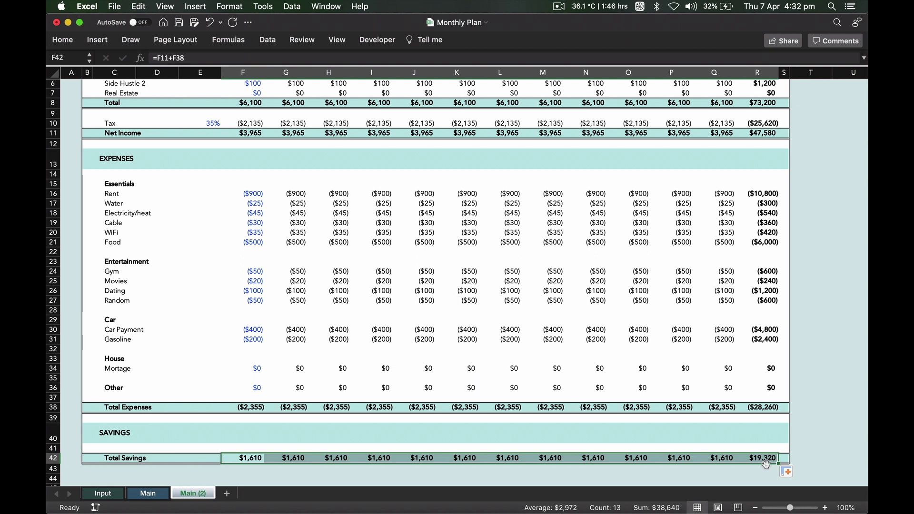
pyautogui.click(764, 458)
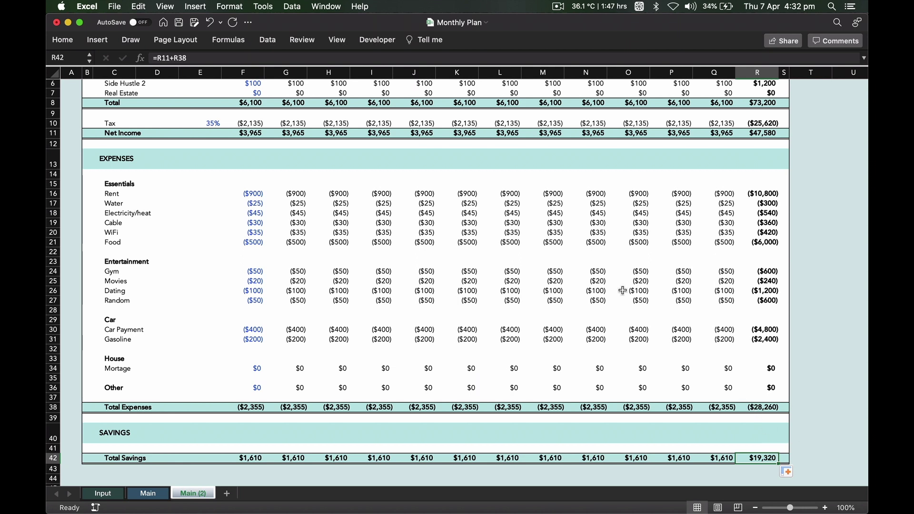
# - Review January's income inputs and the planner's expense and savings sections down to the rows below Total Savings
pyautogui.scroll(1, 622, 288)
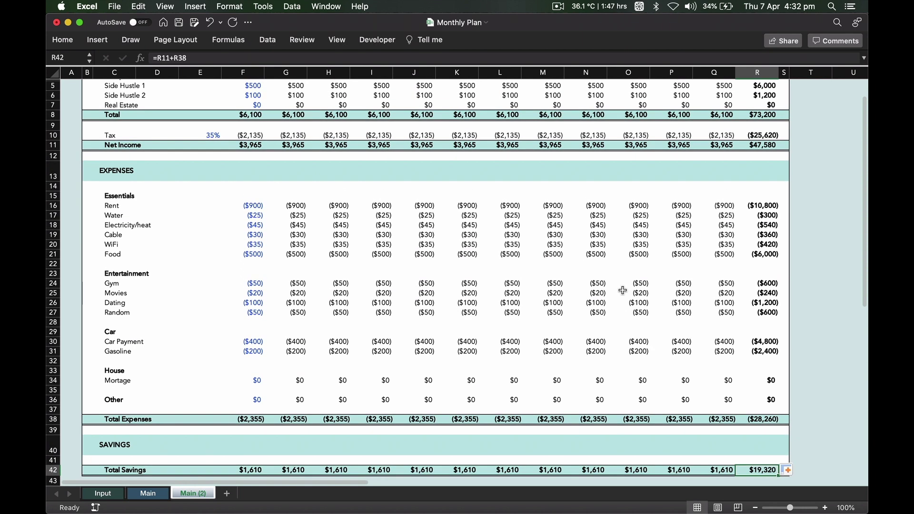
pyautogui.scroll(3, 623, 290)
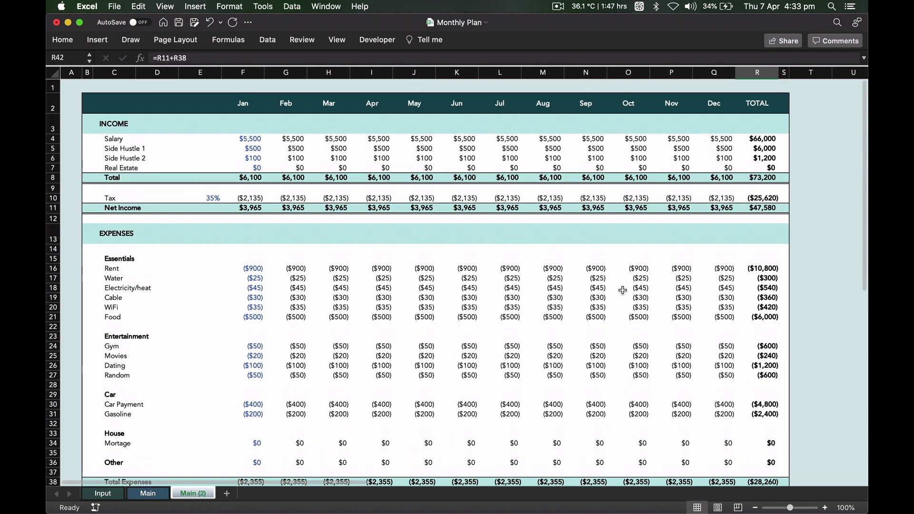
pyautogui.click(251, 136)
pyautogui.moveTo(250, 136); pyautogui.dragTo(252, 167)
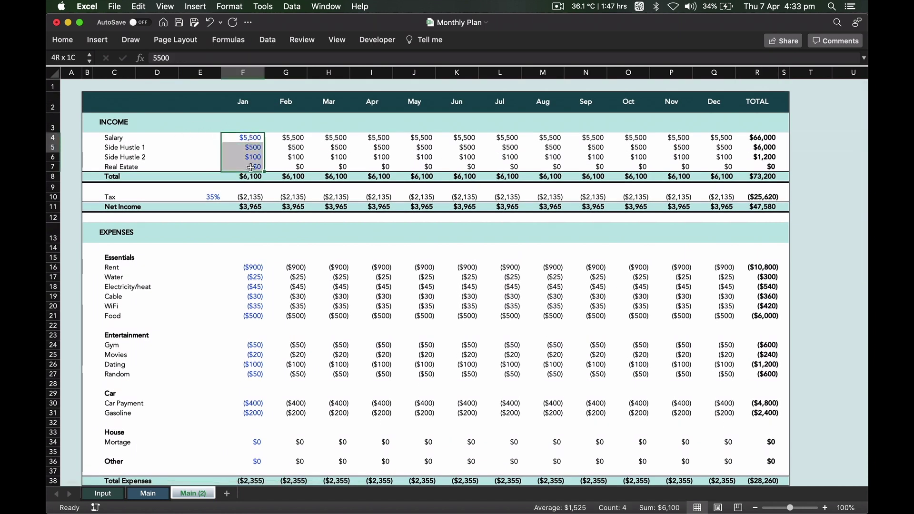
pyautogui.scroll(-3, 247, 184)
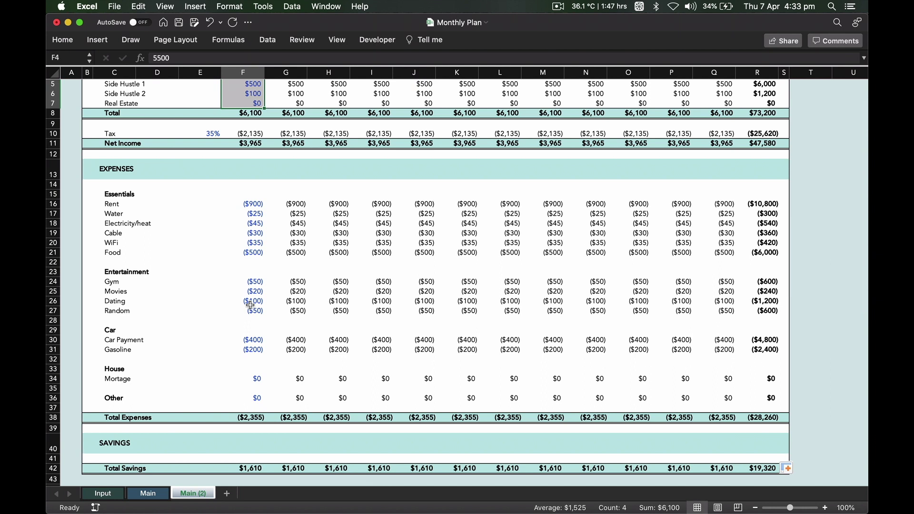
pyautogui.scroll(5, 251, 305)
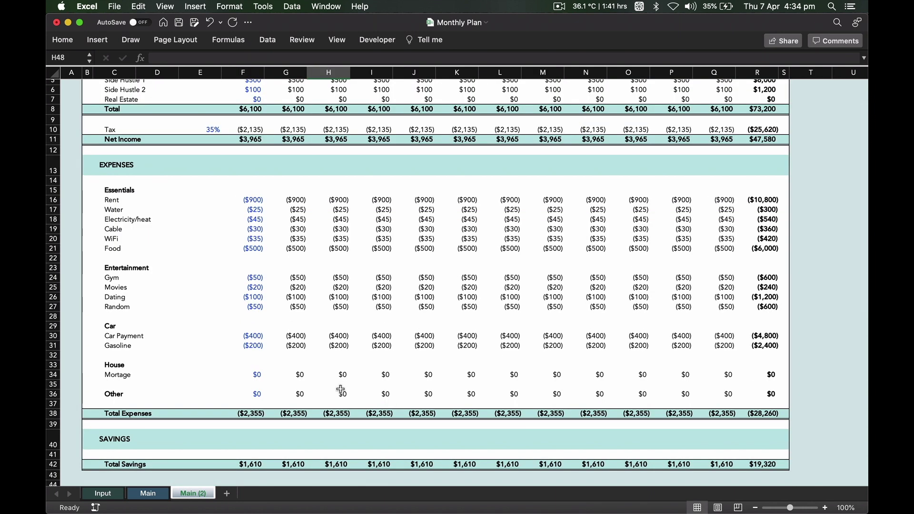
pyautogui.scroll(-5, 341, 389)
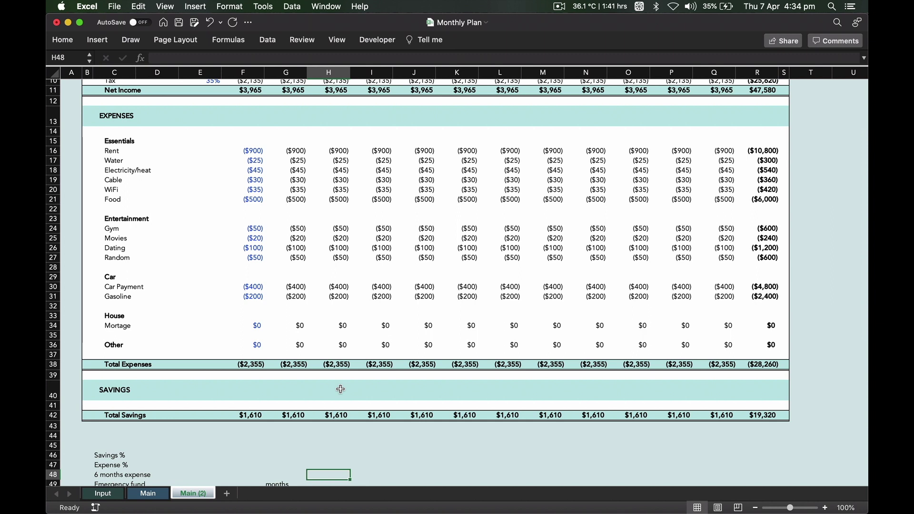
# - Review the annual gross income, Total Savings and Net Income figures and their formulas in the TOTAL column
pyautogui.scroll(10, 341, 390)
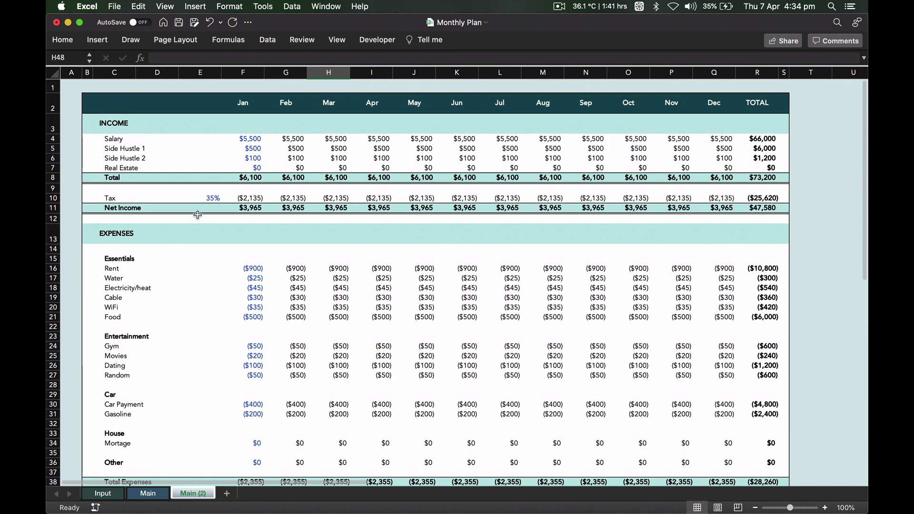
pyautogui.click(765, 176)
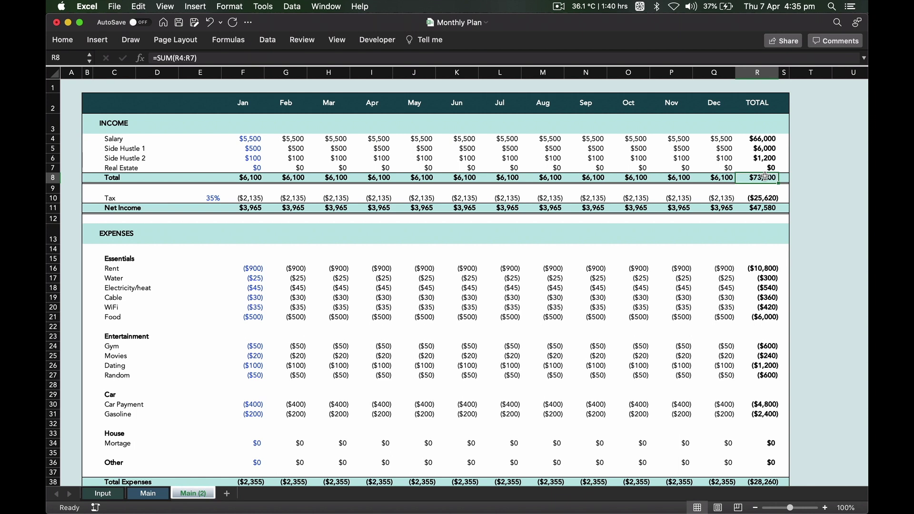
pyautogui.scroll(-4, 759, 242)
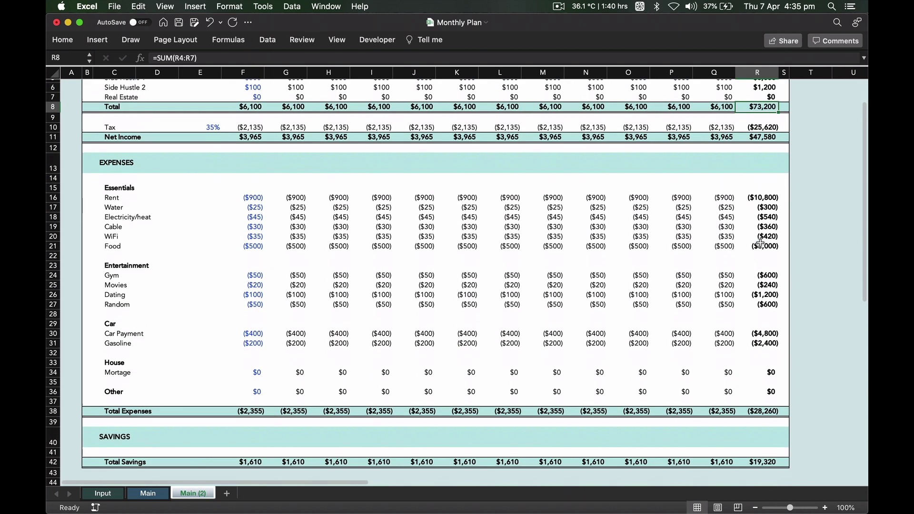
pyautogui.click(772, 455)
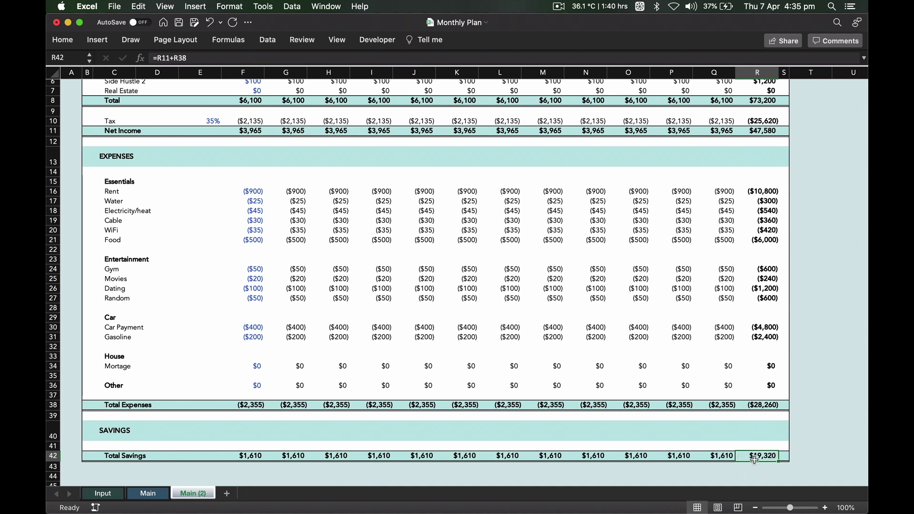
pyautogui.scroll(3, 769, 459)
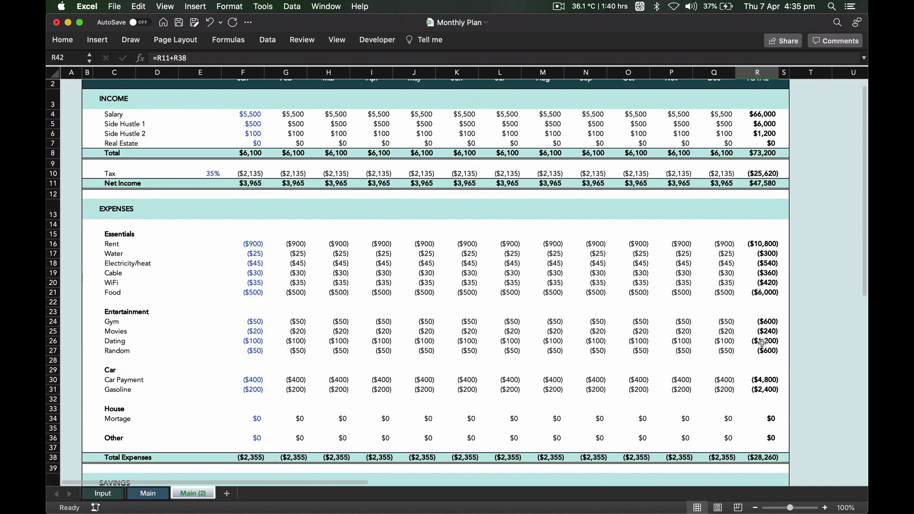
pyautogui.click(767, 185)
pyautogui.scroll(-1, 730, 283)
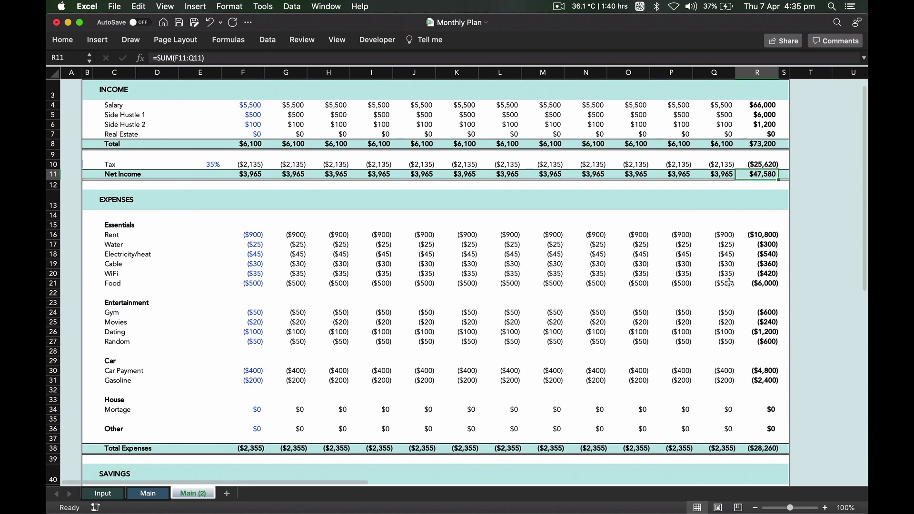
# - Calculate the Savings % in F46 as annual Total Savings divided by annual Net Income with =R42/R11
pyautogui.scroll(-10, 729, 283)
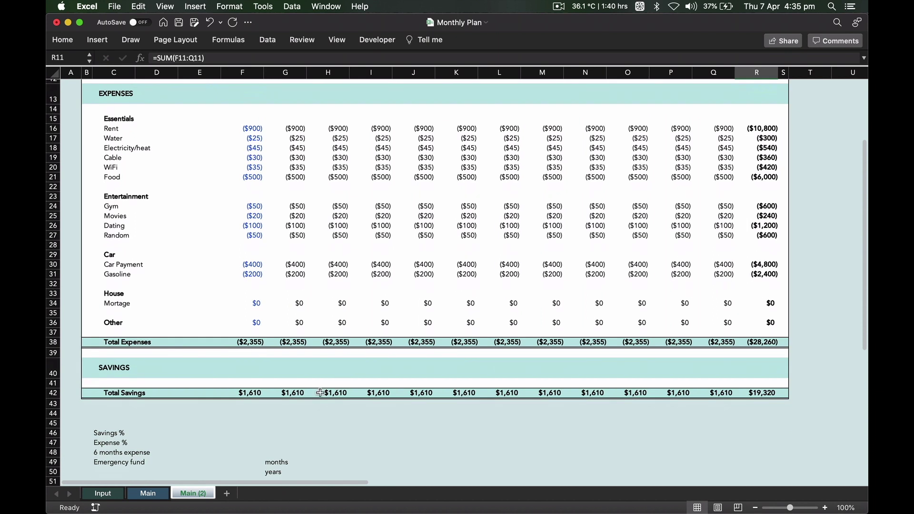
pyautogui.click(246, 432)
pyautogui.write('=')
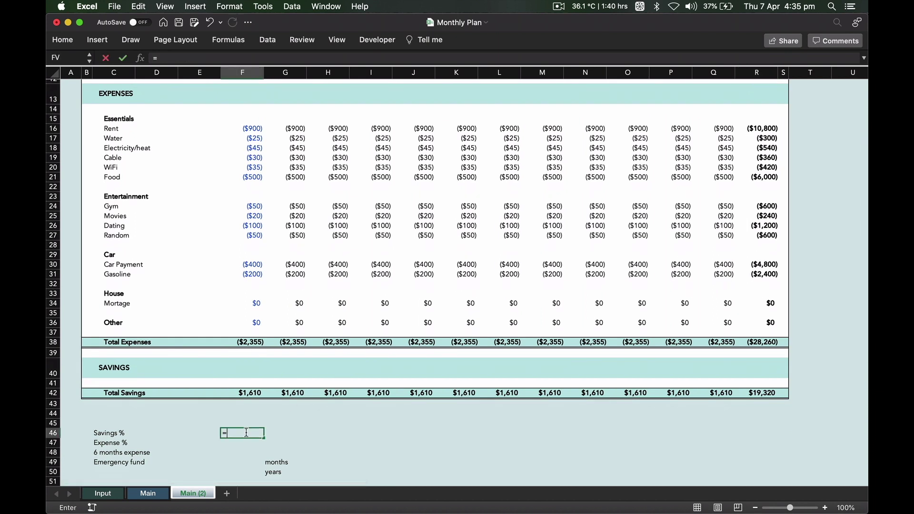
pyautogui.click(751, 393)
pyautogui.write('/')
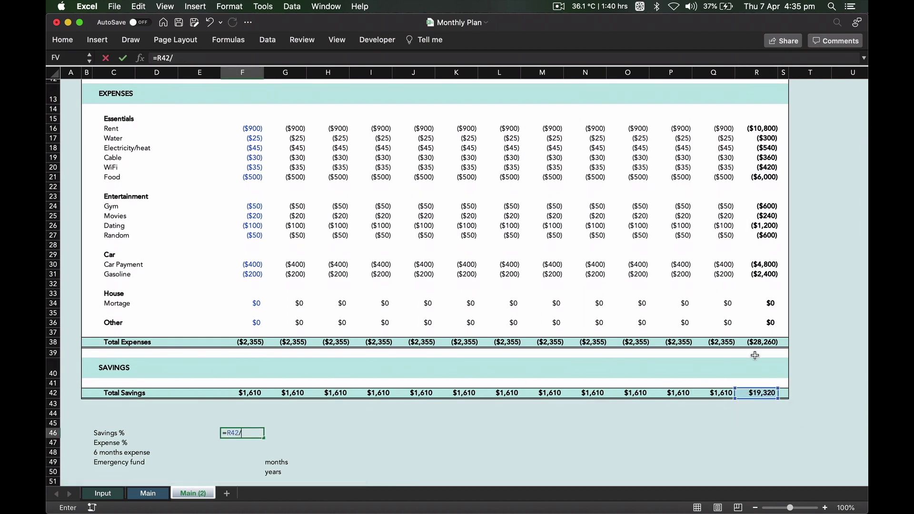
pyautogui.scroll(10, 768, 290)
pyautogui.click(769, 208)
pyautogui.press('Return')
# - Calculate the Expense % in F47 as annual Total Expenses R38 divided by annual Net Income R11, with the sign reversed
pyautogui.scroll(-1, 607, 309)
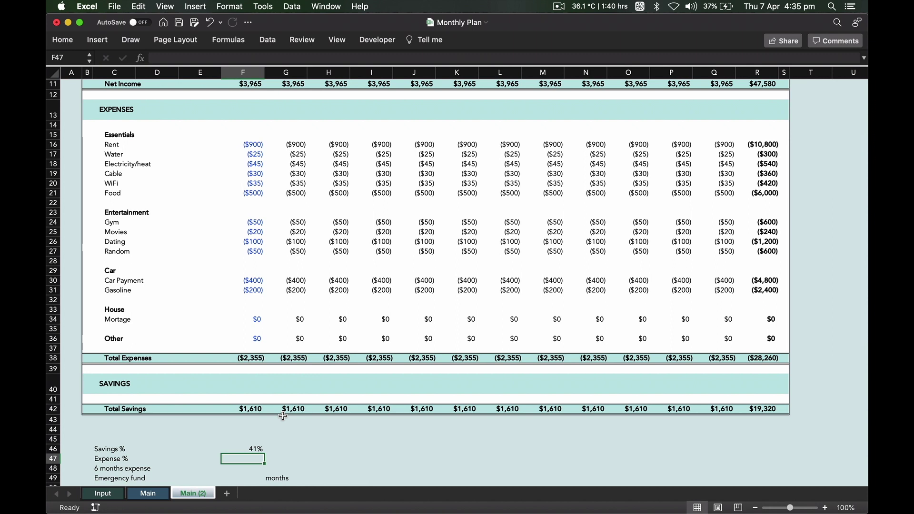
pyautogui.write('=')
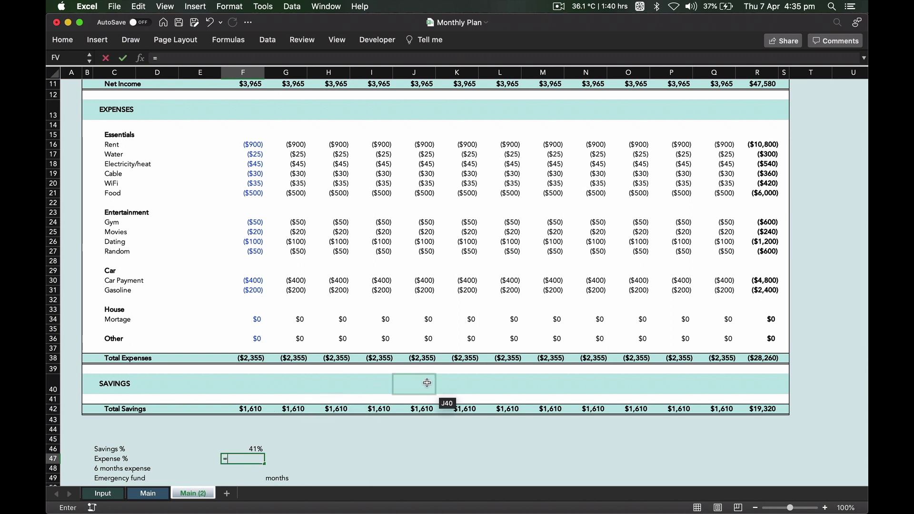
pyautogui.click(750, 359)
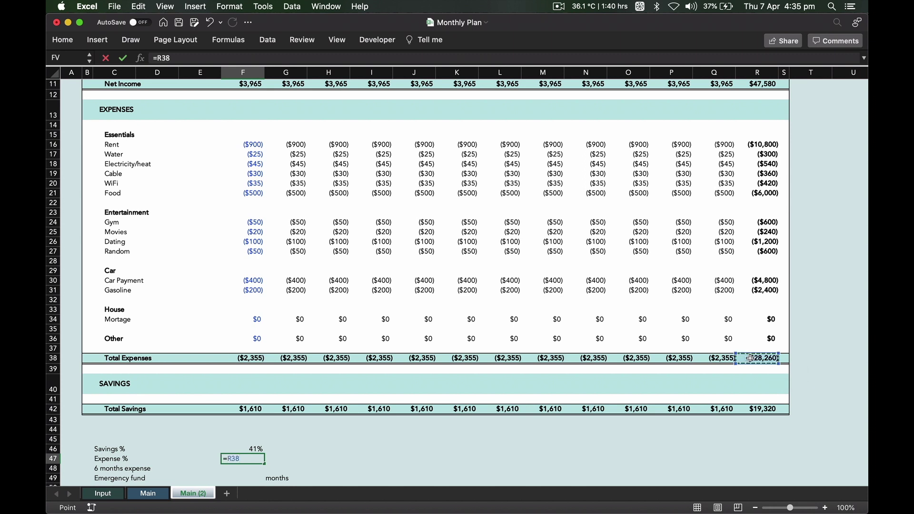
pyautogui.write('/')
pyautogui.scroll(5, 743, 303)
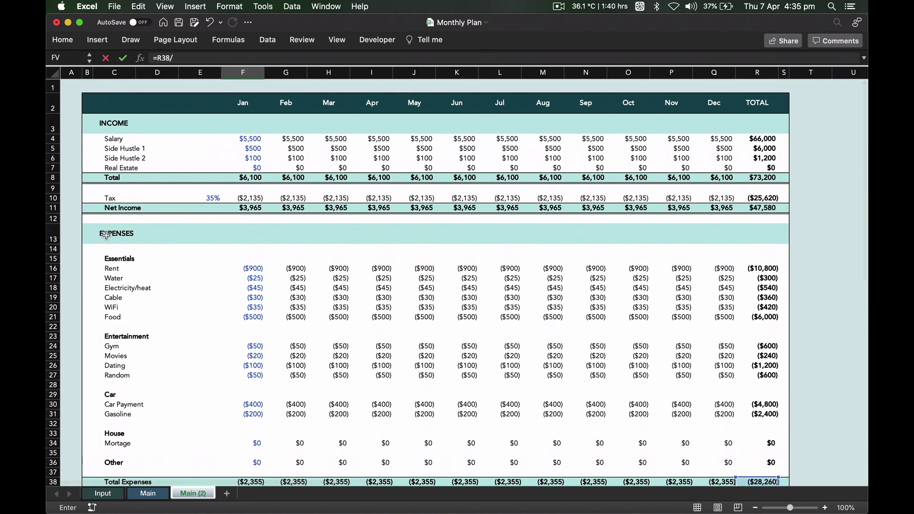
pyautogui.click(766, 206)
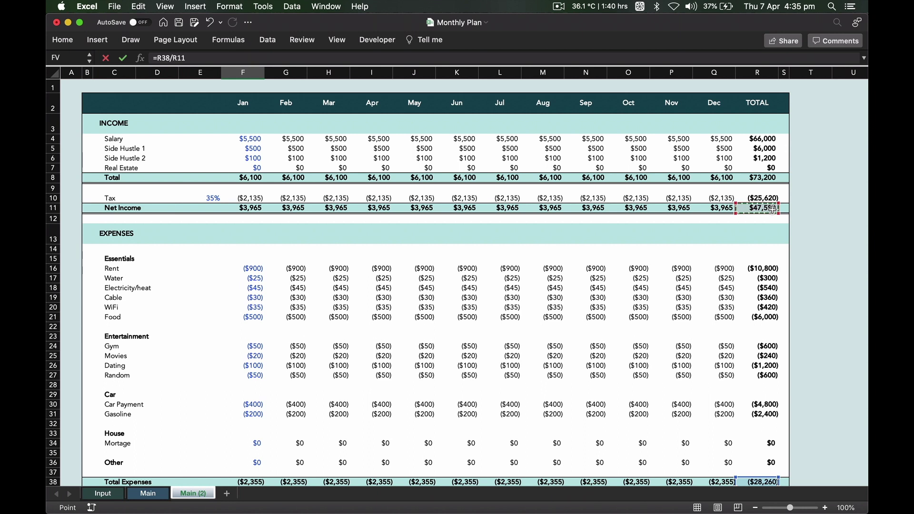
pyautogui.click(164, 54)
pyautogui.scroll(-5, 268, 221)
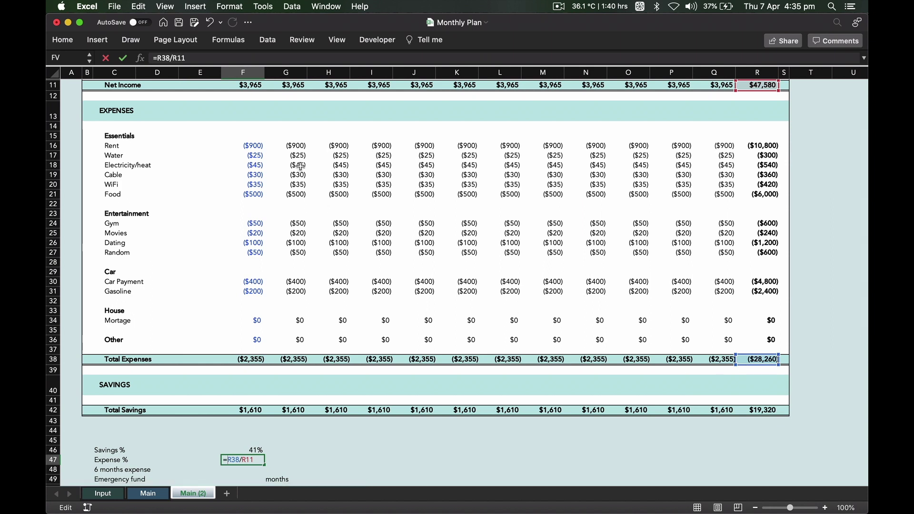
pyautogui.press('Return')
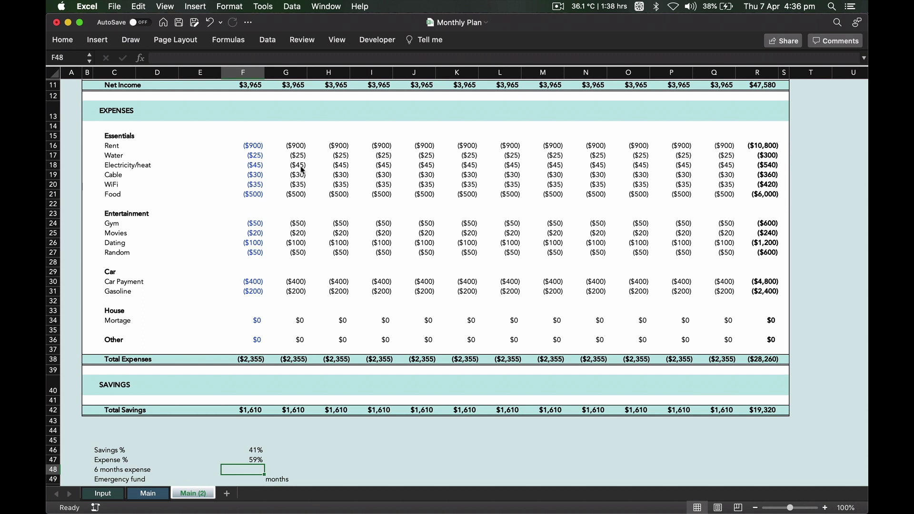
# - Calculate the 6 months expense in F48 as a positive amount from January's Total Expenses with =-F38*6
pyautogui.write('=')
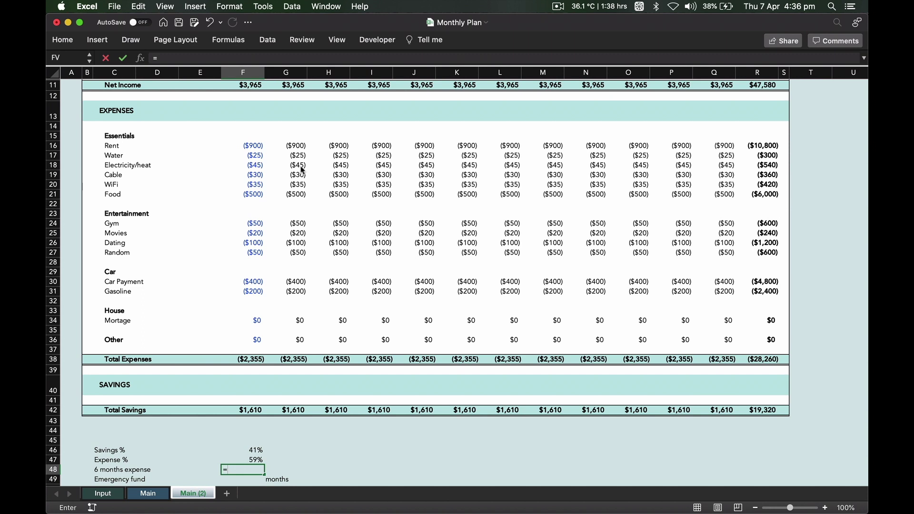
pyautogui.click(260, 361)
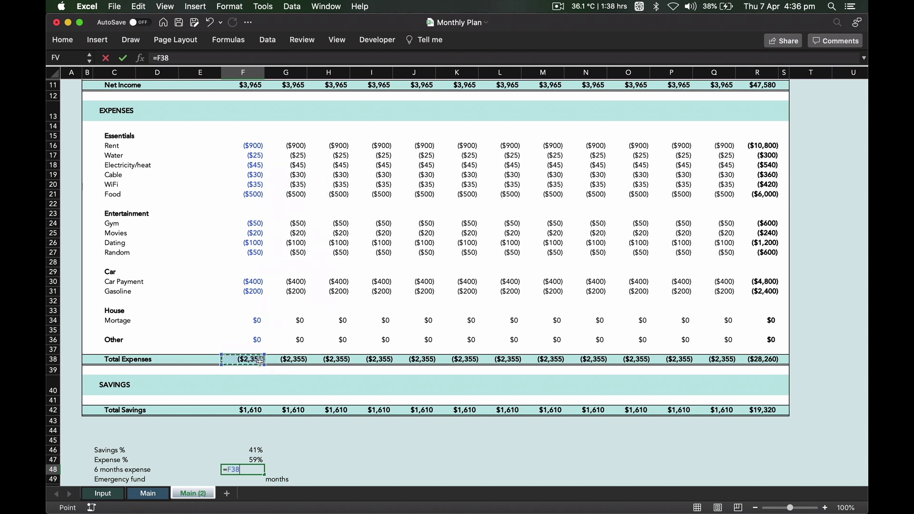
pyautogui.write('*6')
pyautogui.press('Return')
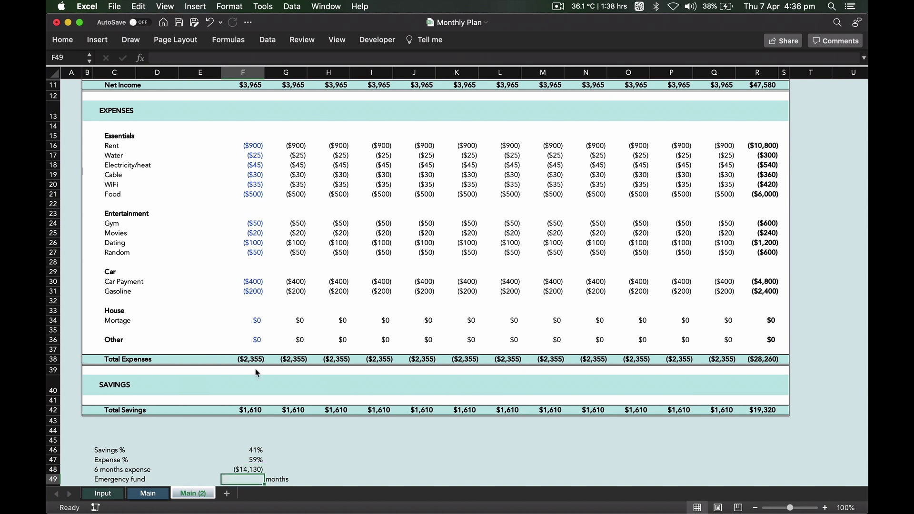
pyautogui.click(245, 469)
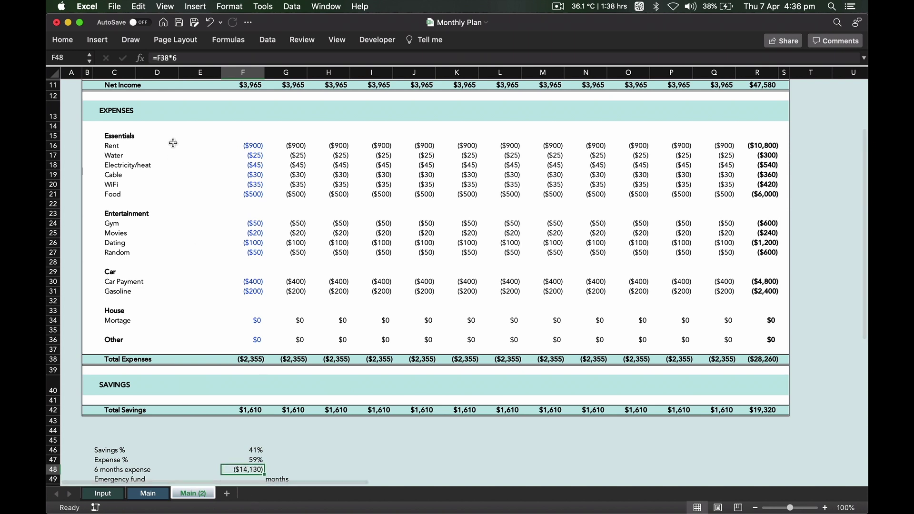
pyautogui.click(174, 58)
pyautogui.write('-')
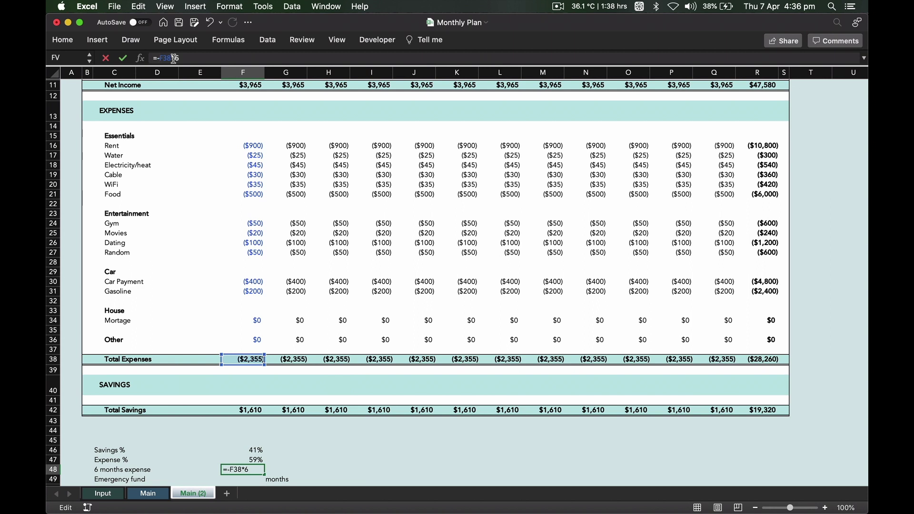
pyautogui.press('Return')
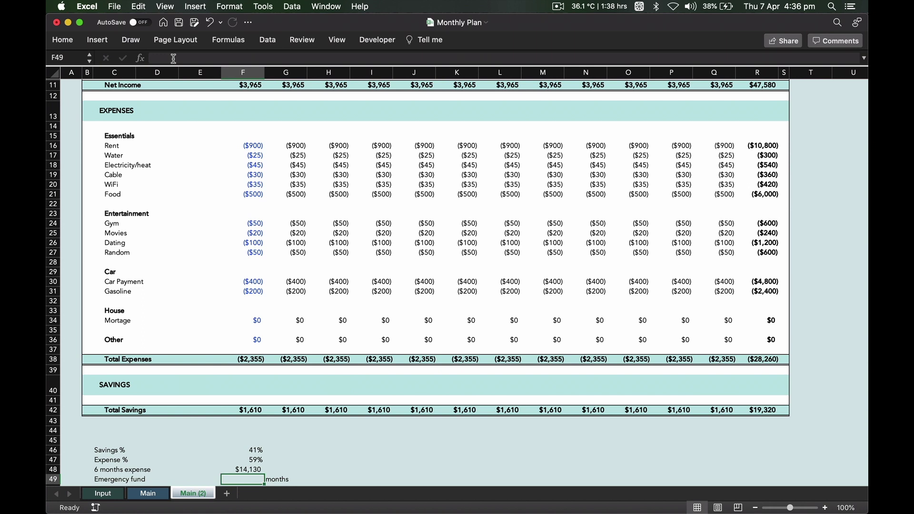
# - Calculate the emergency fund months in F49 as the 6 months expense divided by January's Total Savings with =F48/F42
pyautogui.write('=')
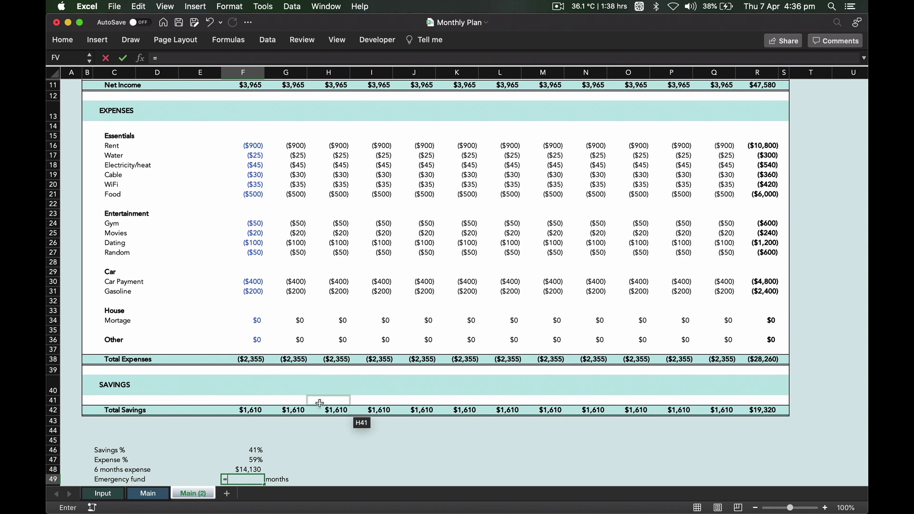
pyautogui.click(252, 470)
pyautogui.scroll(-1, 300, 463)
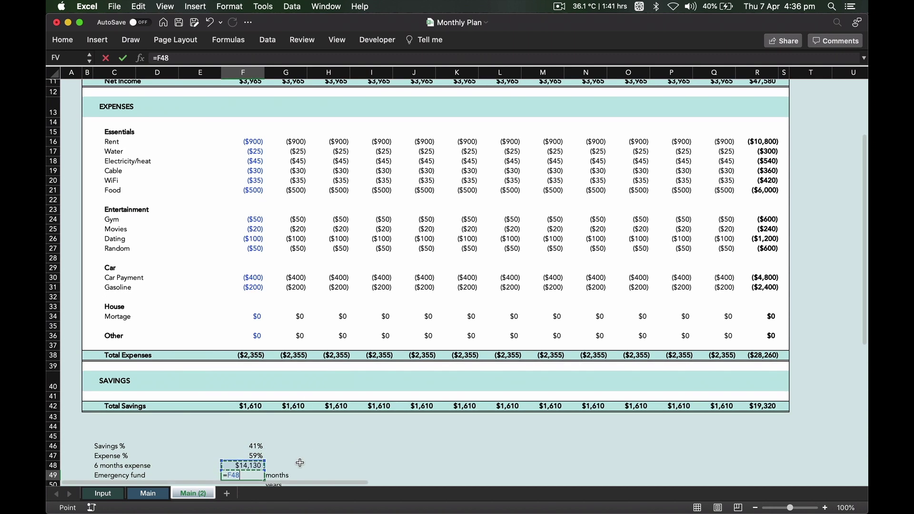
pyautogui.write('/')
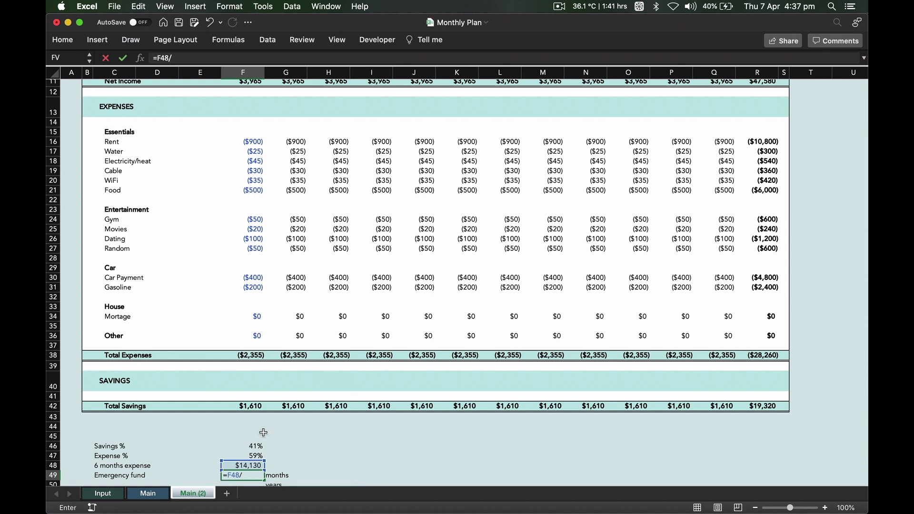
pyautogui.click(244, 405)
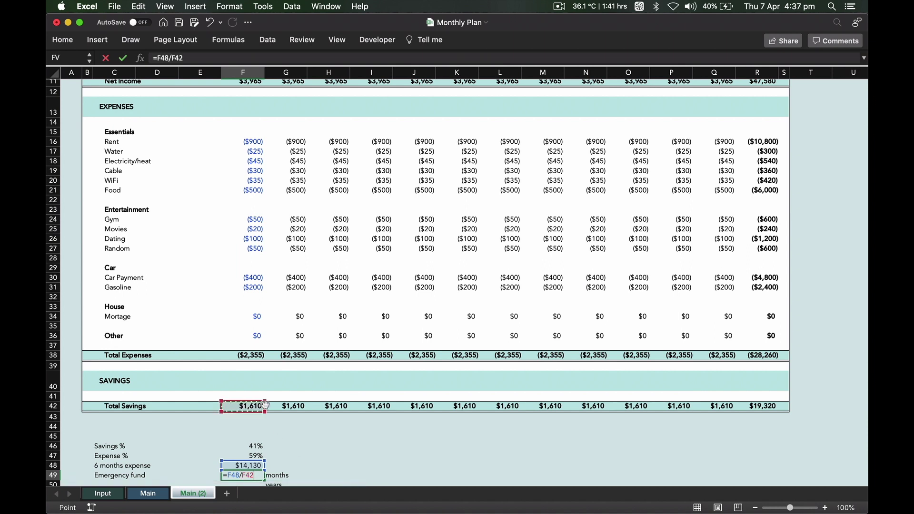
pyautogui.press('Return')
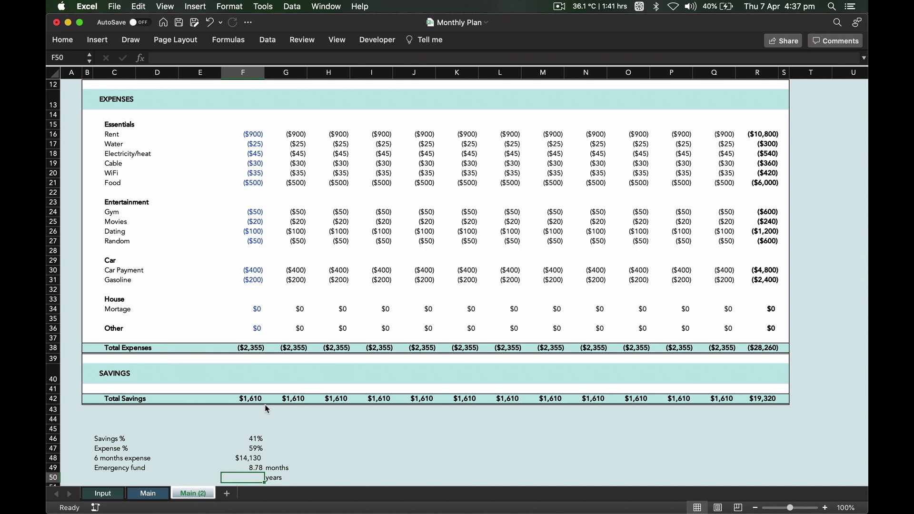
# - Convert the emergency fund duration to years in F50 with =F49/12
pyautogui.write('=')
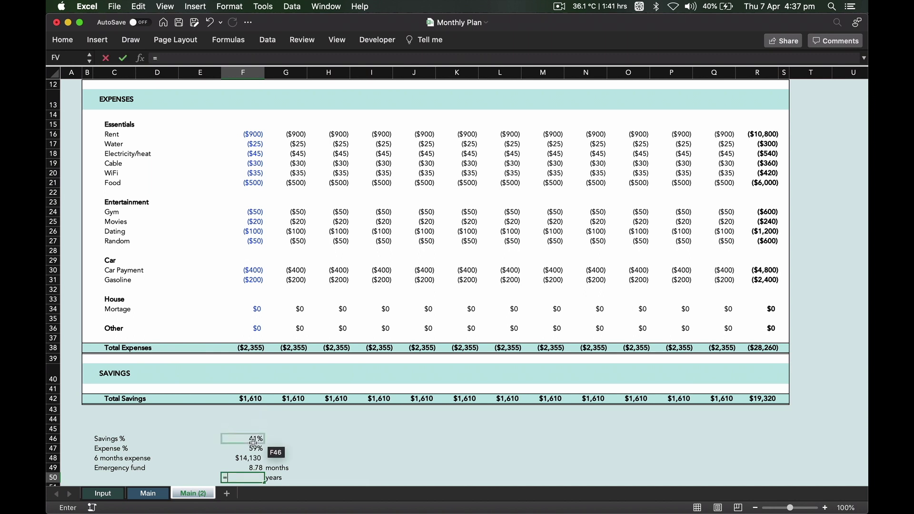
pyautogui.click(257, 466)
pyautogui.write('/12')
pyautogui.press('Return')
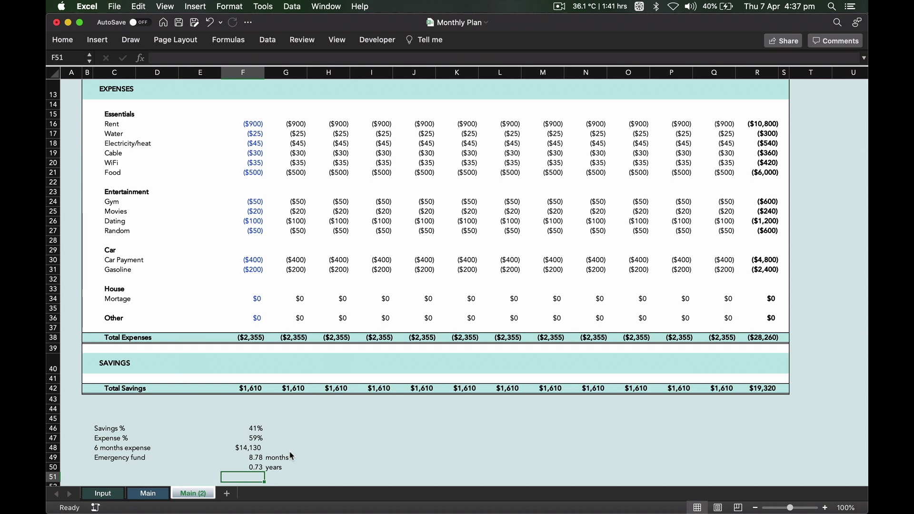
# - Review the finished planner from the quote in row 55 up to the income section, and January's Total Savings formula
pyautogui.scroll(-6, 292, 456)
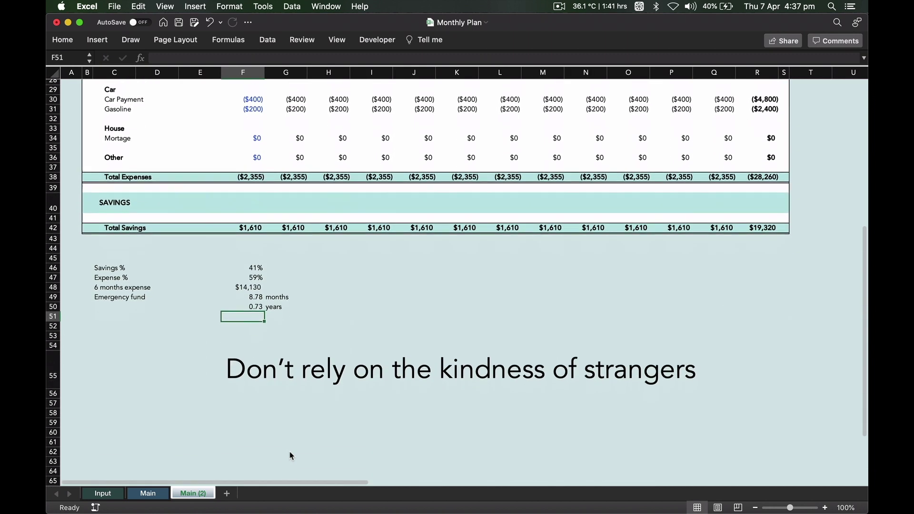
pyautogui.click(242, 354)
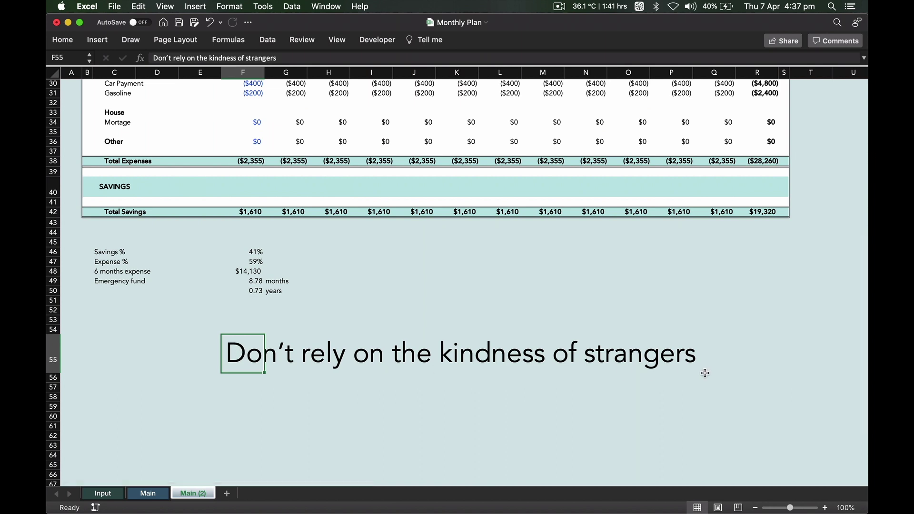
pyautogui.click(620, 310)
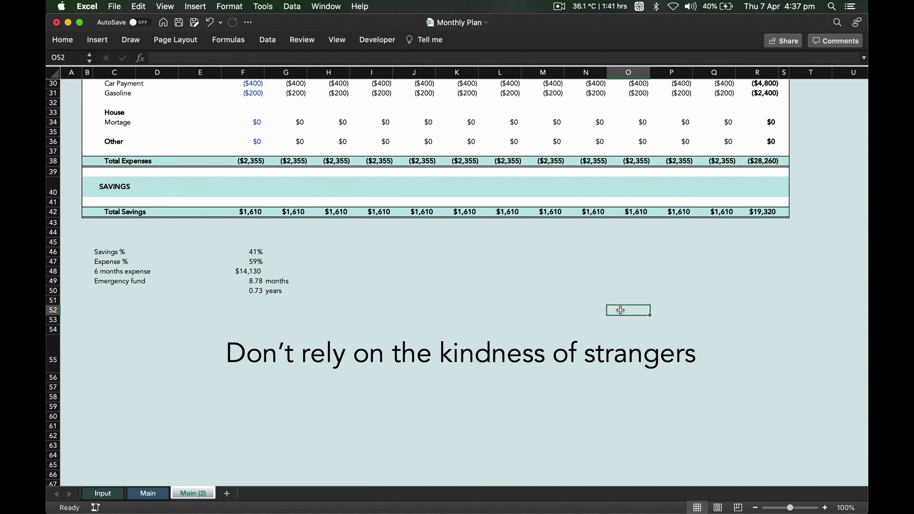
pyautogui.scroll(10, 241, 240)
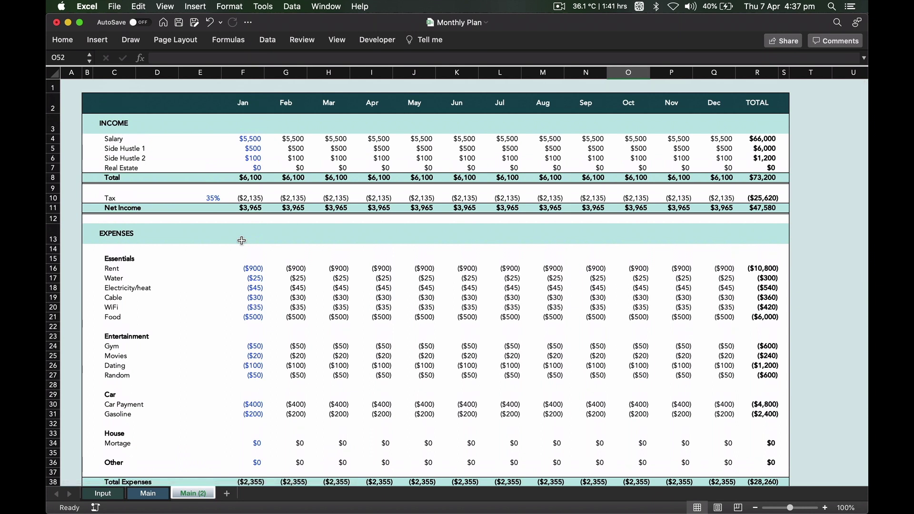
pyautogui.scroll(-5, 242, 241)
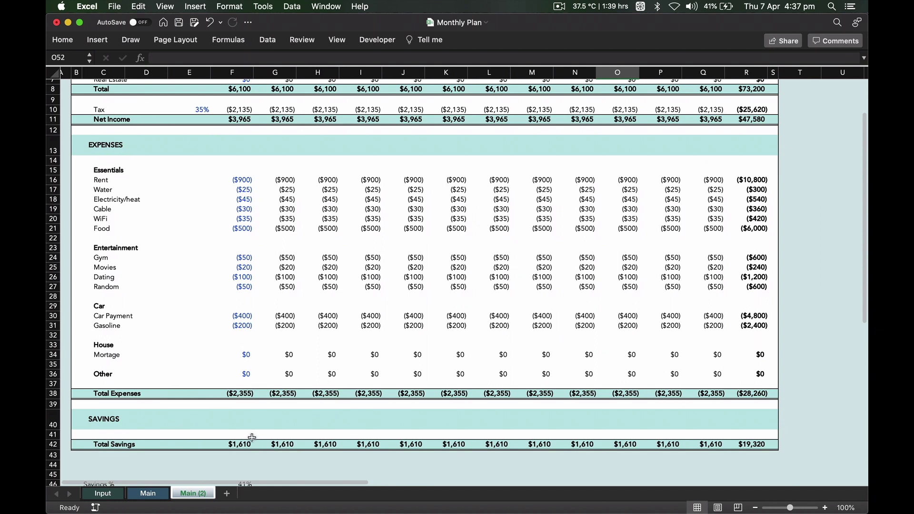
pyautogui.click(251, 437)
pyautogui.click(251, 444)
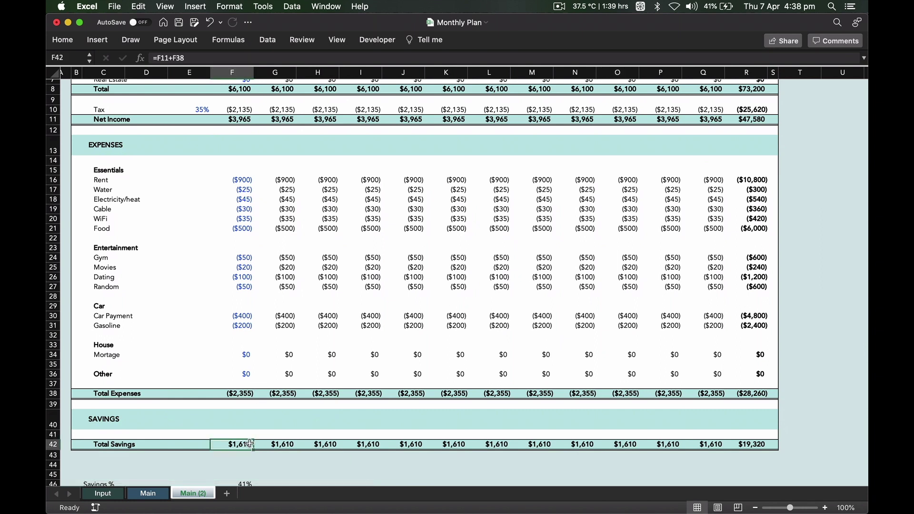
# - Review the planner from Total Savings up to the month headers, and the Income and Expenses pie charts beside the table
pyautogui.scroll(3, 251, 443)
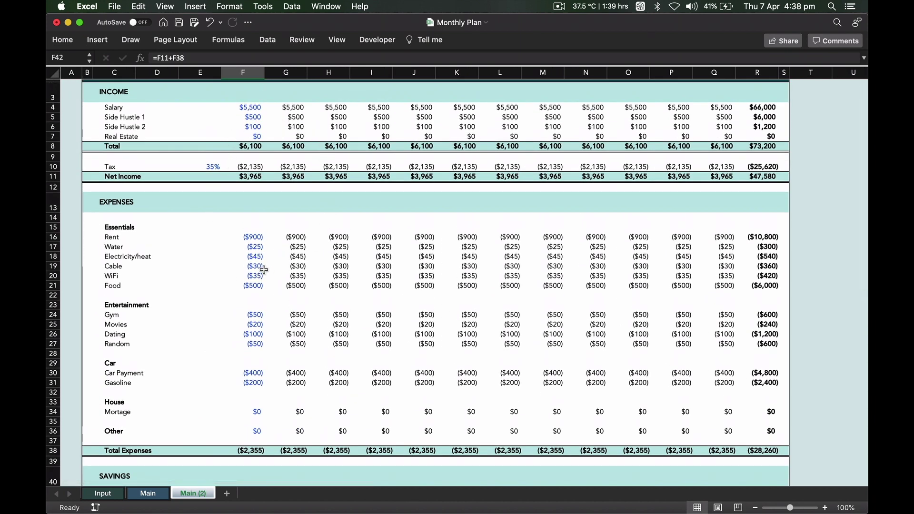
pyautogui.scroll(2, 265, 268)
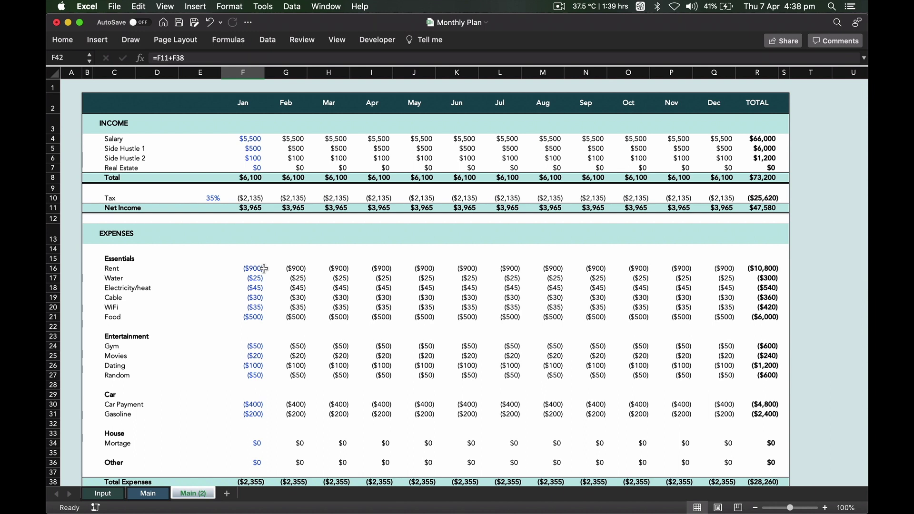
pyautogui.scroll(-1, 264, 268)
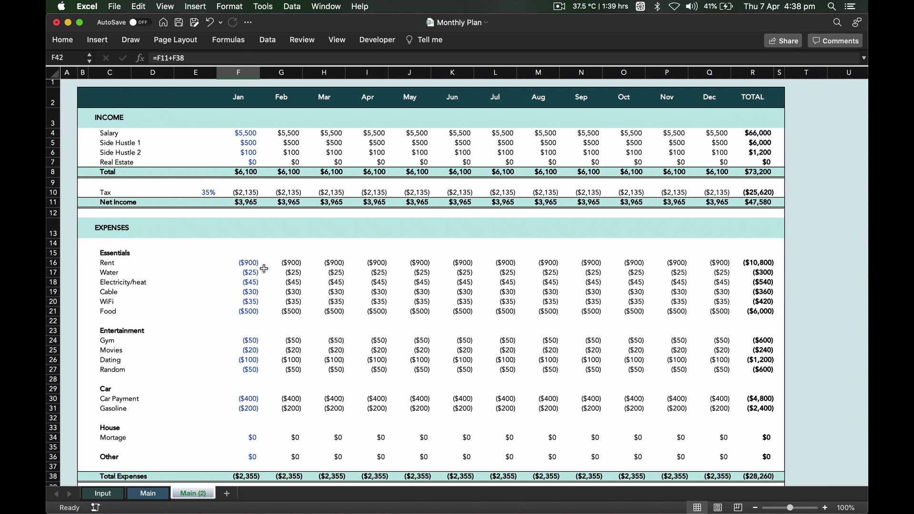
pyautogui.hscroll(15, 264, 268)
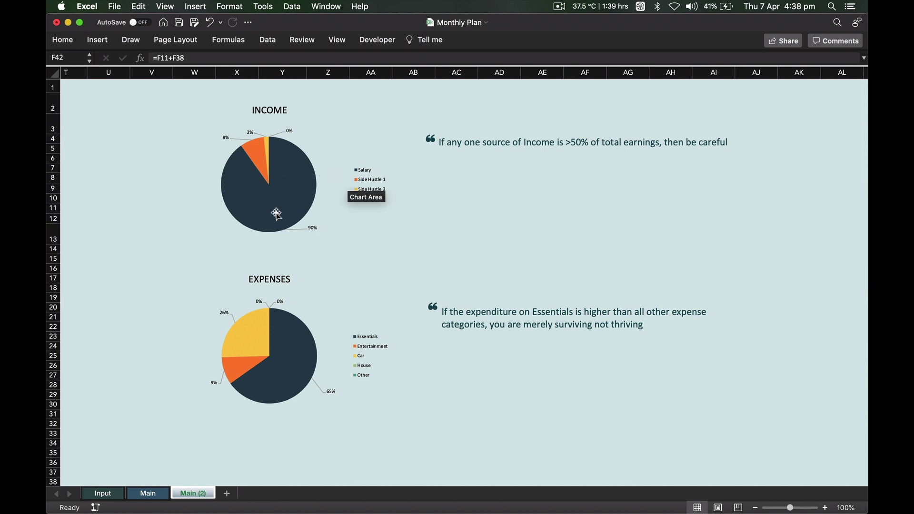
pyautogui.hscroll(-2, 276, 214)
pyautogui.hscroll(-1, 277, 214)
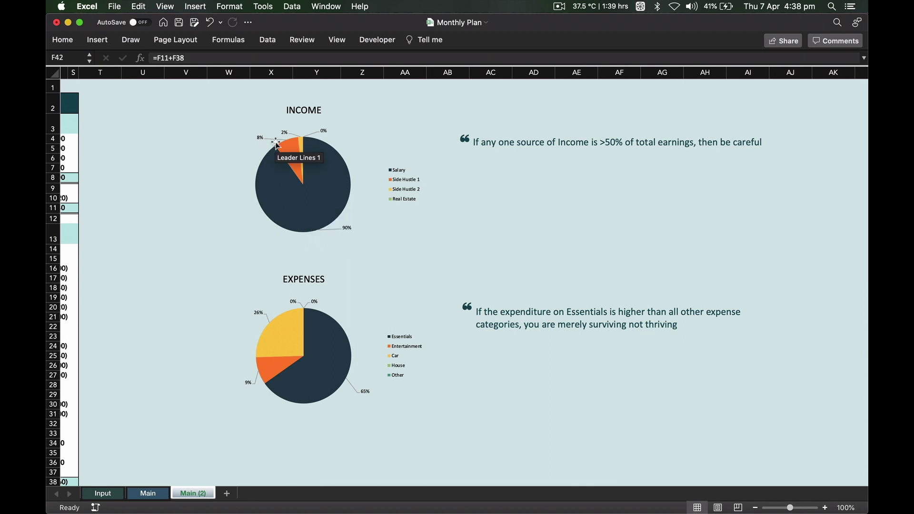
pyautogui.hscroll(-10, 278, 145)
pyautogui.hscroll(-4, 502, 147)
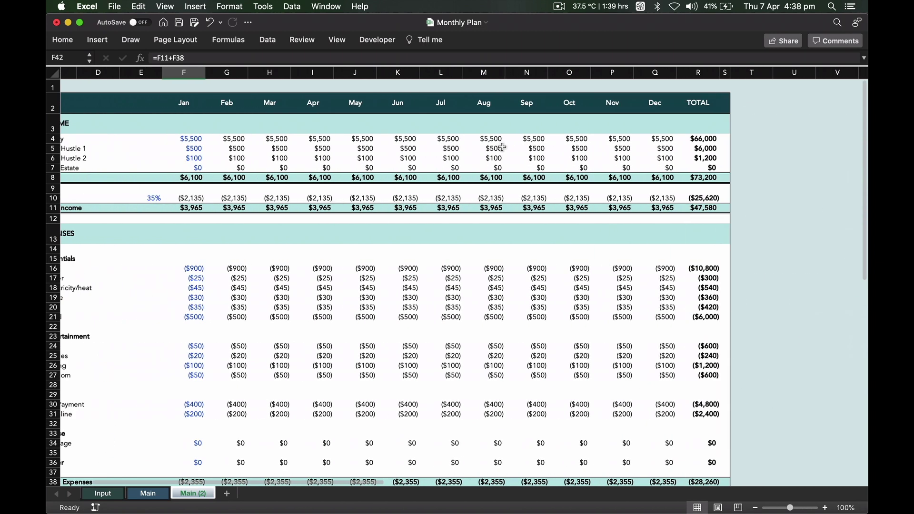
# - Examine the income source labels and the annual total formulas for Salary in R4 and overall income in R8
pyautogui.hscroll(-2, 502, 148)
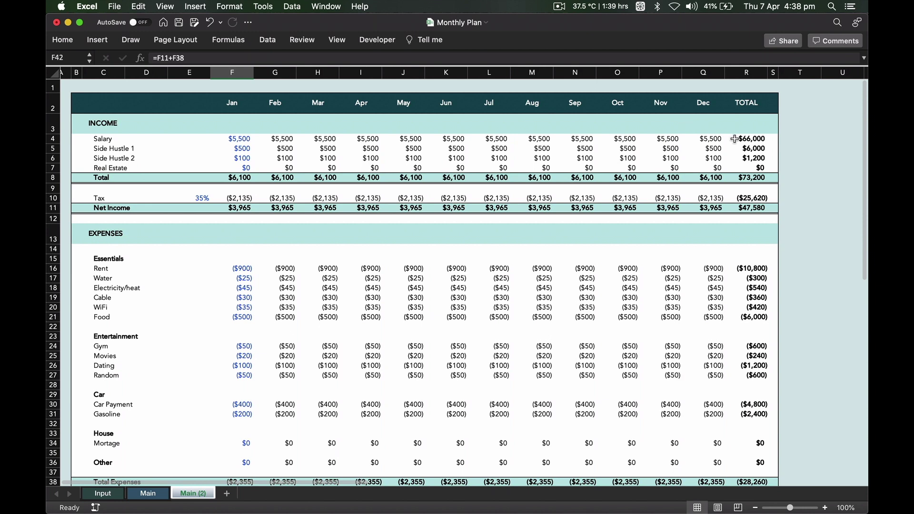
pyautogui.moveTo(119, 138); pyautogui.dragTo(121, 169)
pyautogui.click(750, 140)
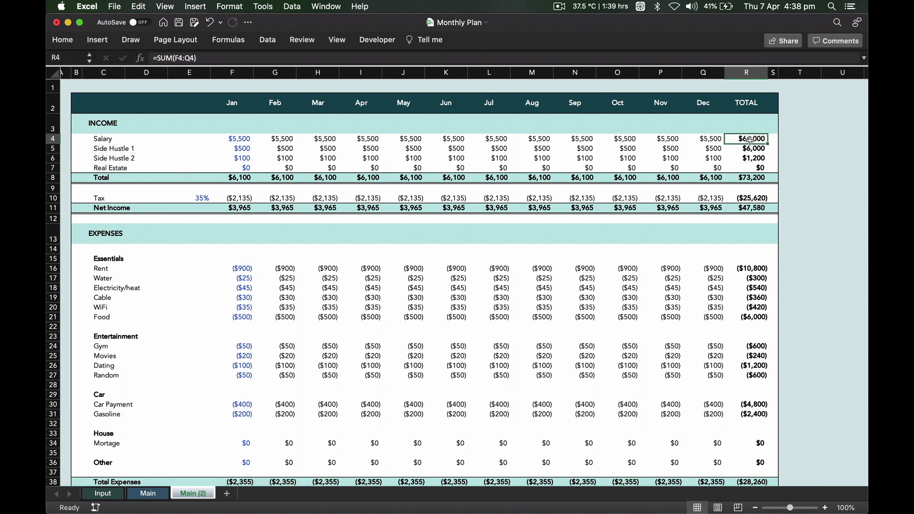
pyautogui.click(755, 178)
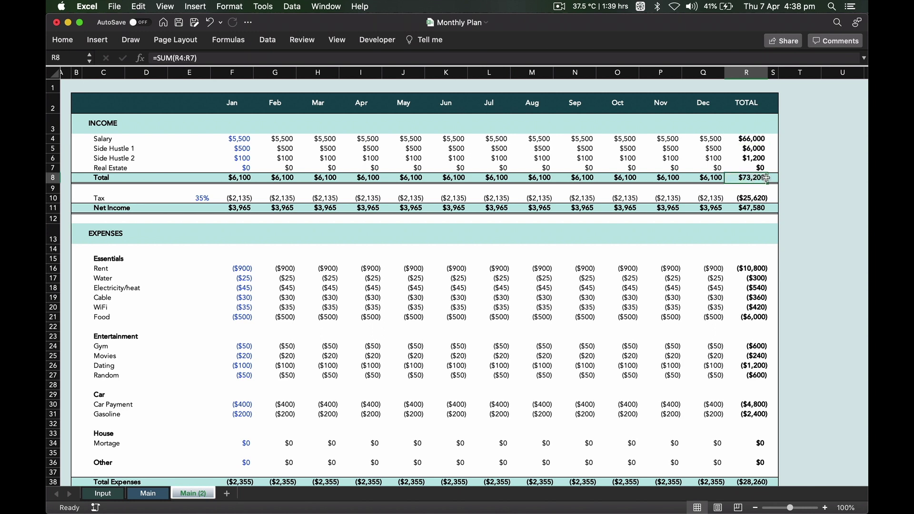
# - Inspect the Income pie chart's data series and the adjacent note about one source exceeding 50% of total earnings
pyautogui.hscroll(15, 767, 178)
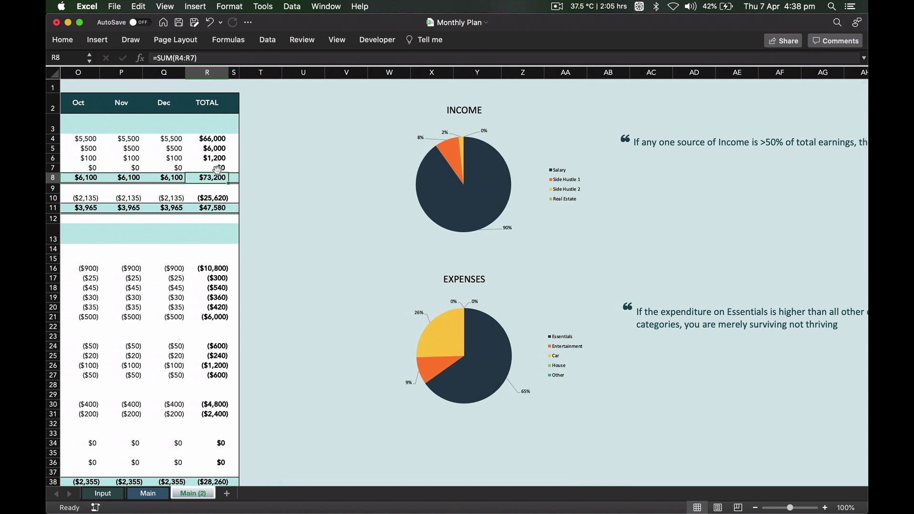
pyautogui.hscroll(3, 474, 146)
pyautogui.click(475, 145)
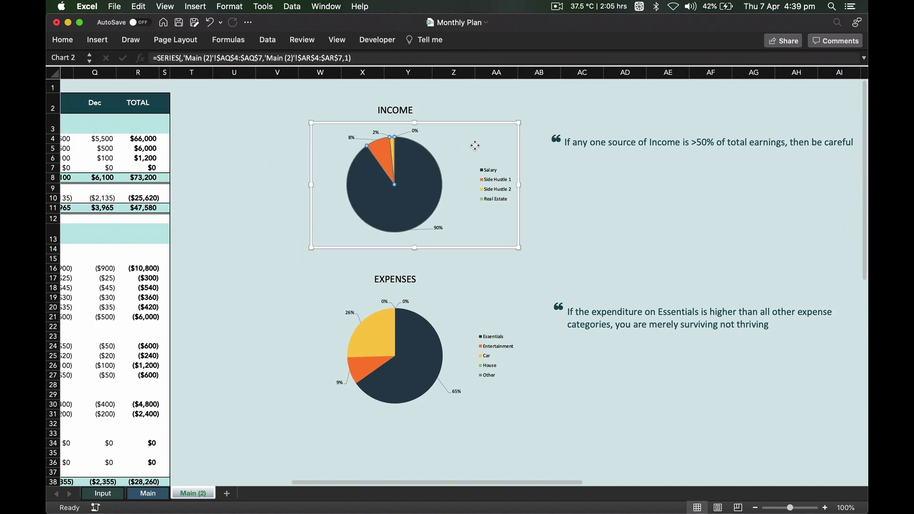
pyautogui.click(547, 175)
pyautogui.hscroll(3, 548, 173)
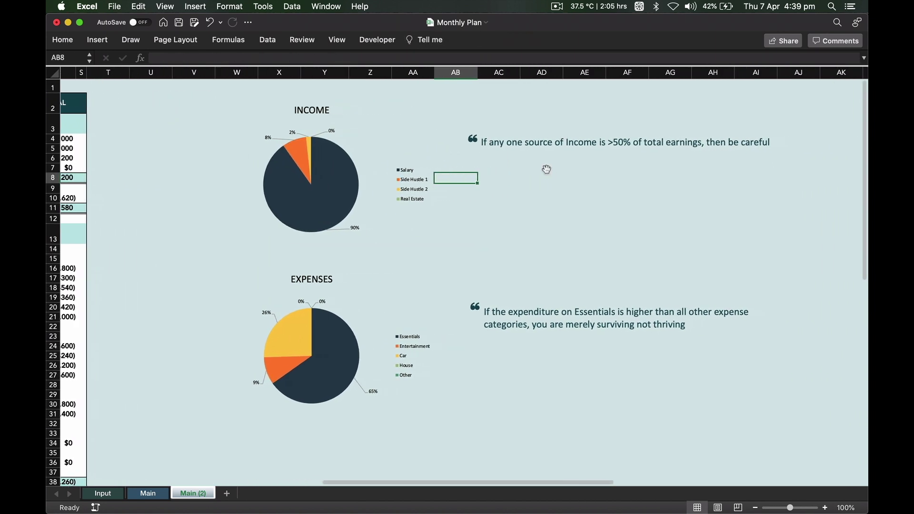
pyautogui.click(509, 142)
pyautogui.click(506, 200)
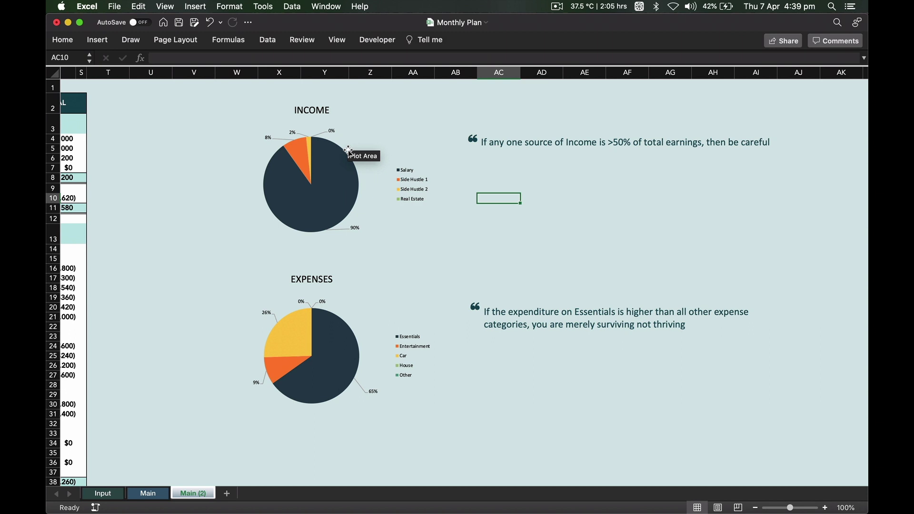
pyautogui.click(445, 104)
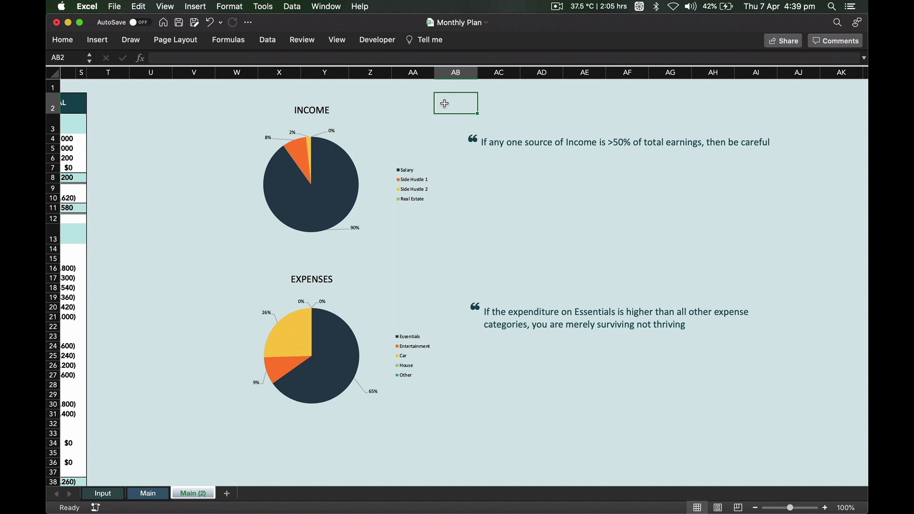
# - Compare the Essentials items from Rent to Electricity/heat with the Expenses pie chart and its note on essential spending
pyautogui.hscroll(-15, 445, 103)
pyautogui.click(114, 268)
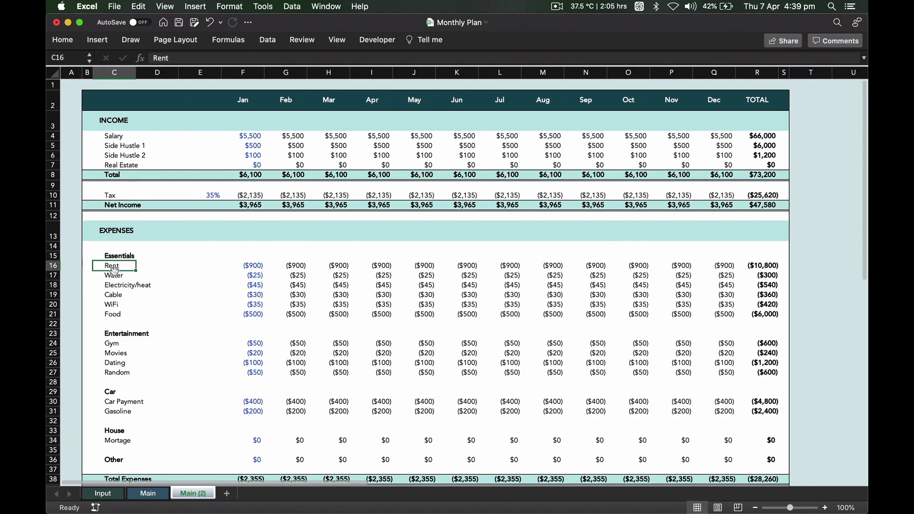
pyautogui.click(116, 285)
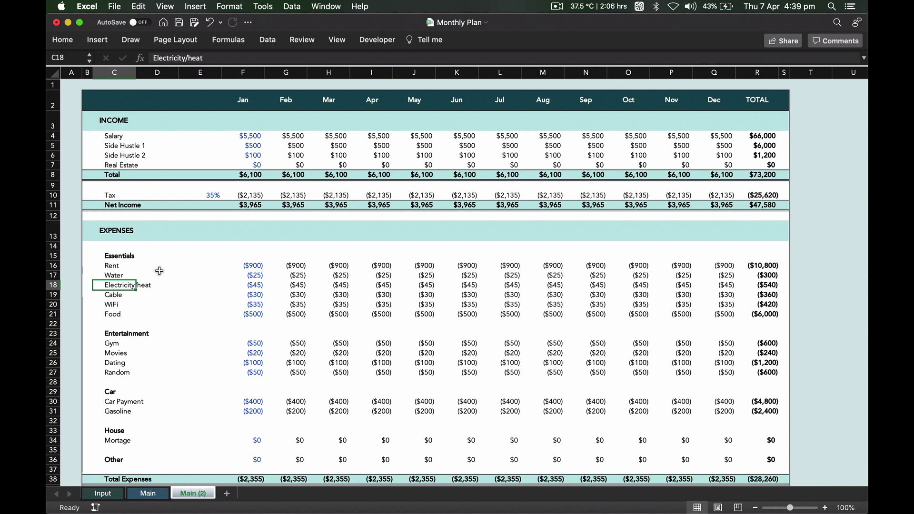
pyautogui.hscroll(15, 159, 271)
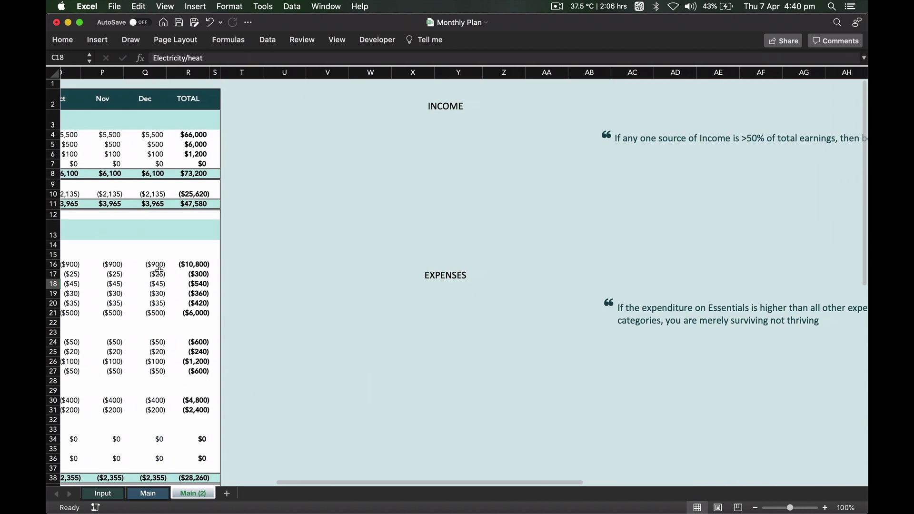
pyautogui.moveTo(414, 383)
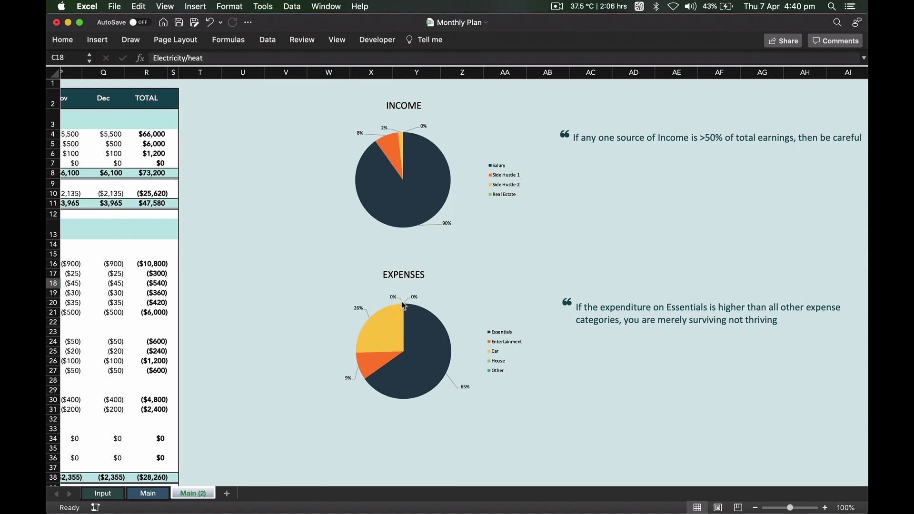
pyautogui.moveTo(406, 310)
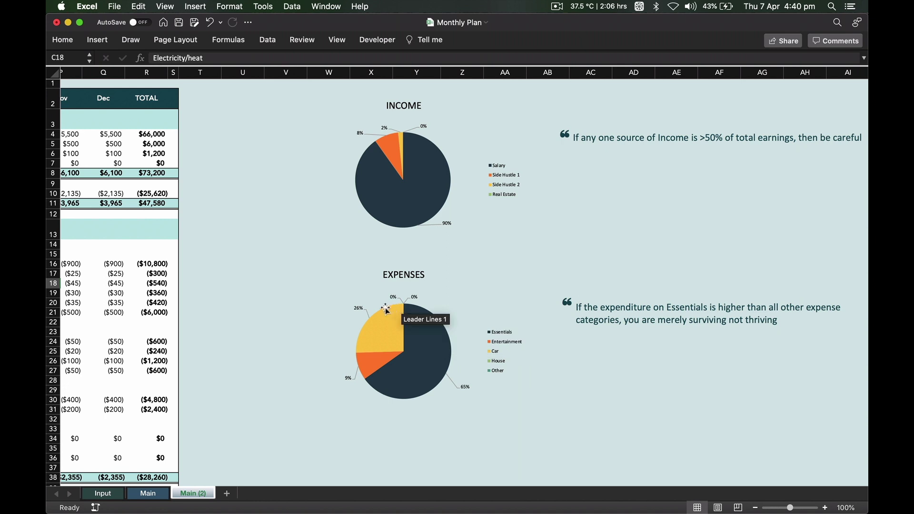
pyautogui.moveTo(360, 353)
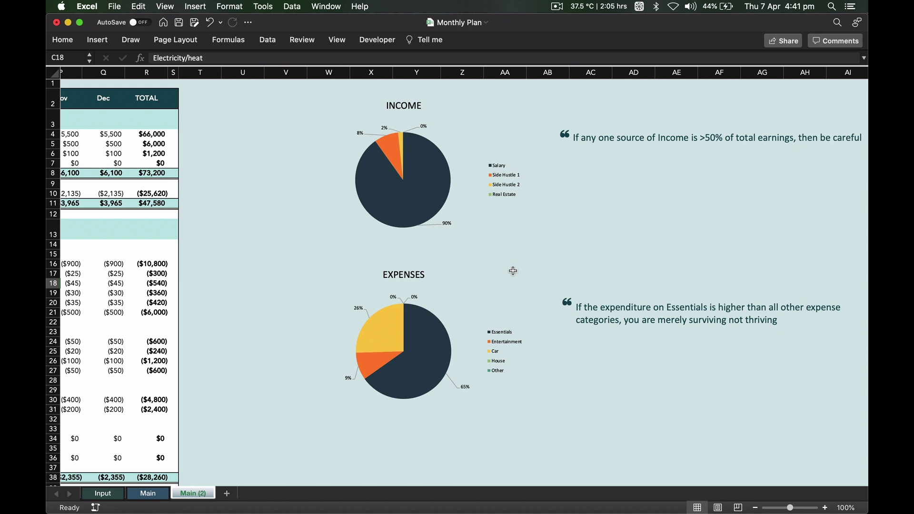
# - Look over the area below the charts, and return to cell A1 at the start of the planner
pyautogui.scroll(-10, 389, 289)
pyautogui.hscroll(-2, 388, 289)
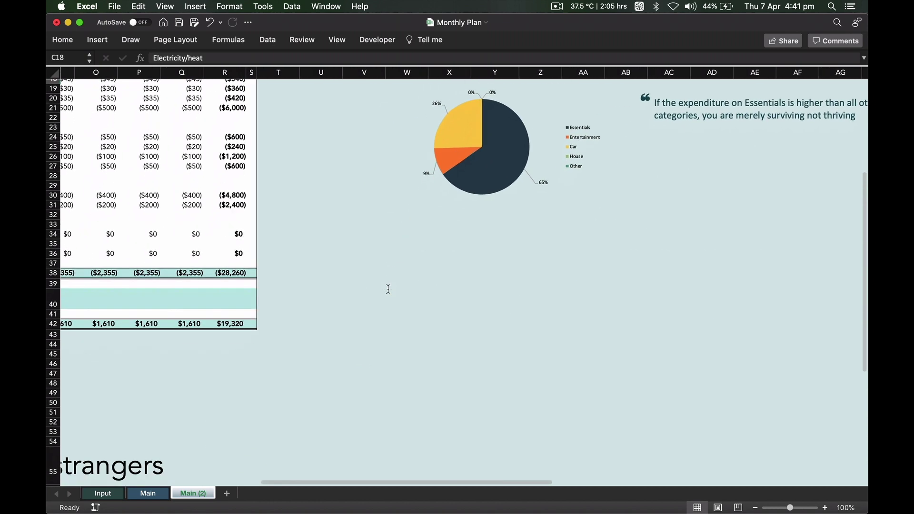
pyautogui.hscroll(-5, 388, 289)
pyautogui.scroll(10, 388, 288)
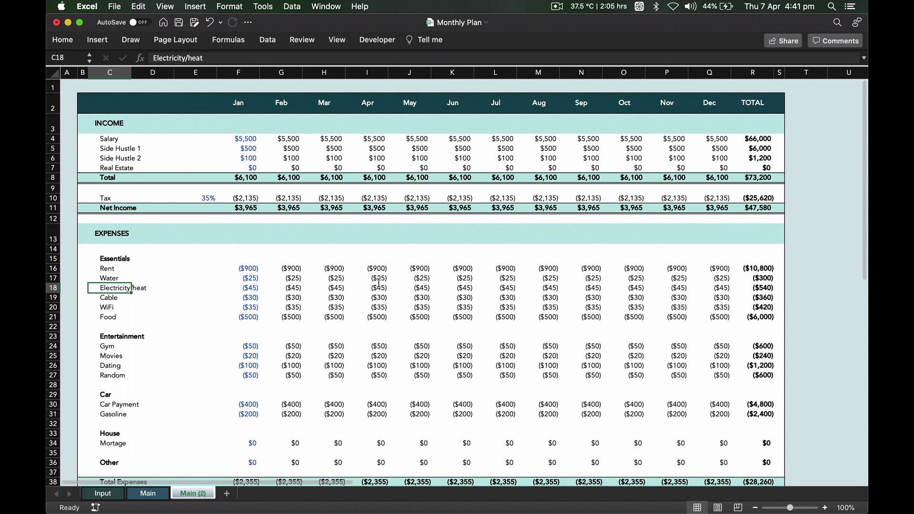
pyautogui.click(66, 85)
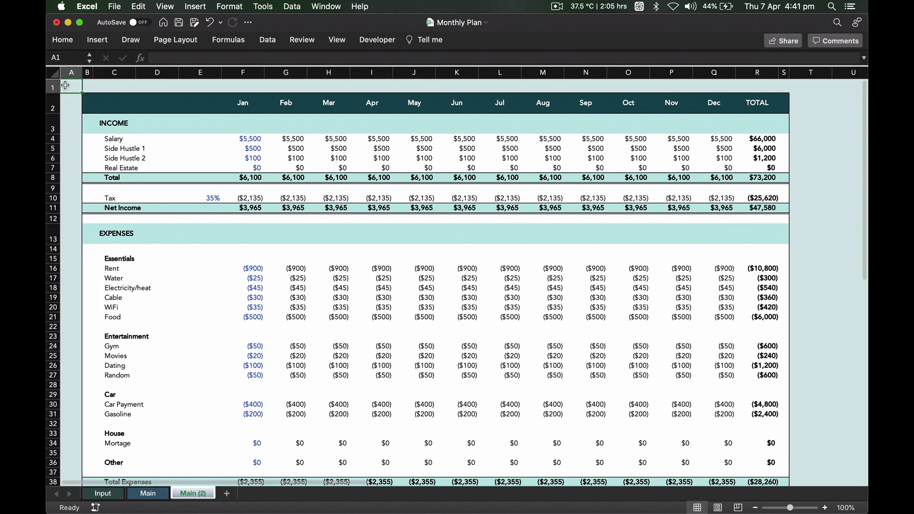